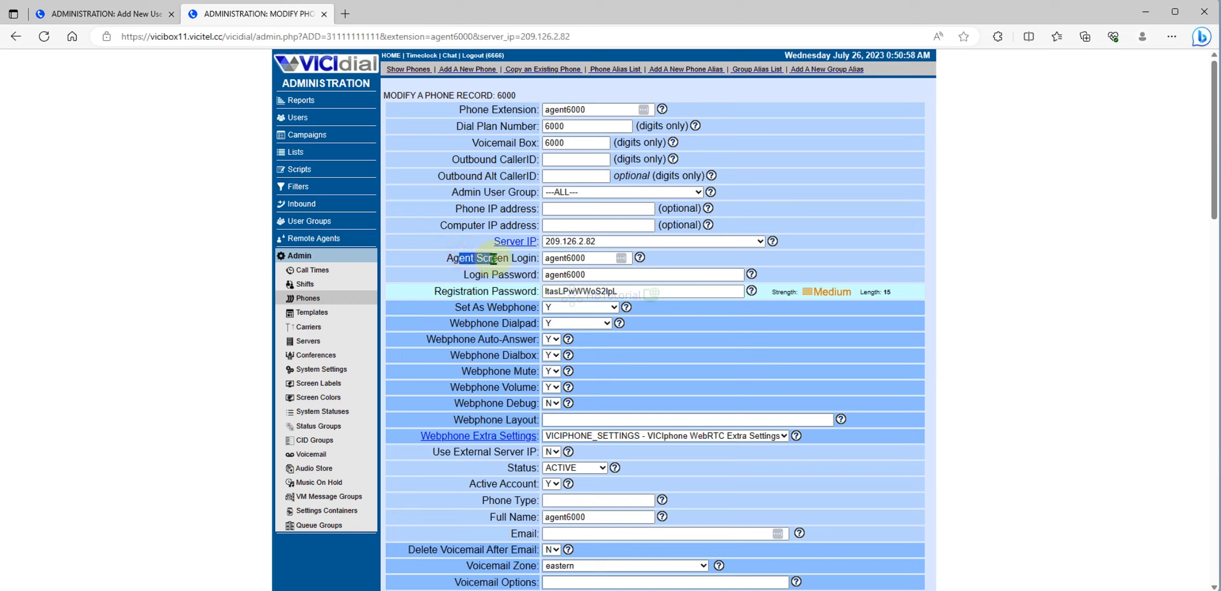
- Copy the phone's agent screen login into the new user's phone login and password fields
drag(464, 275, 519, 276)
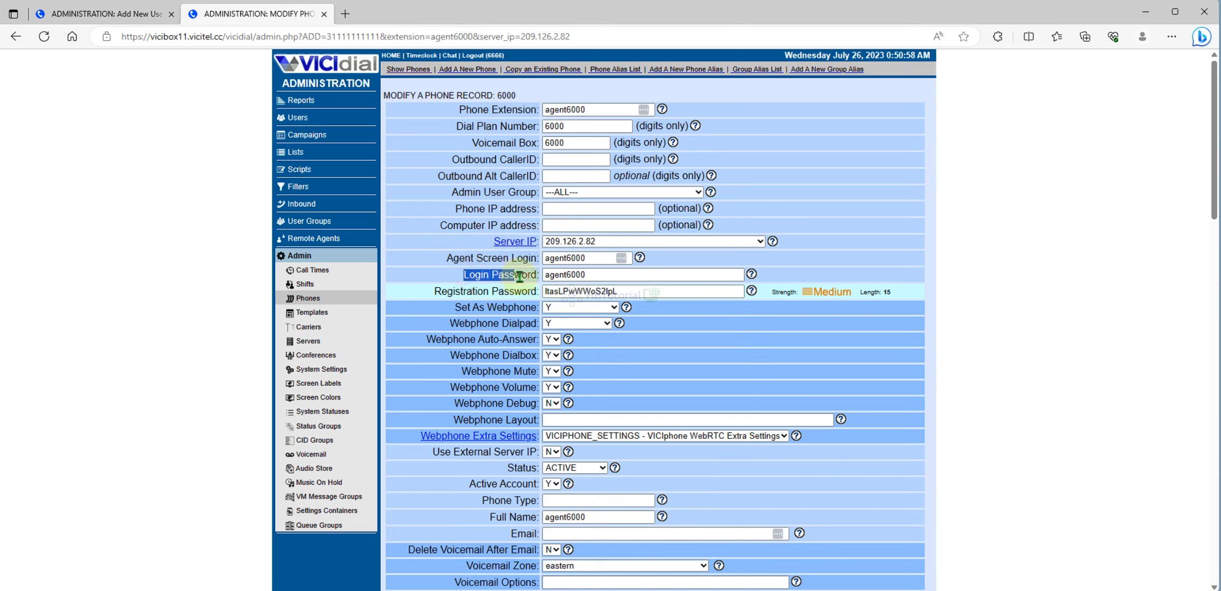
drag(447, 259, 539, 259)
click(449, 275)
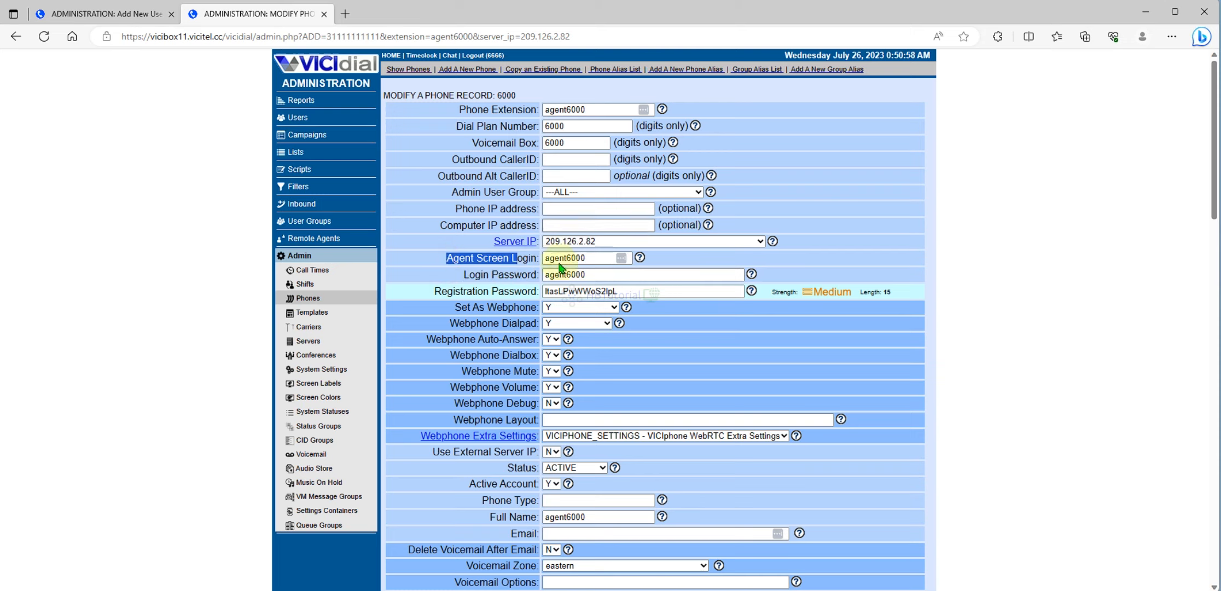
click(581, 258)
click(126, 14)
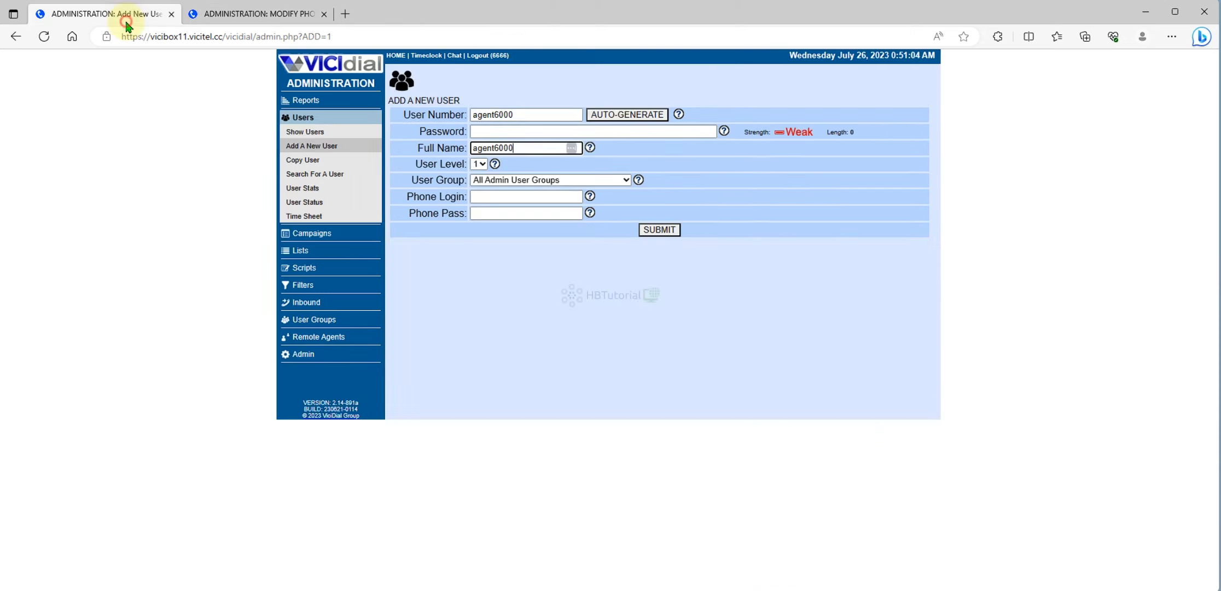
click(525, 196)
key(ctrl+v)
click(507, 132)
key(ctrl+v)
- Replace the phone's login password with a new password and save the phone record
click(257, 13)
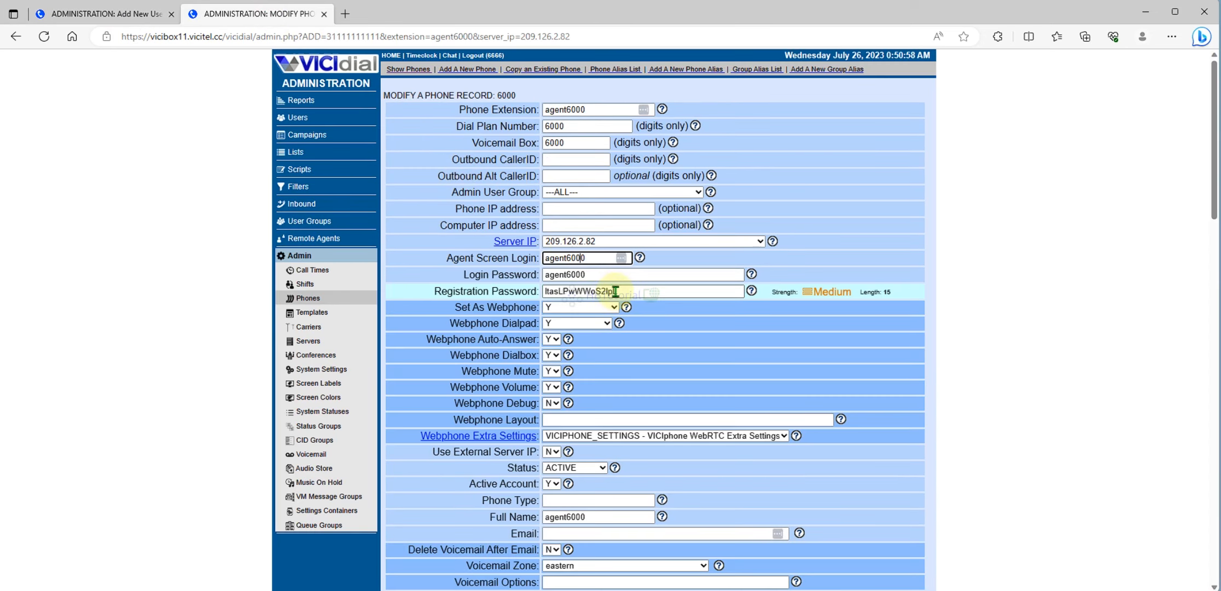
drag(604, 273, 471, 272)
text(test2023)
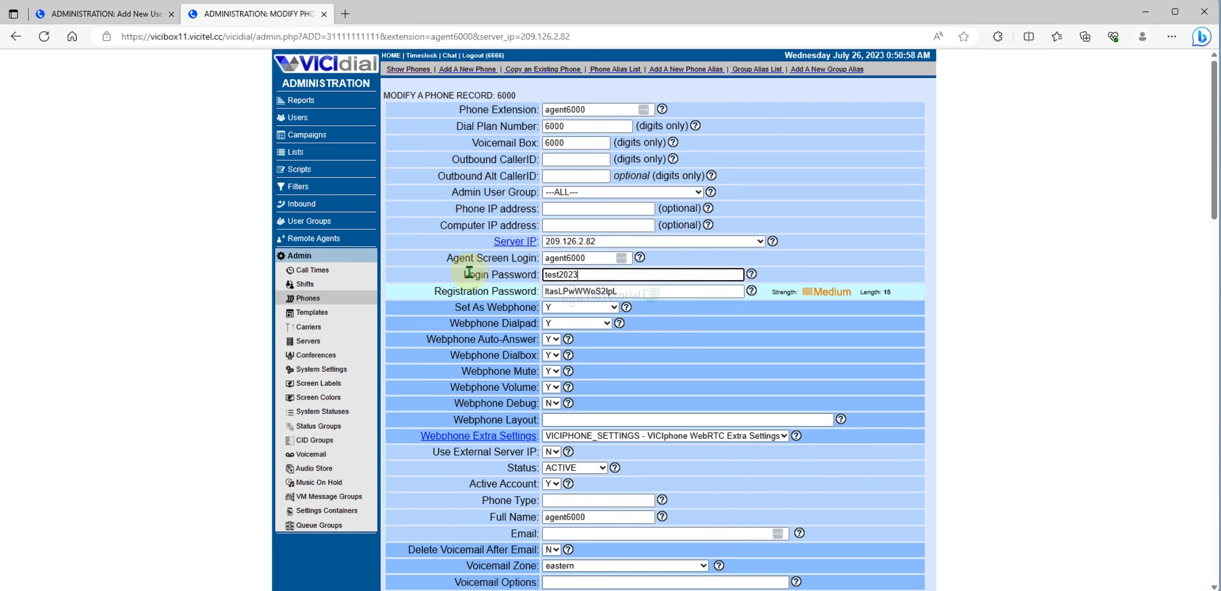
key(Return)
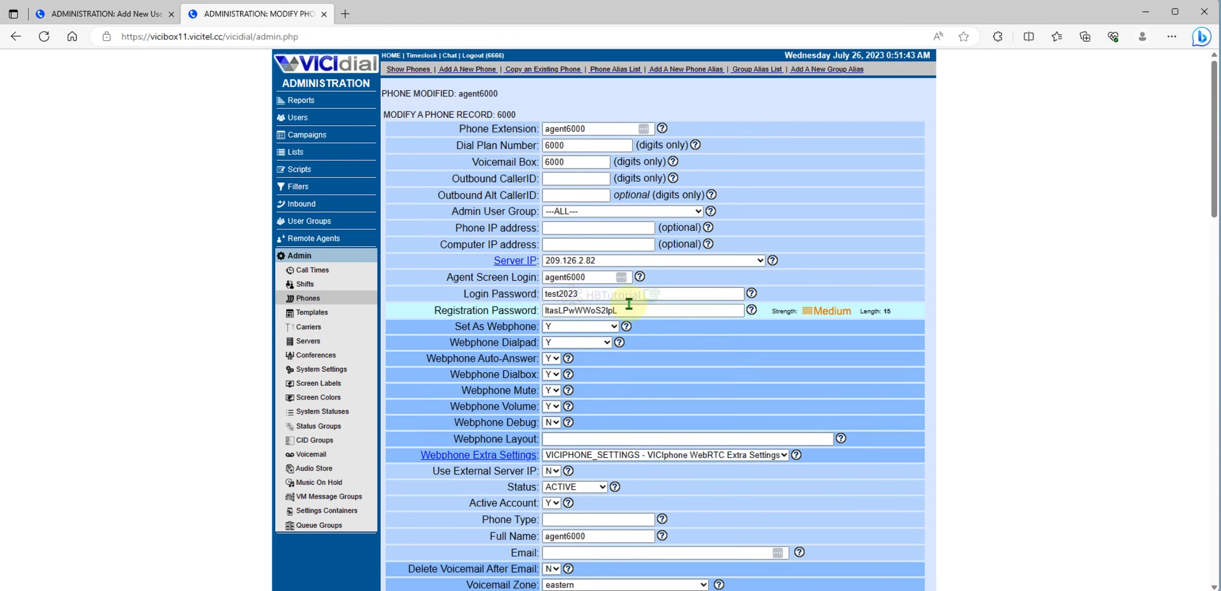
- Create user agent6000 in the ADMIN group with the phone's new password as phone pass
drag(624, 295, 514, 291)
key(ctrl+c)
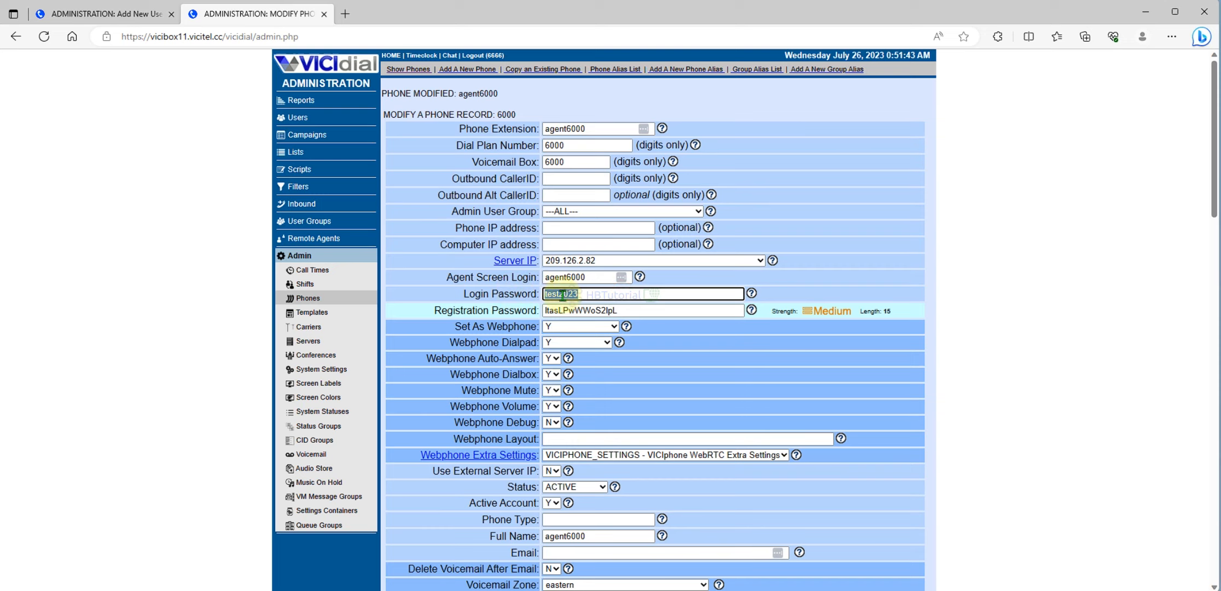
click(110, 14)
click(525, 215)
key(ctrl+v)
click(545, 181)
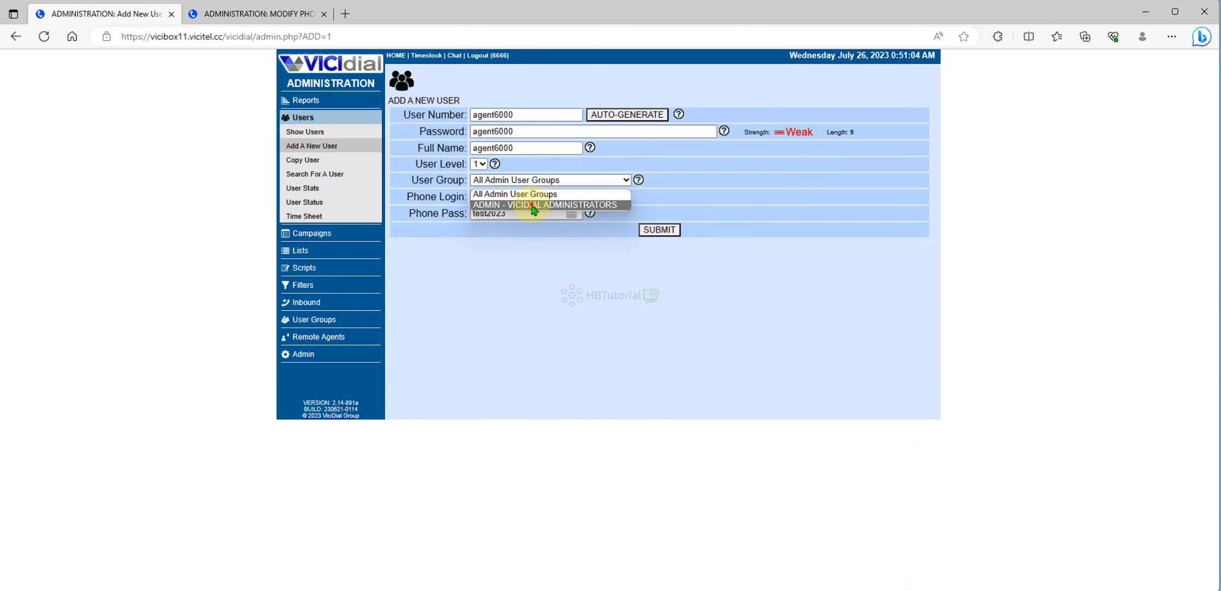
click(537, 207)
click(660, 229)
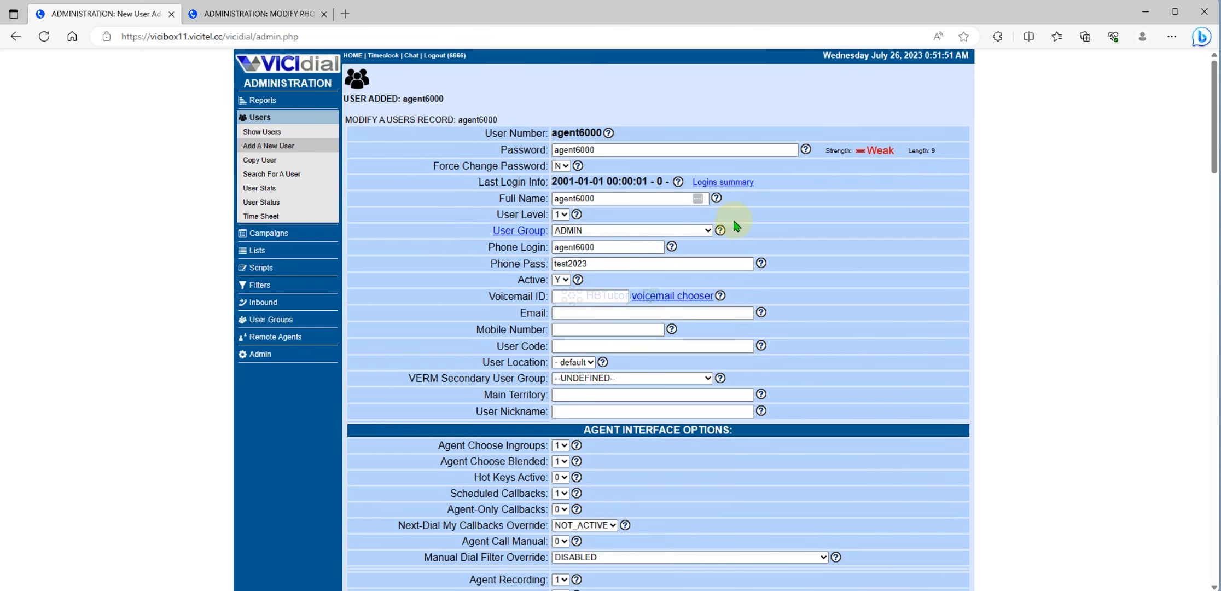
- Copy the VICIdial server URL from the address bar and paste it into a new tab
scroll(891, 293, down, 3)
scroll(892, 295, down, 10)
scroll(892, 295, up, 13)
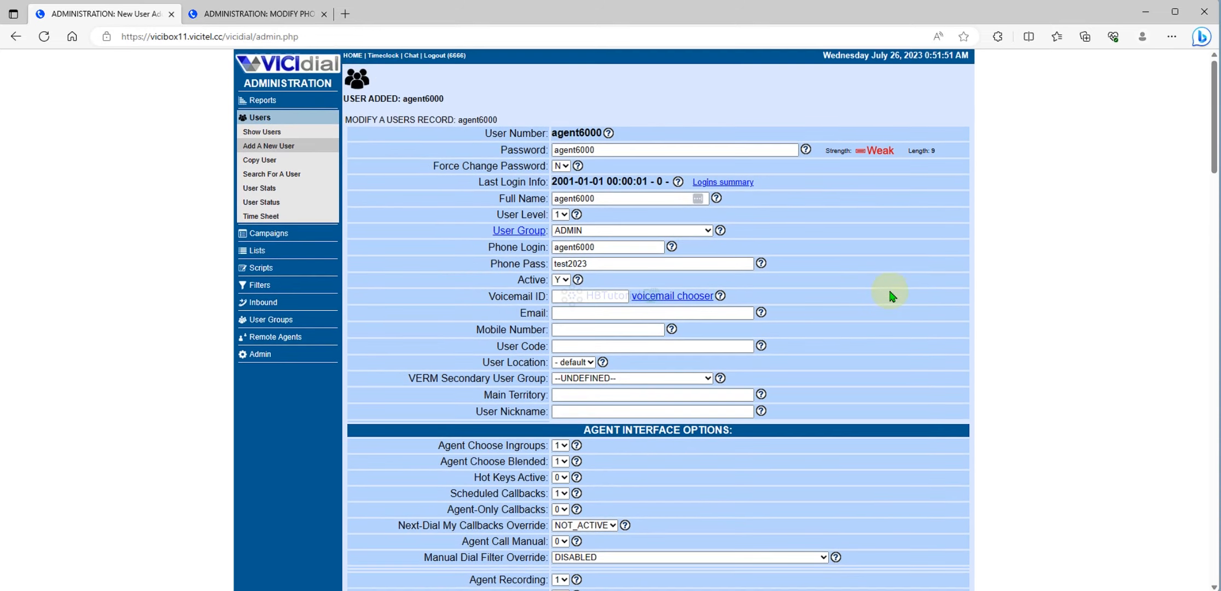
click(236, 14)
scroll(584, 192, down, 4)
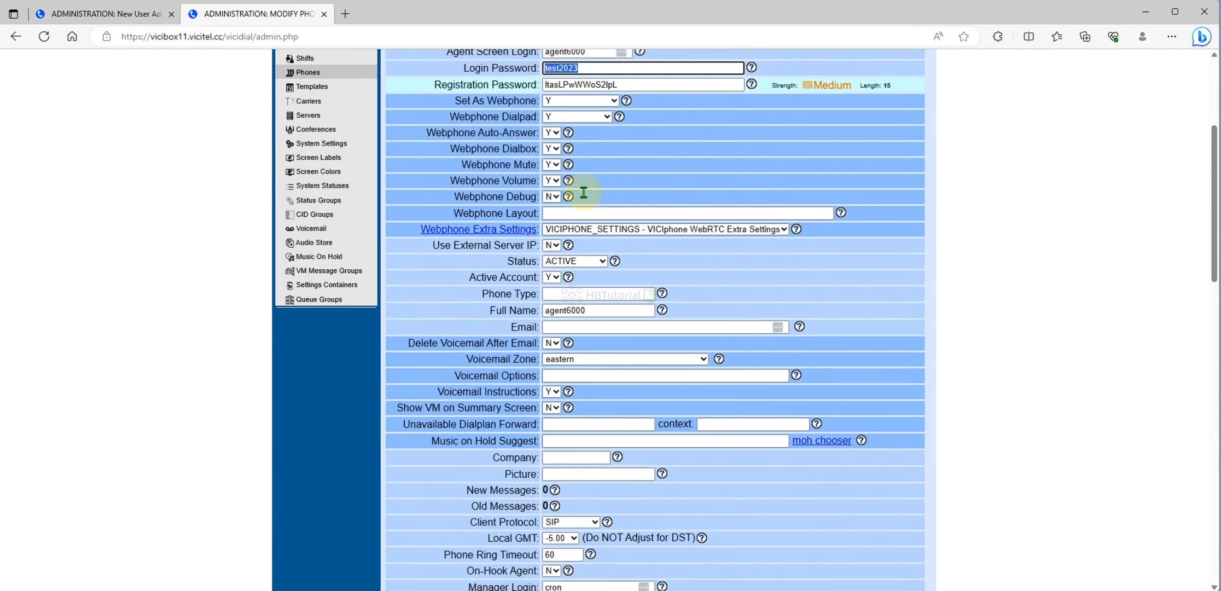
scroll(583, 192, down, 15)
scroll(693, 191, up, 12)
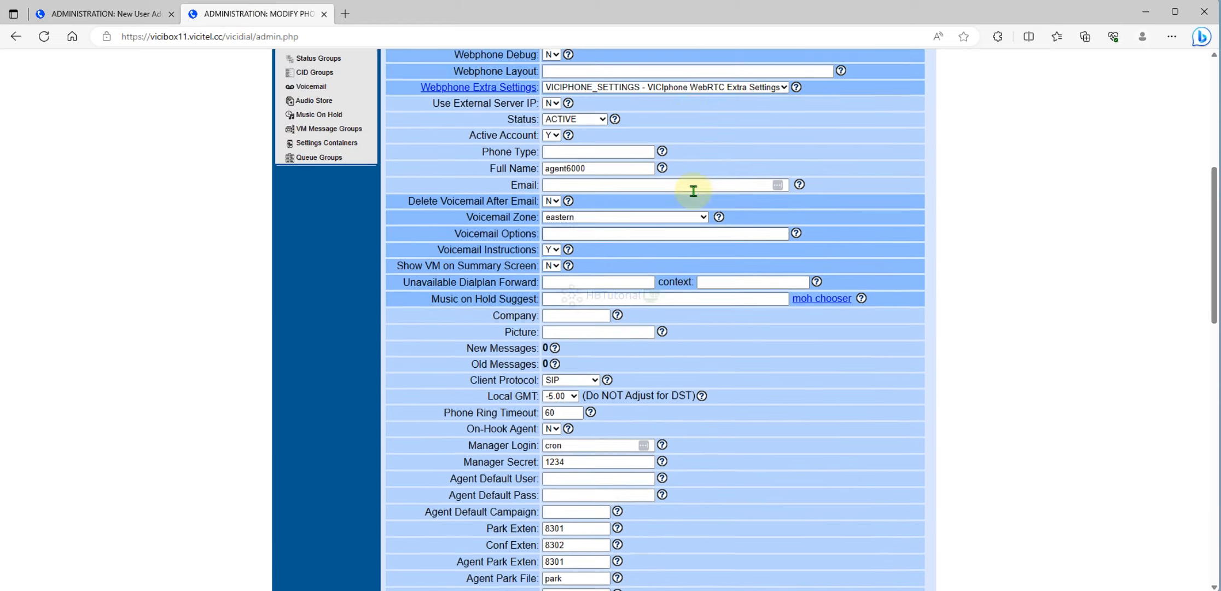
scroll(693, 191, up, 8)
scroll(690, 191, down, 2)
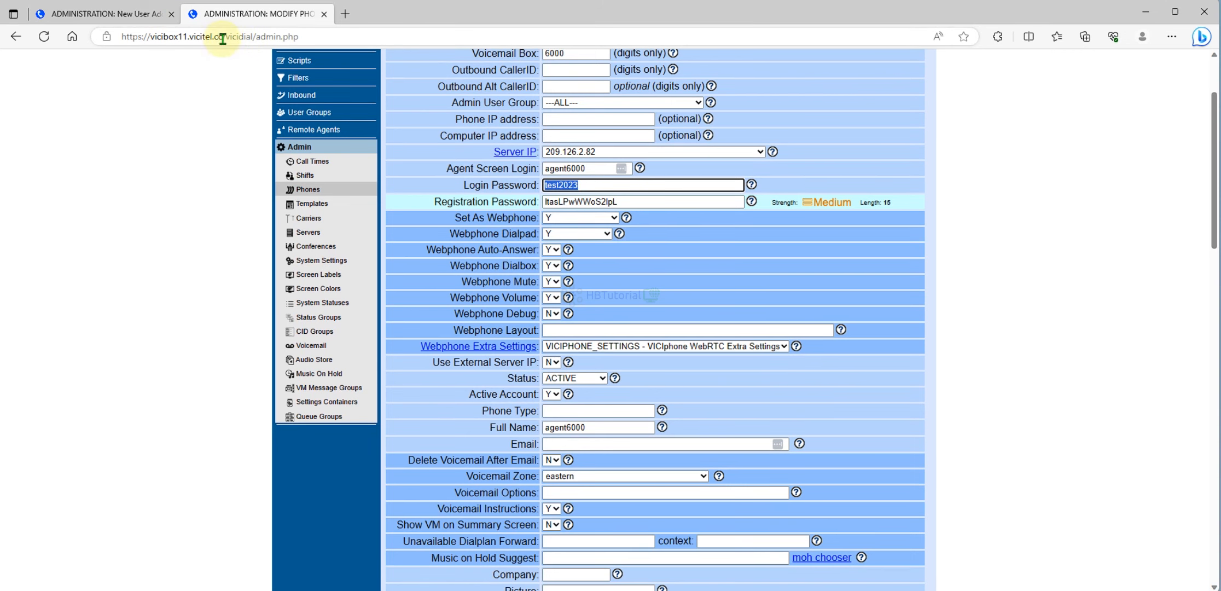
drag(222, 39, 99, 38)
key(ctrl+c)
key(ctrl+t)
key(ctrl+v)
- Open the Agent Login page and paste the new user's number as the phone login
click(371, 55)
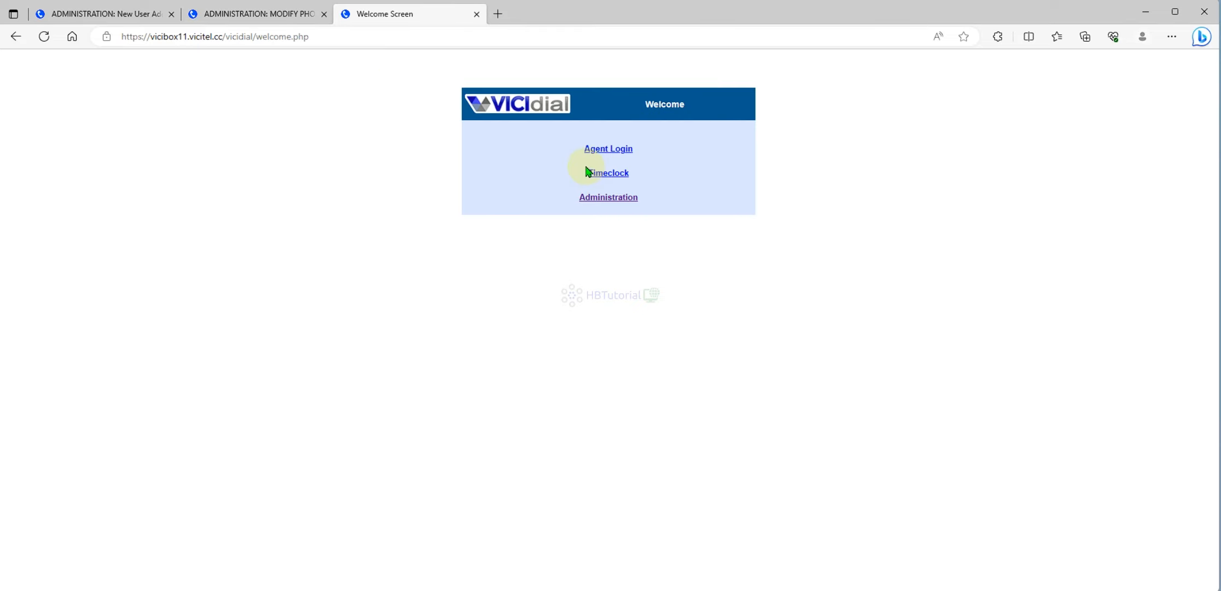
click(608, 149)
click(228, 15)
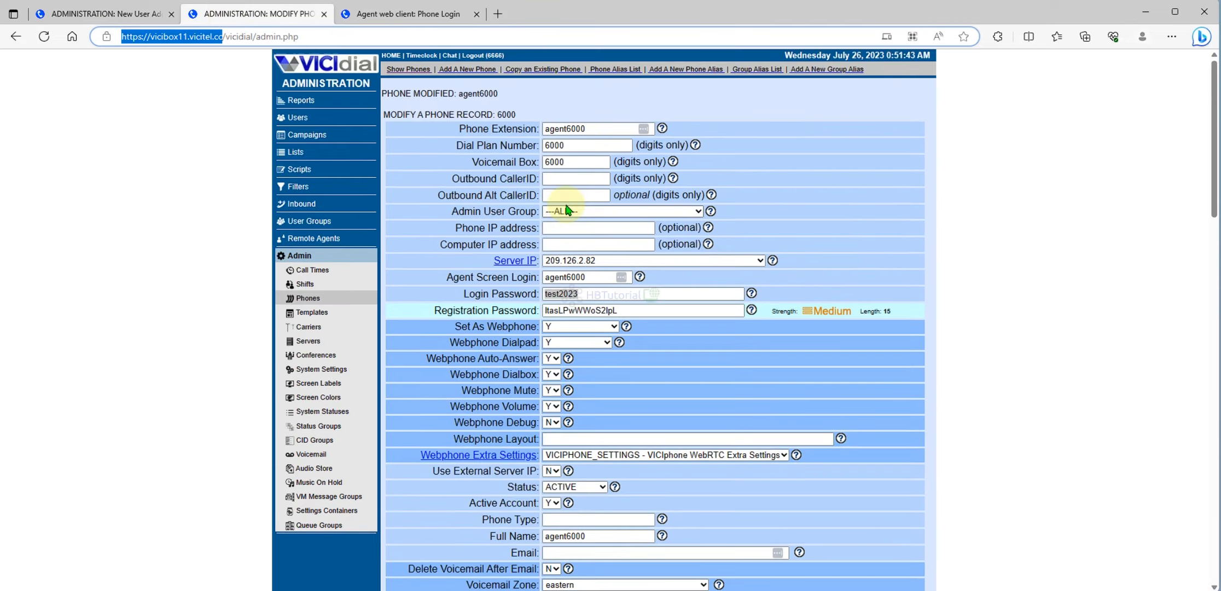
click(104, 13)
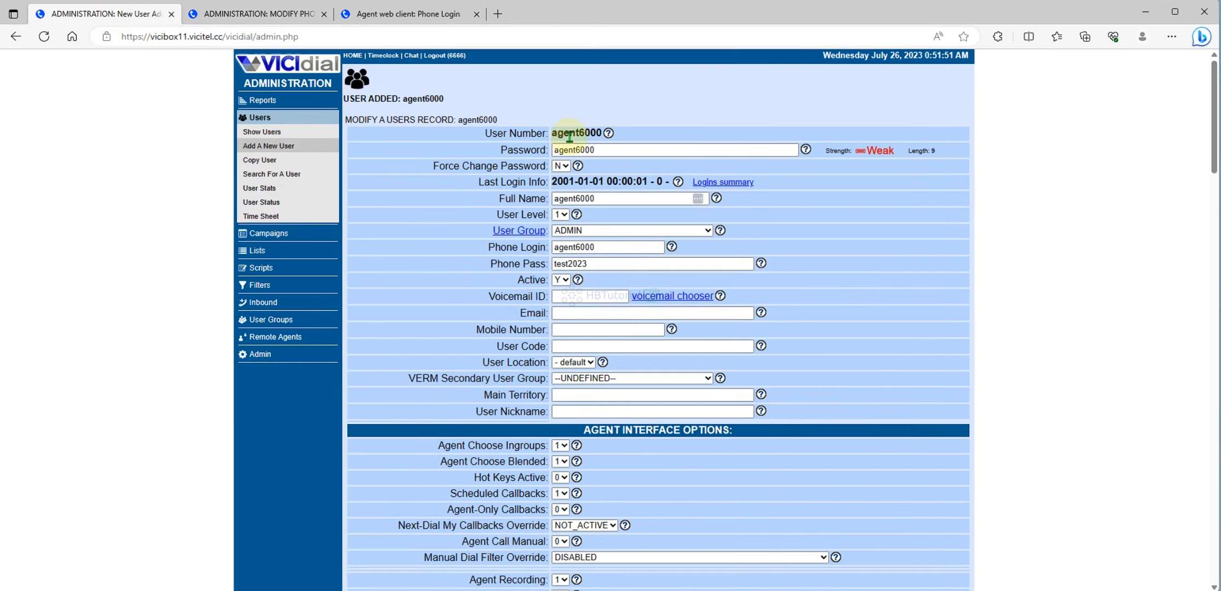
double_click(586, 132)
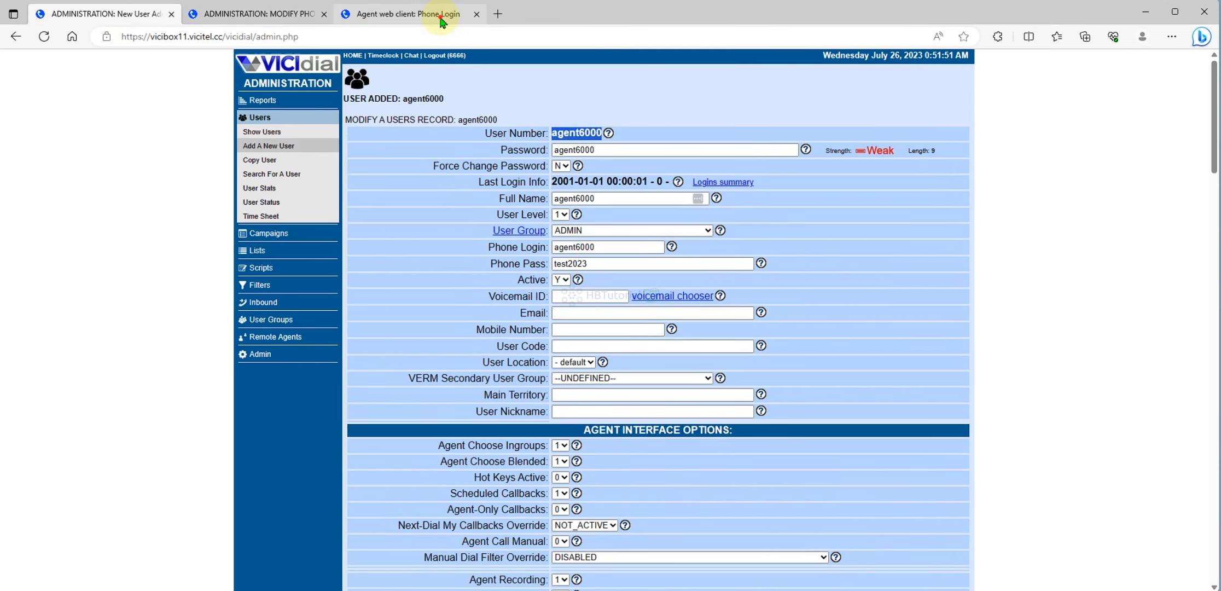
click(407, 13)
click(607, 149)
key(ctrl+v)
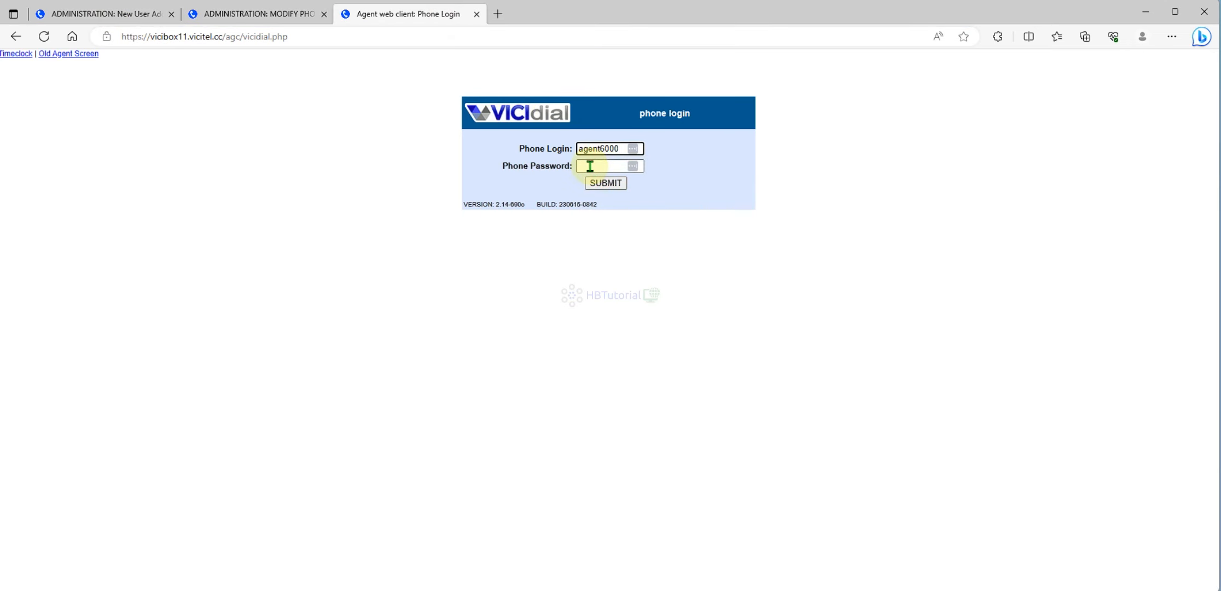
- Enter the user's phone password and submit the phone login
click(263, 15)
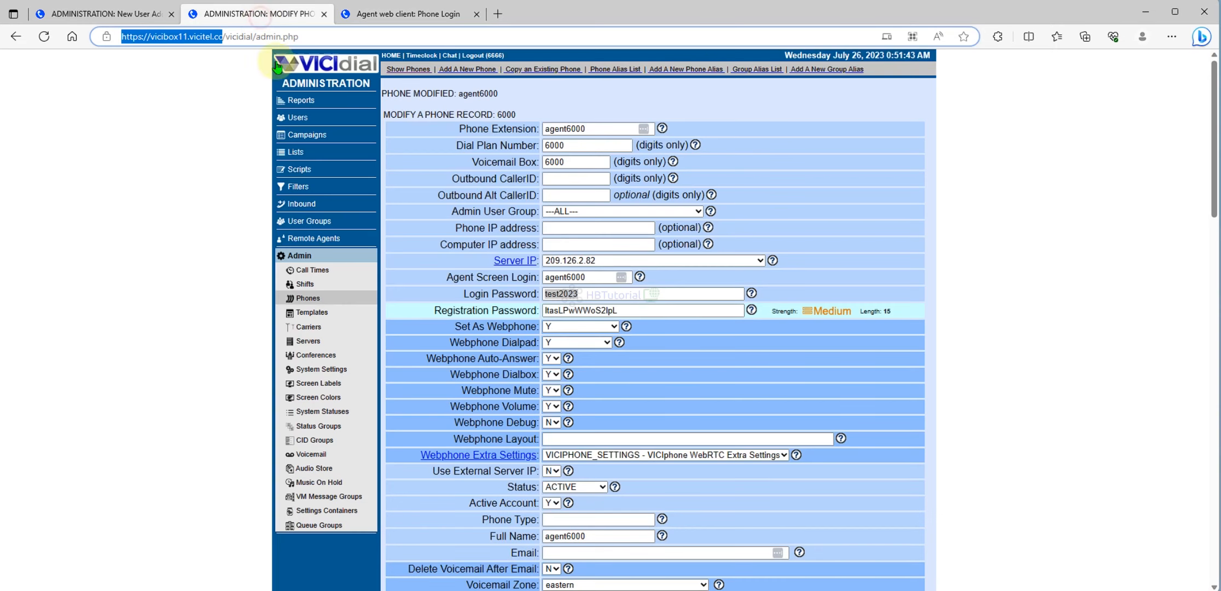
click(131, 14)
double_click(625, 261)
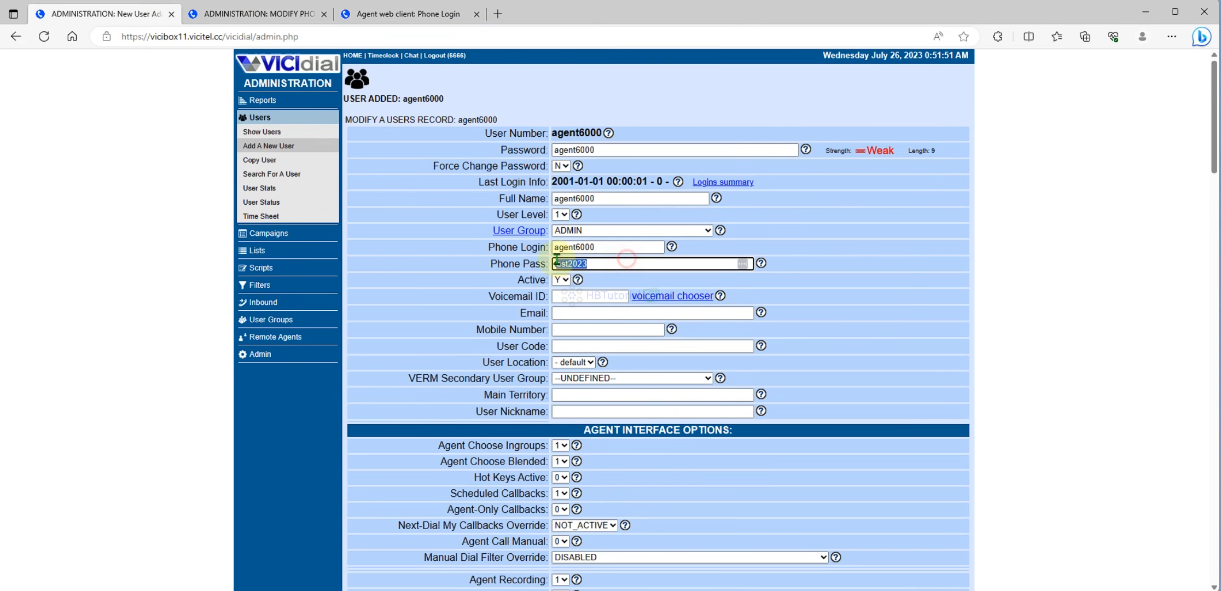
click(424, 15)
click(614, 165)
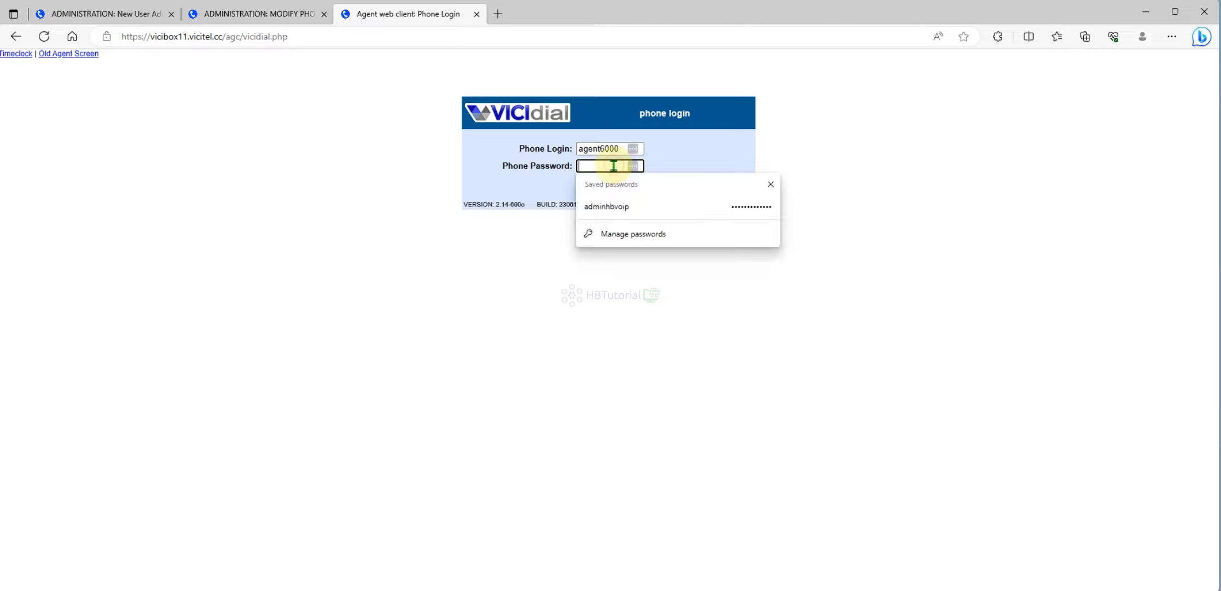
text(te)
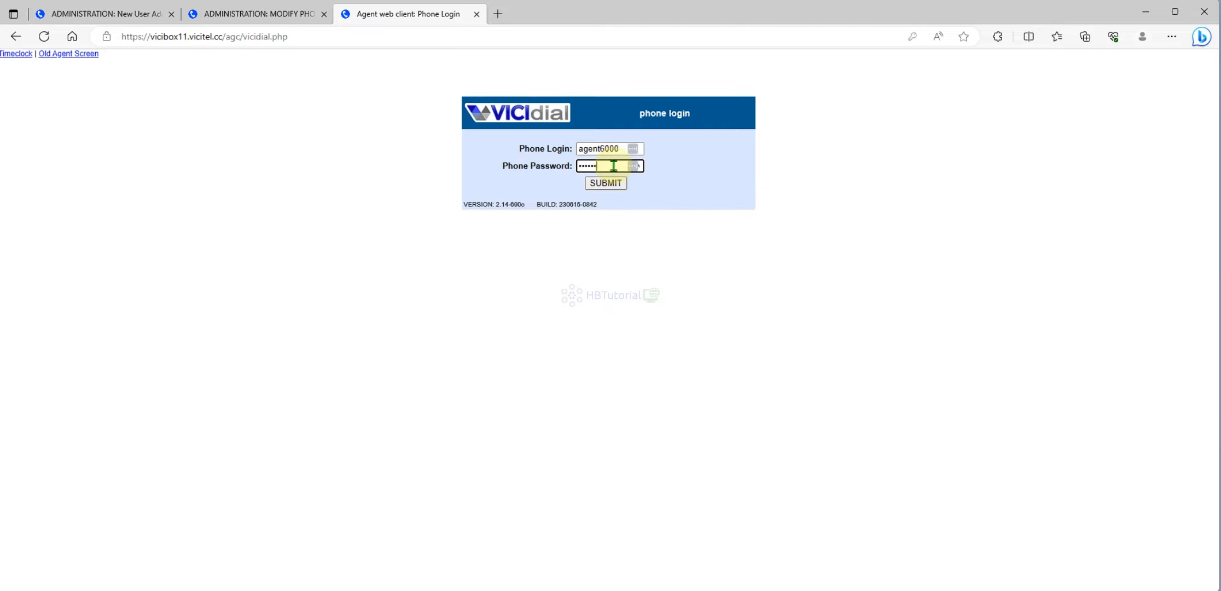
click(607, 184)
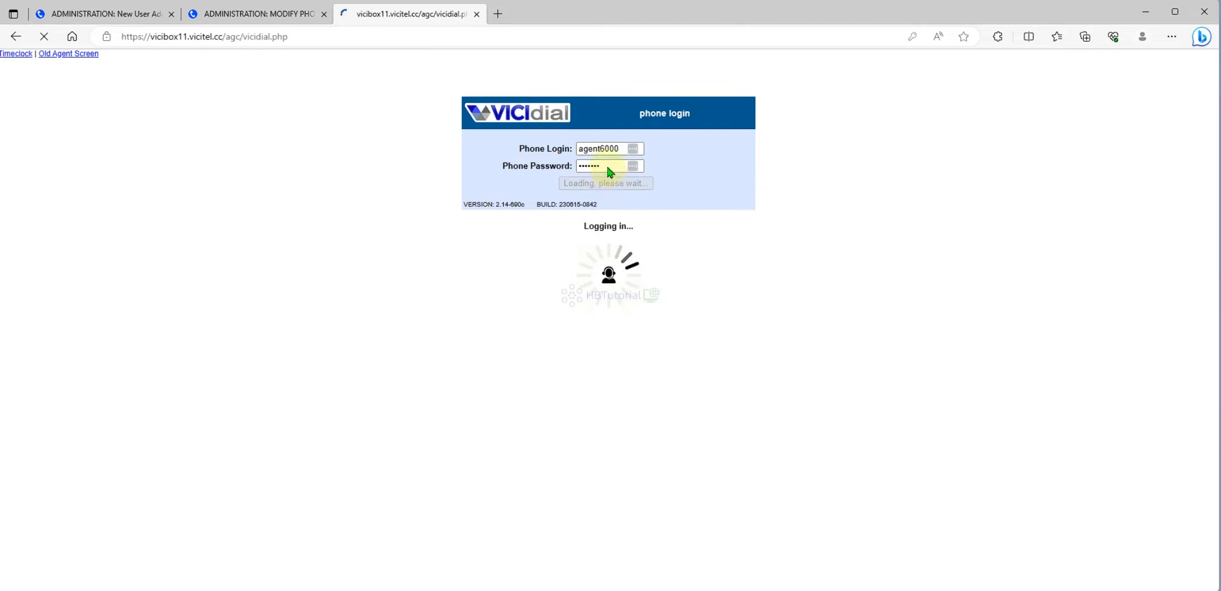
- Fill in the agent's user login and password, choose campaign TestCamp, and submit
click(599, 150)
key(ctrl+v)
click(602, 167)
key(ctrl+v)
click(582, 180)
click(608, 209)
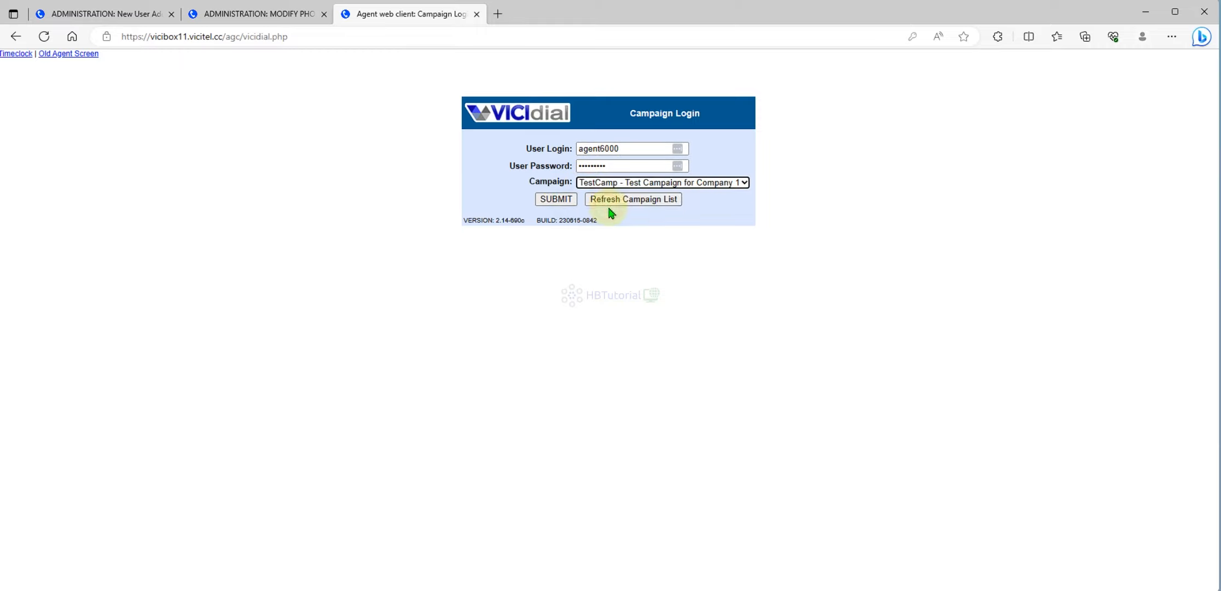
click(573, 201)
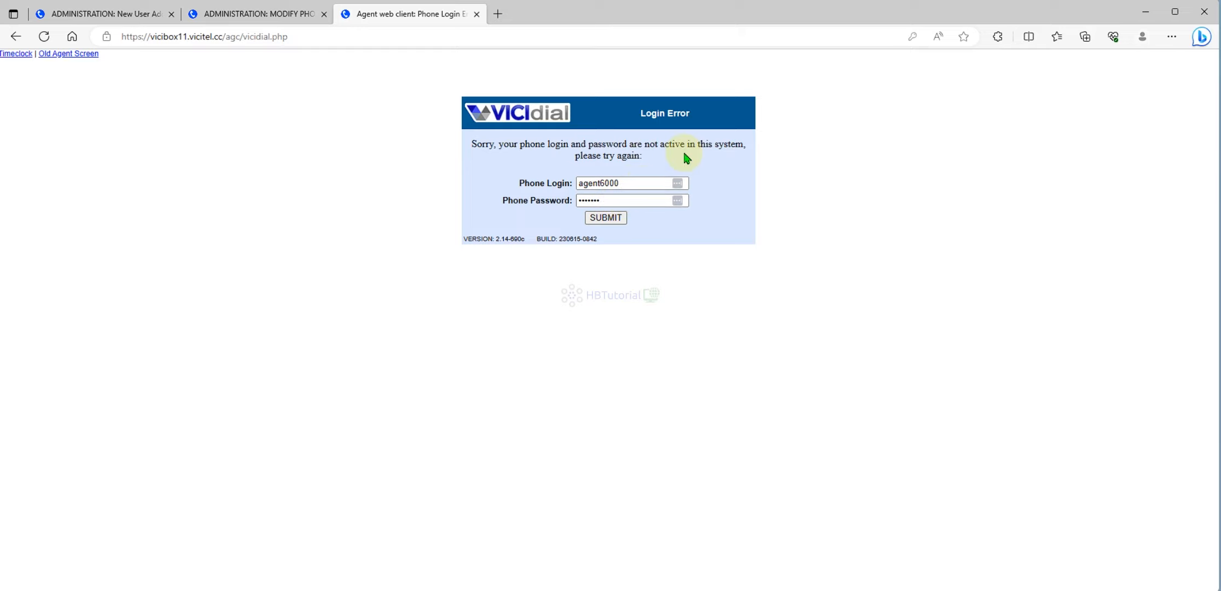
- Replace the wrong phone password on the error page with the phone's login password
click(271, 14)
drag(598, 287, 506, 283)
drag(632, 295, 511, 294)
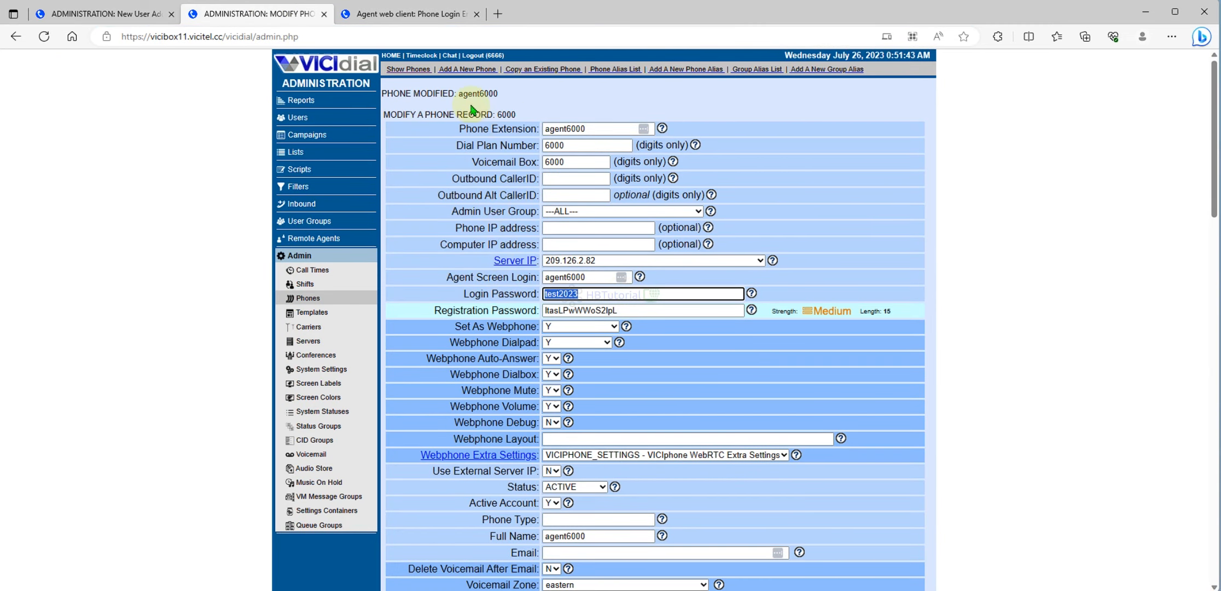
click(435, 17)
drag(616, 200, 516, 200)
key(ctrl+v)
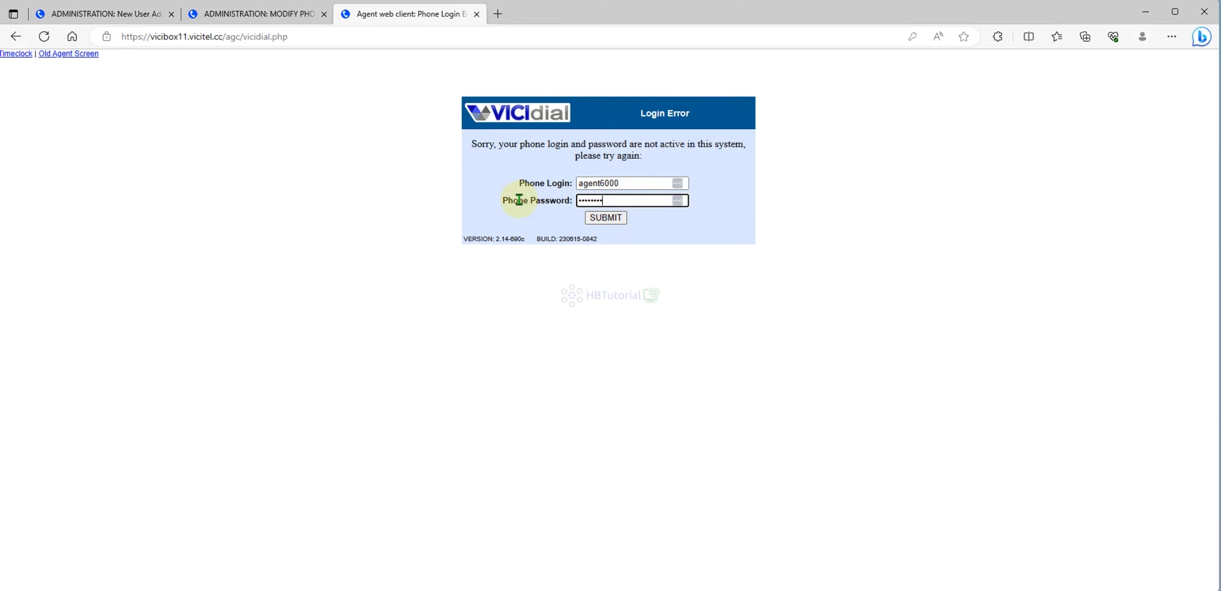
- Replace the phone login with the phone's agent screen login agent6000 and resubmit
click(253, 19)
drag(596, 276, 503, 288)
key(ctrl+c)
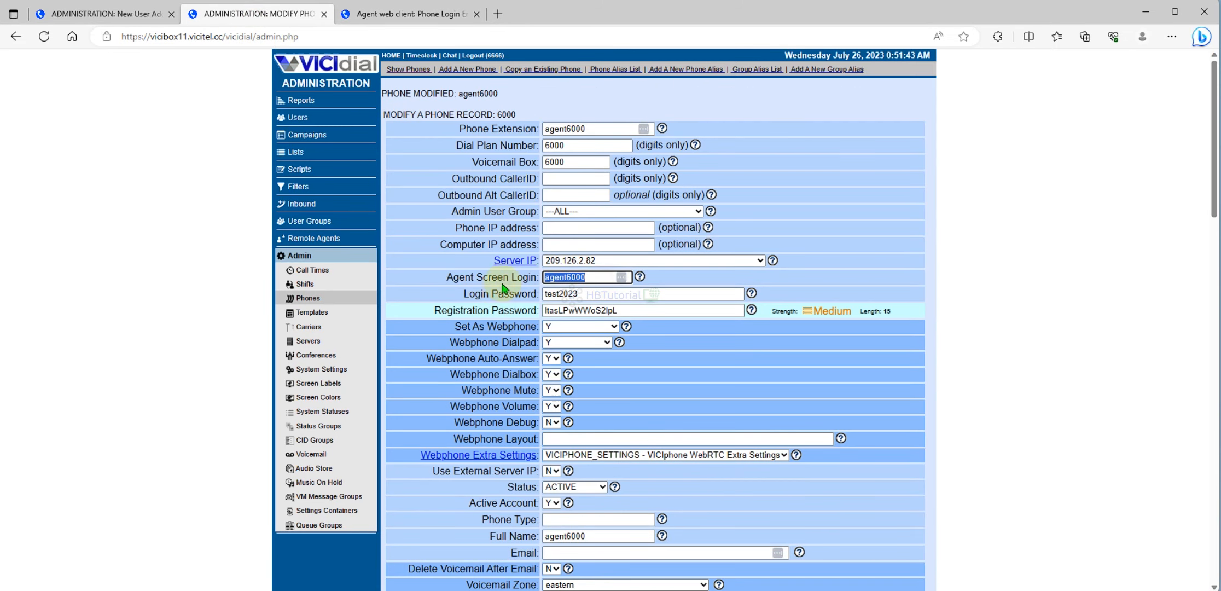
click(382, 14)
drag(684, 183, 534, 185)
key(ctrl+v)
click(611, 218)
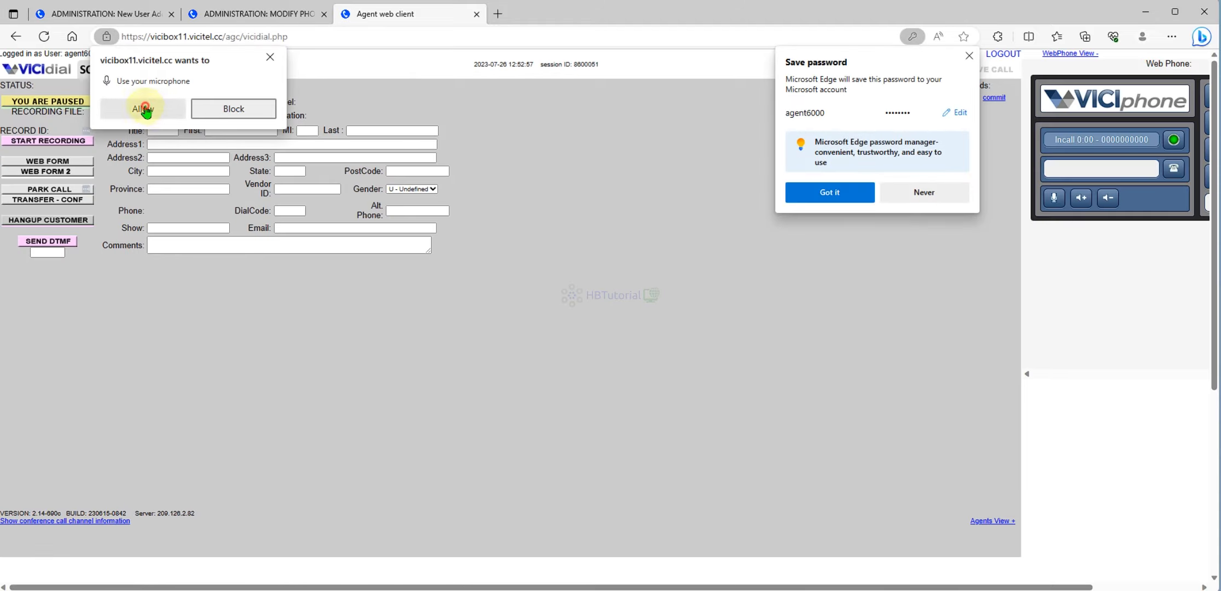
- Allow the microphone, log the agent out, copy the re-login URL, and close that tab
click(131, 109)
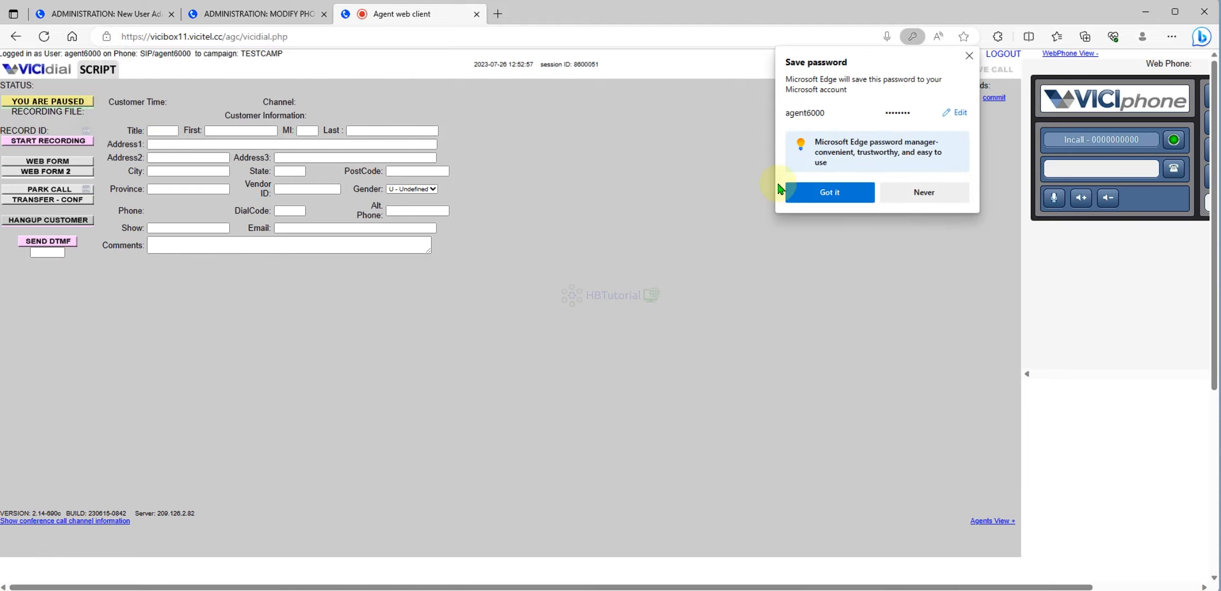
click(968, 56)
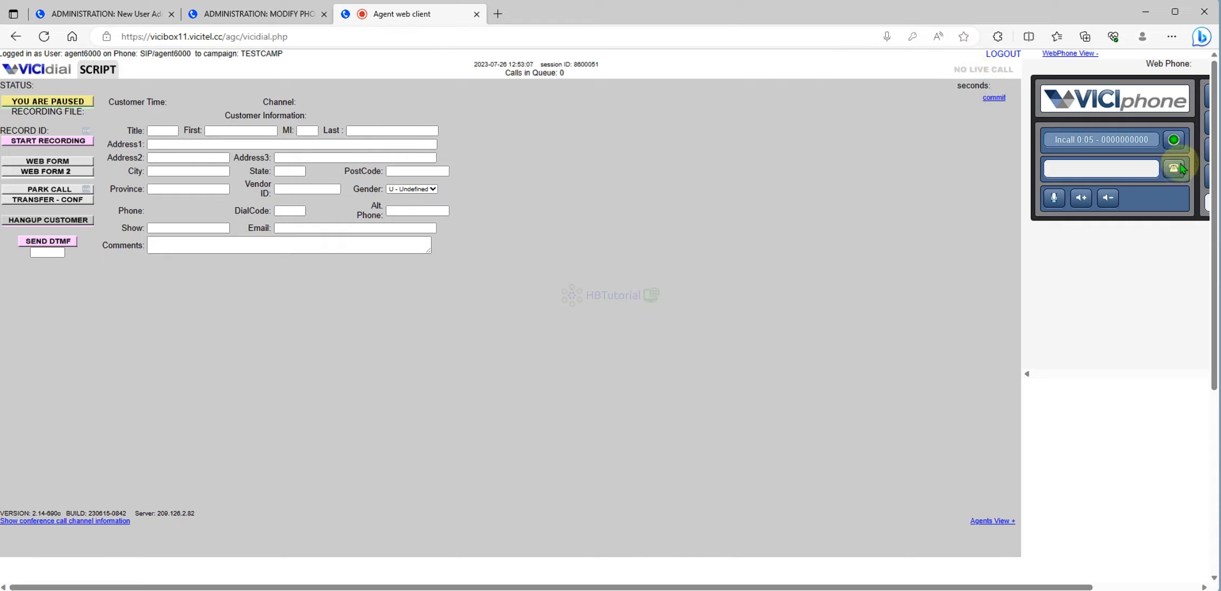
click(1006, 53)
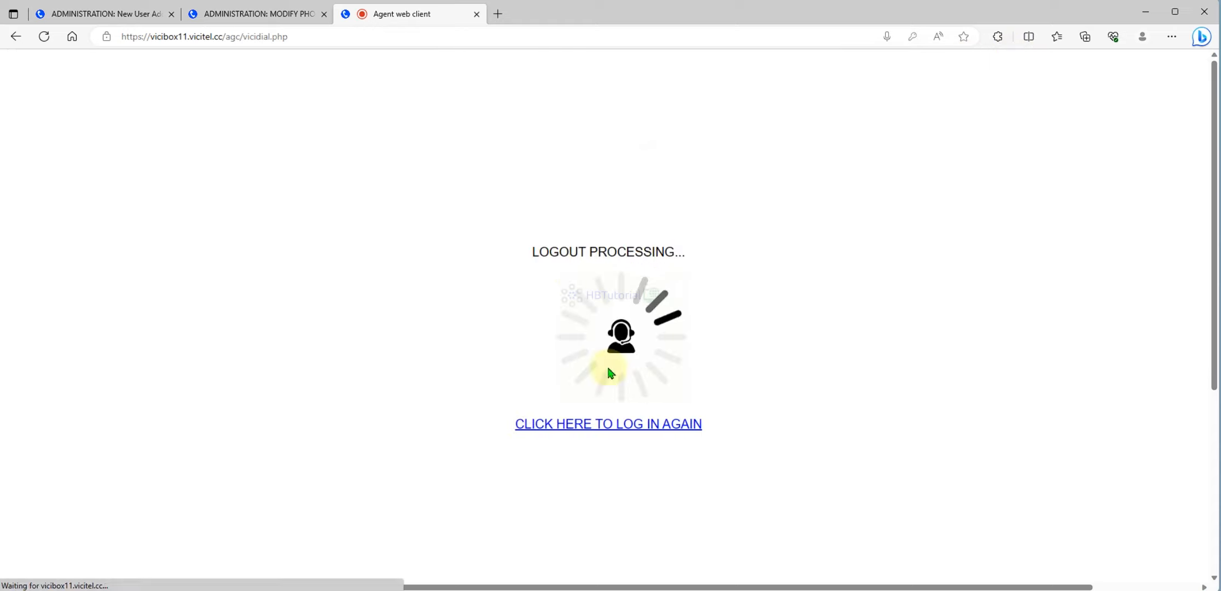
click(627, 424)
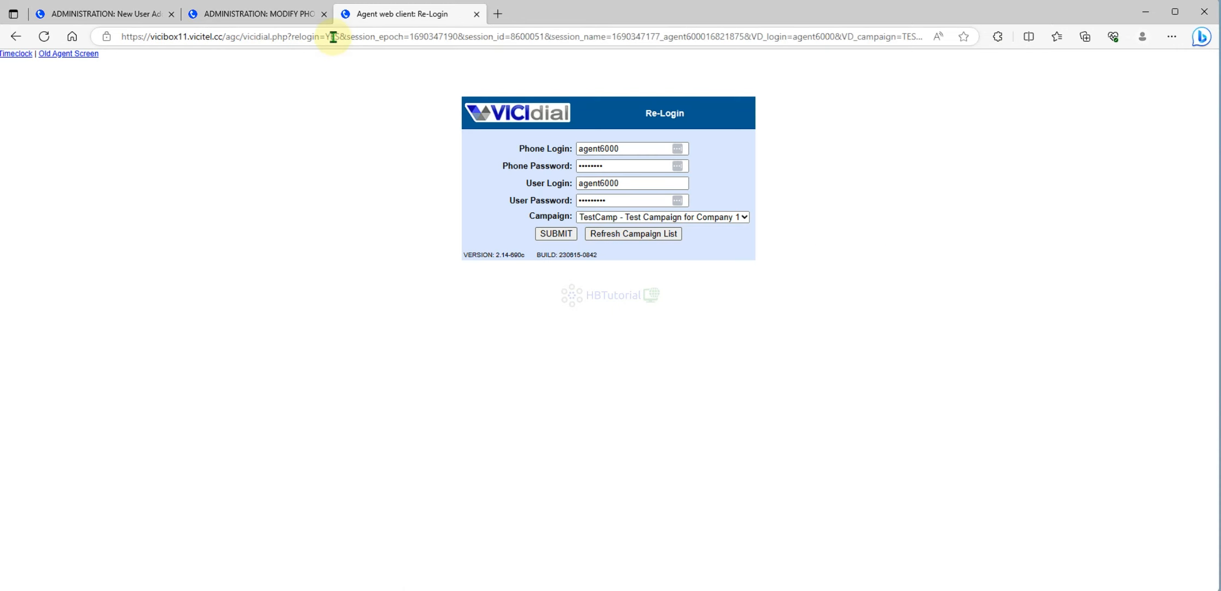
click(332, 37)
key(ctrl+c)
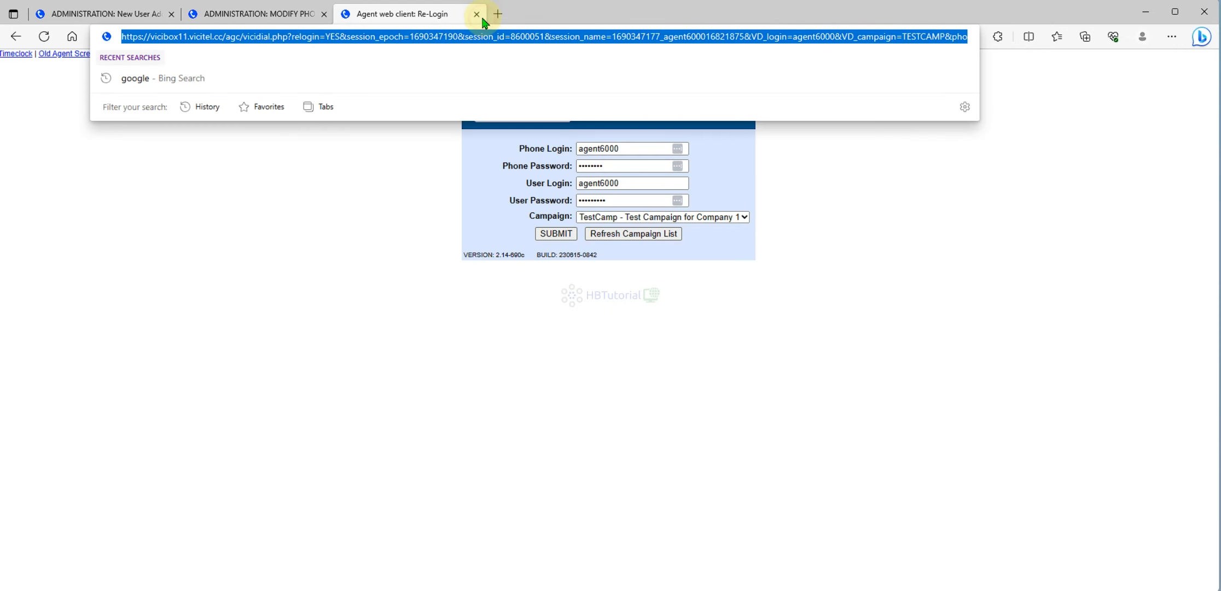
click(482, 20)
click(1175, 40)
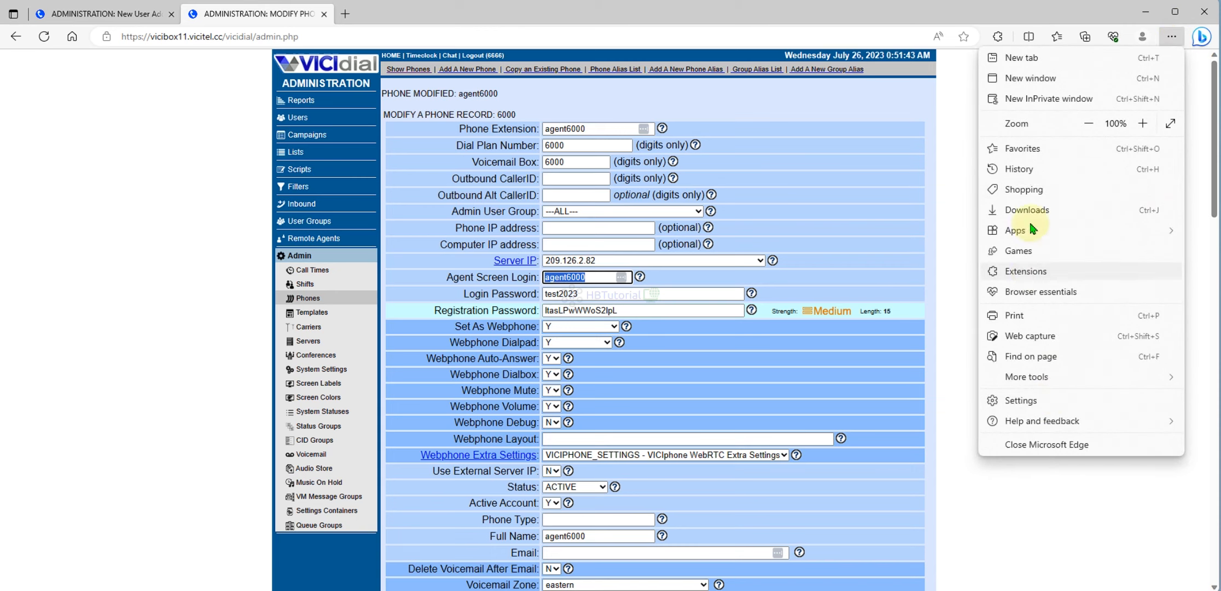
- Re-login the agent to TestCamp in an InPrivate window with microphone allowed, then bring up the server terminal
click(1029, 98)
key(ctrl+v)
key(Return)
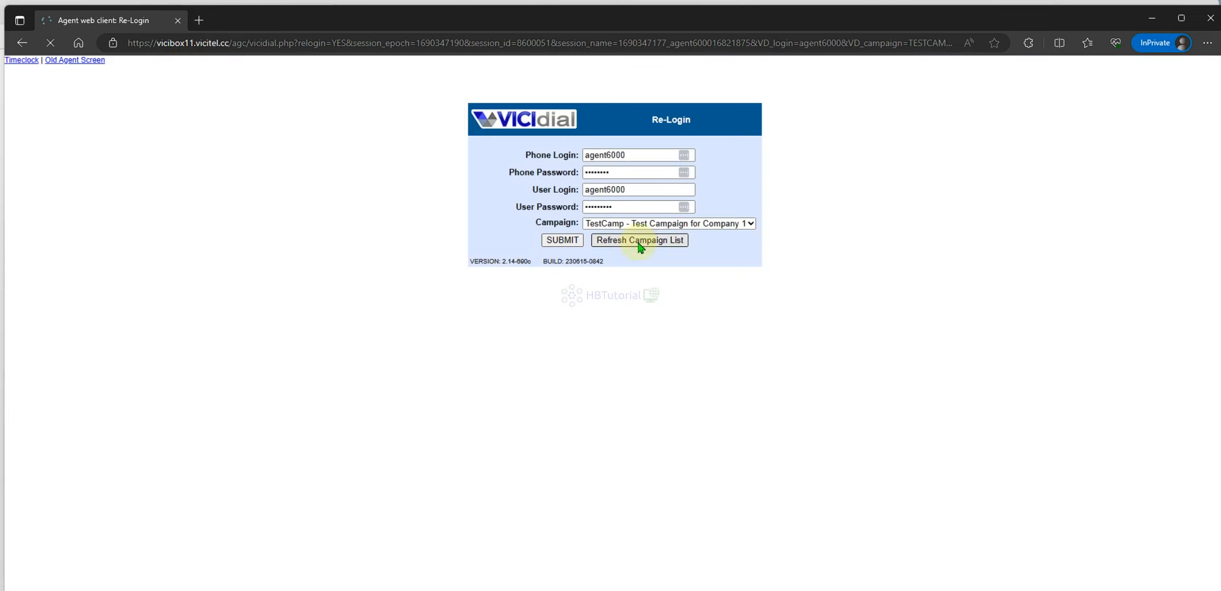
click(562, 242)
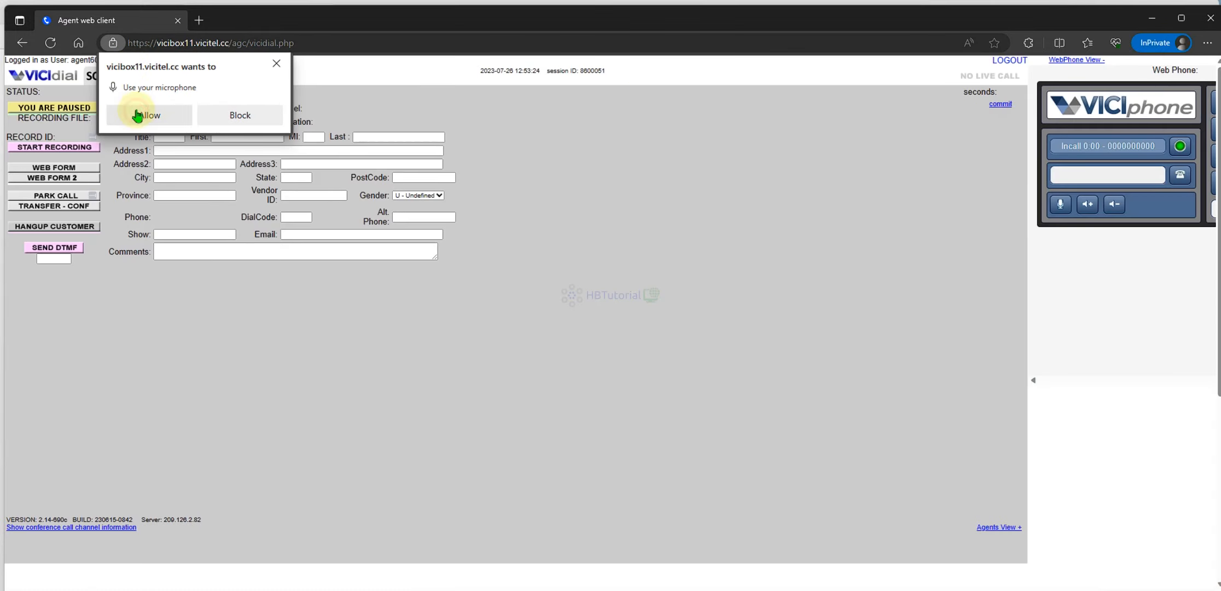
click(137, 115)
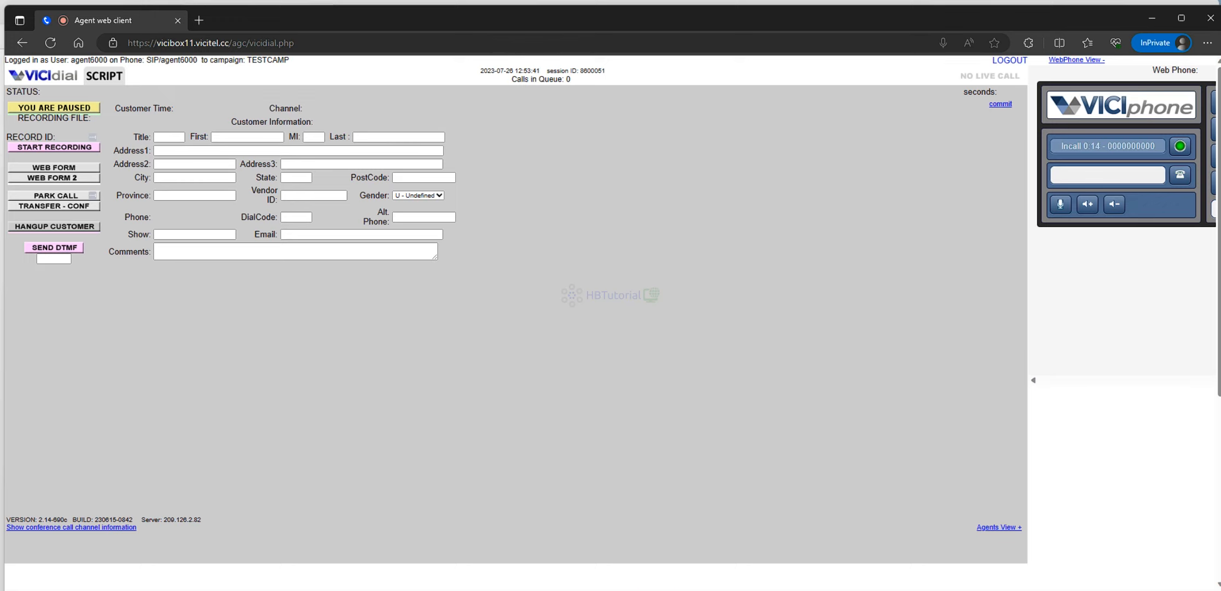
click(615, 590)
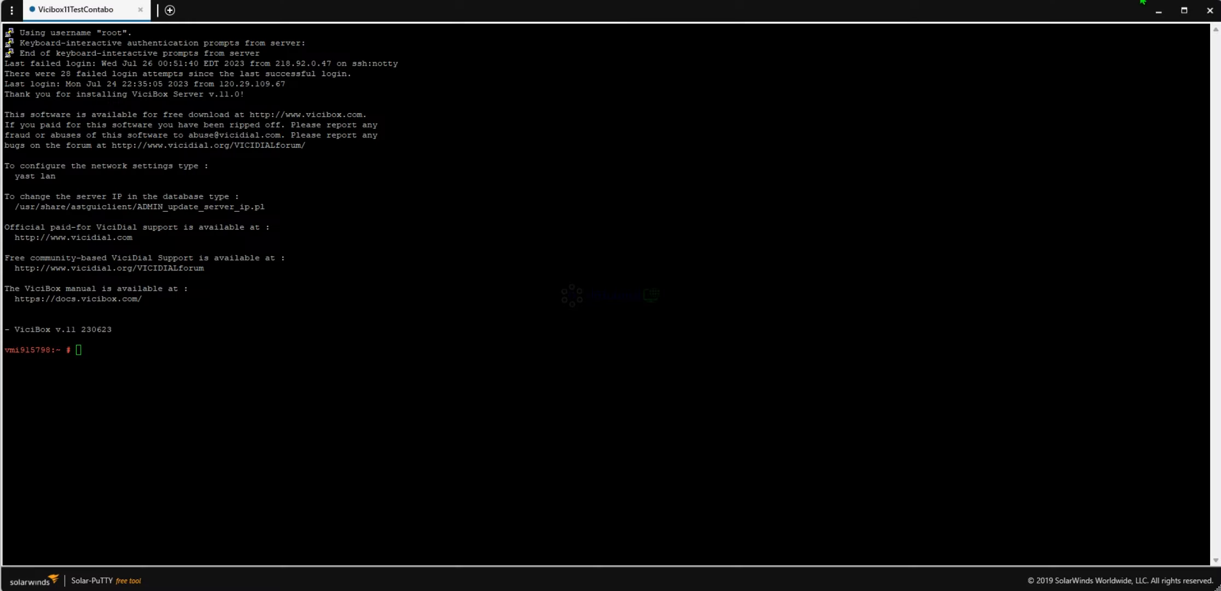
click(427, 229)
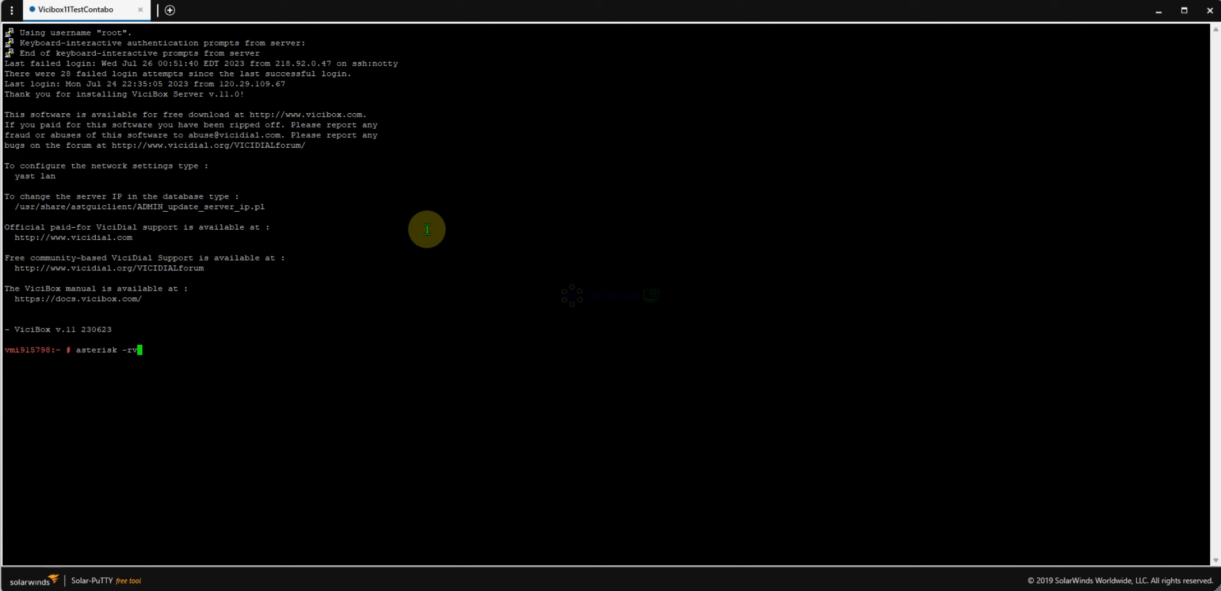
- Start the Asterisk console with asterisk -rvvvvvvvvvvvv, then return to the agent web client
text(vvvvvvvvv)
key(Return)
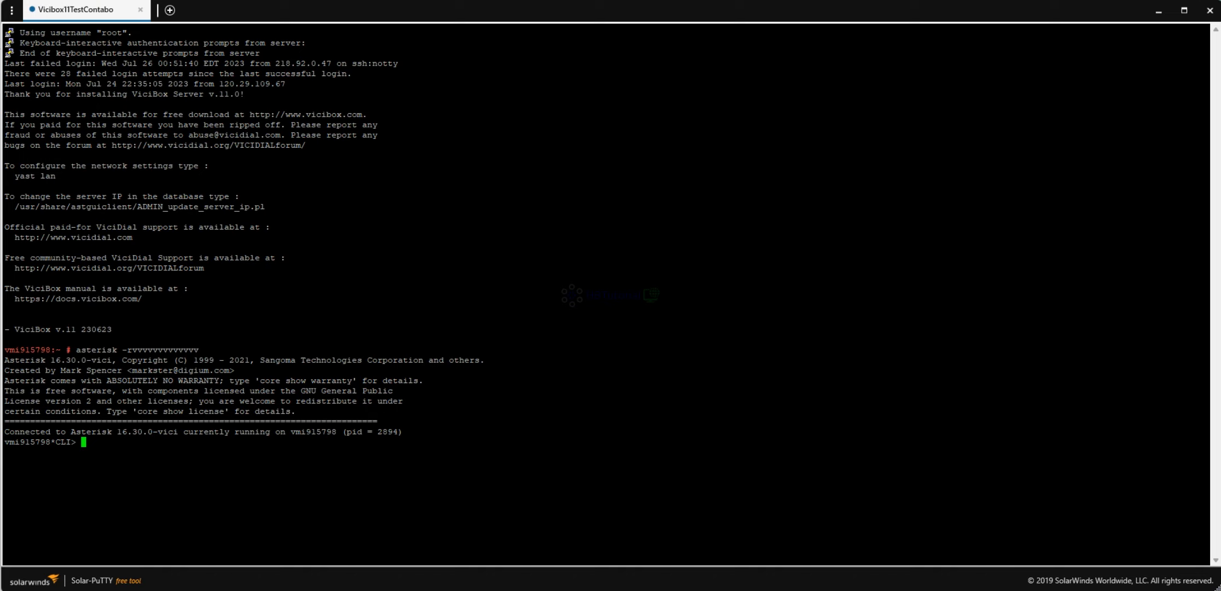
mouse_move(611, 590)
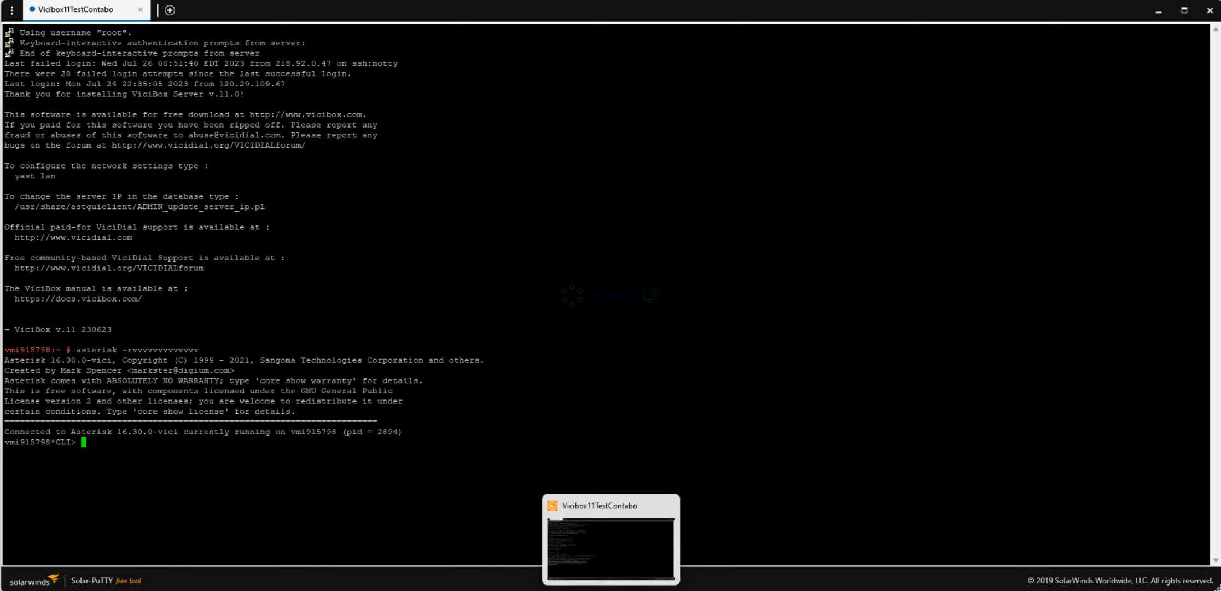
click(634, 586)
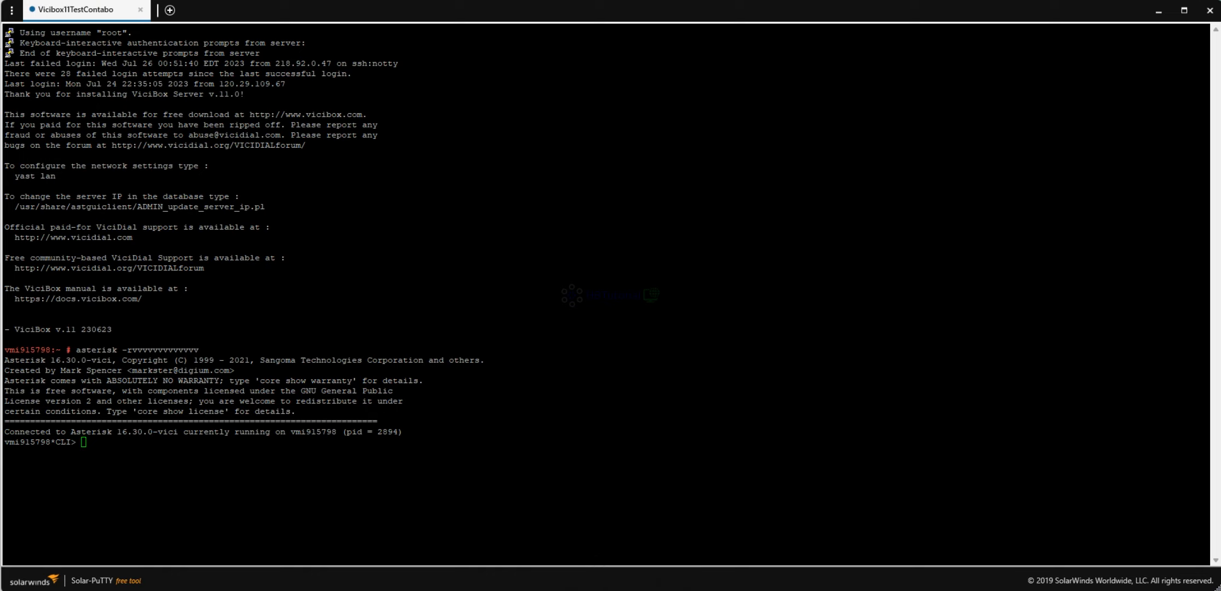
click(689, 527)
- Go active so TestCamp leads dial, check the Asterisk console, then pause the agent
click(75, 107)
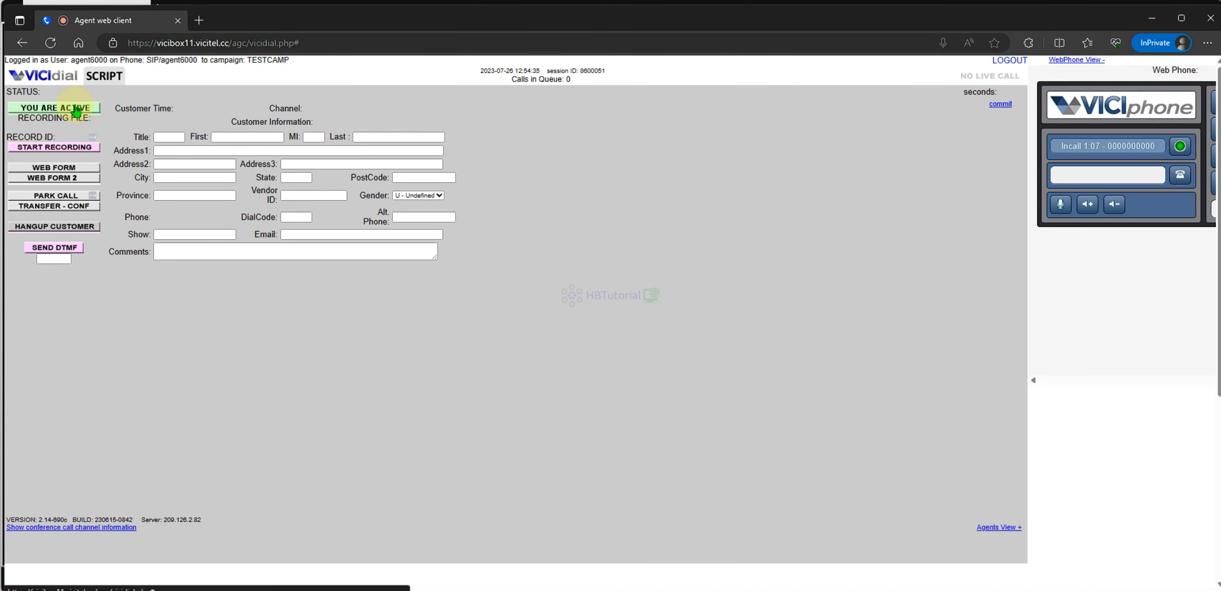
mouse_move(611, 590)
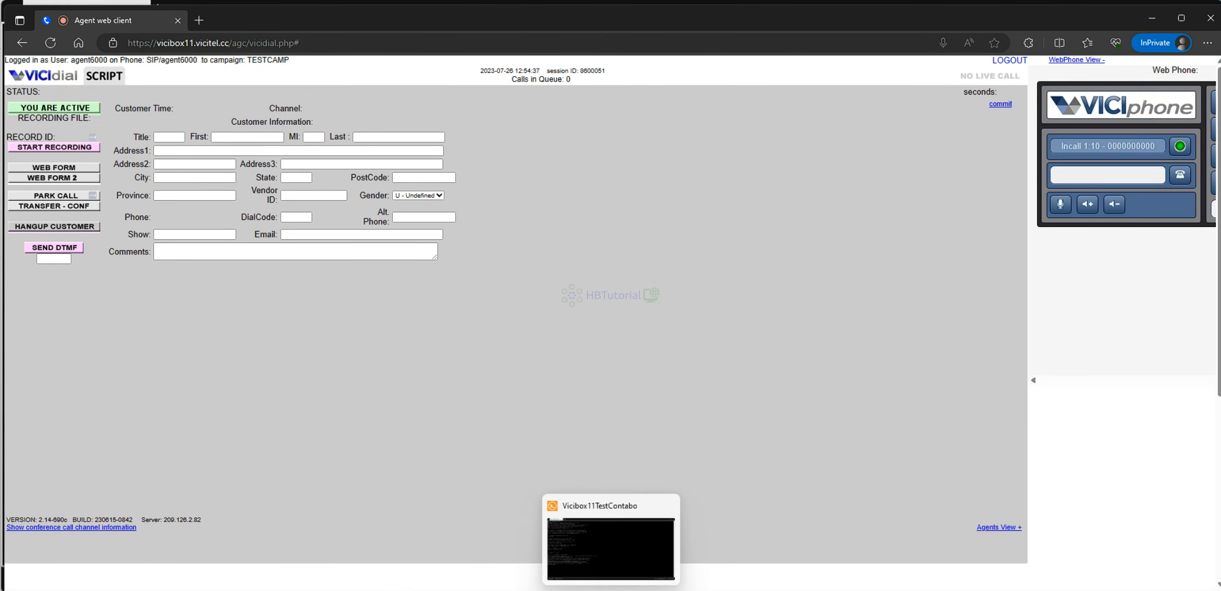
click(601, 559)
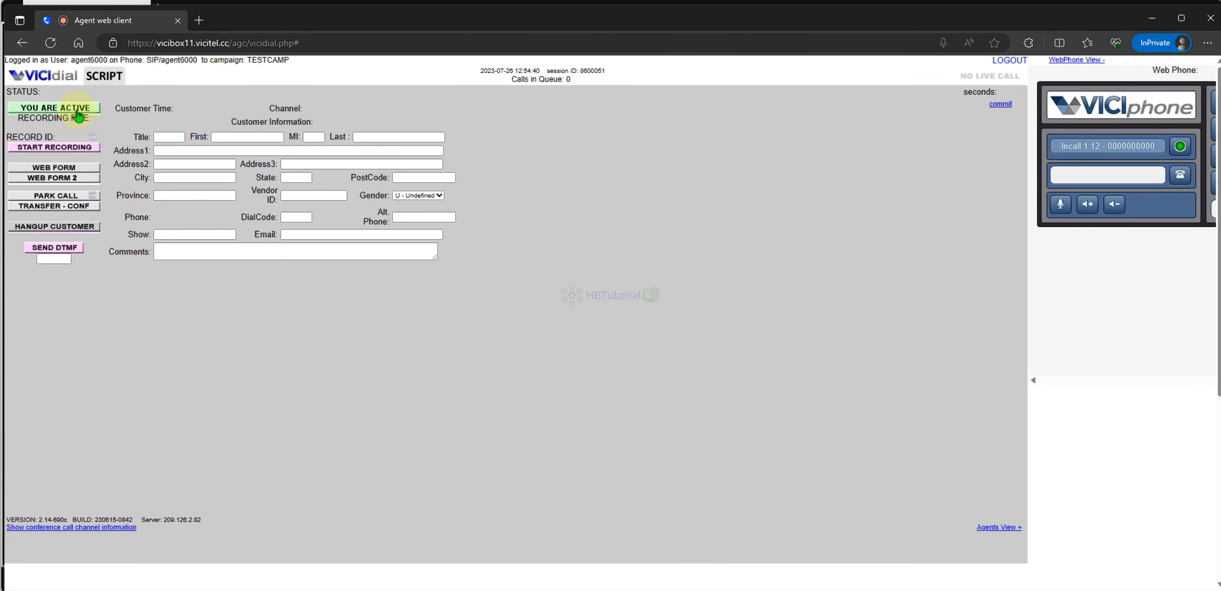
click(78, 109)
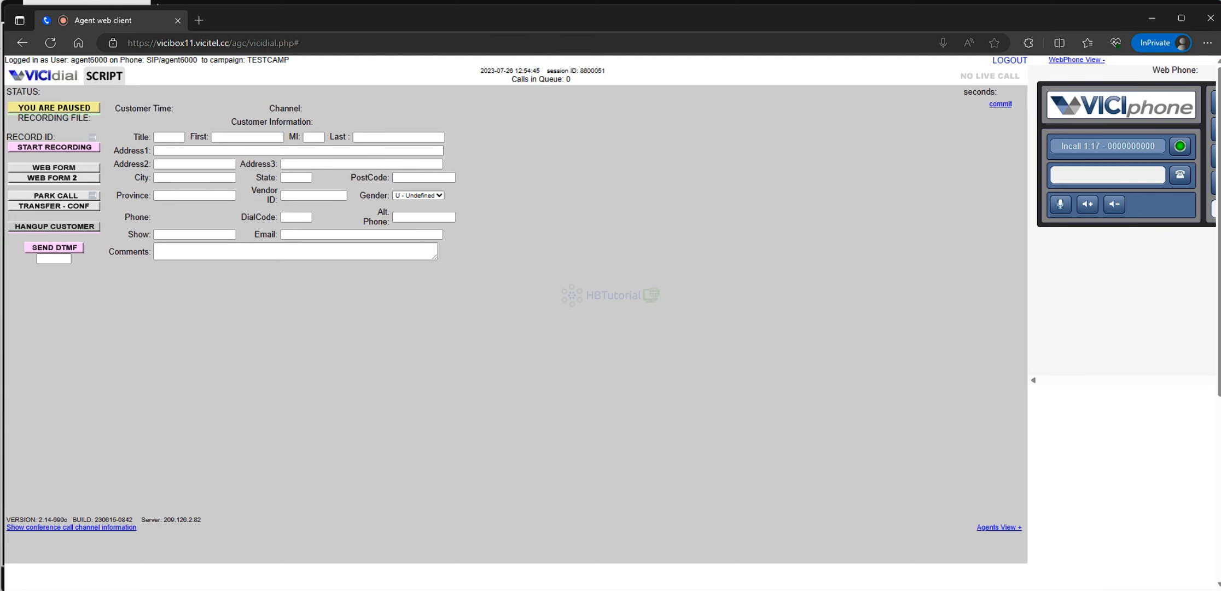
mouse_move(611, 590)
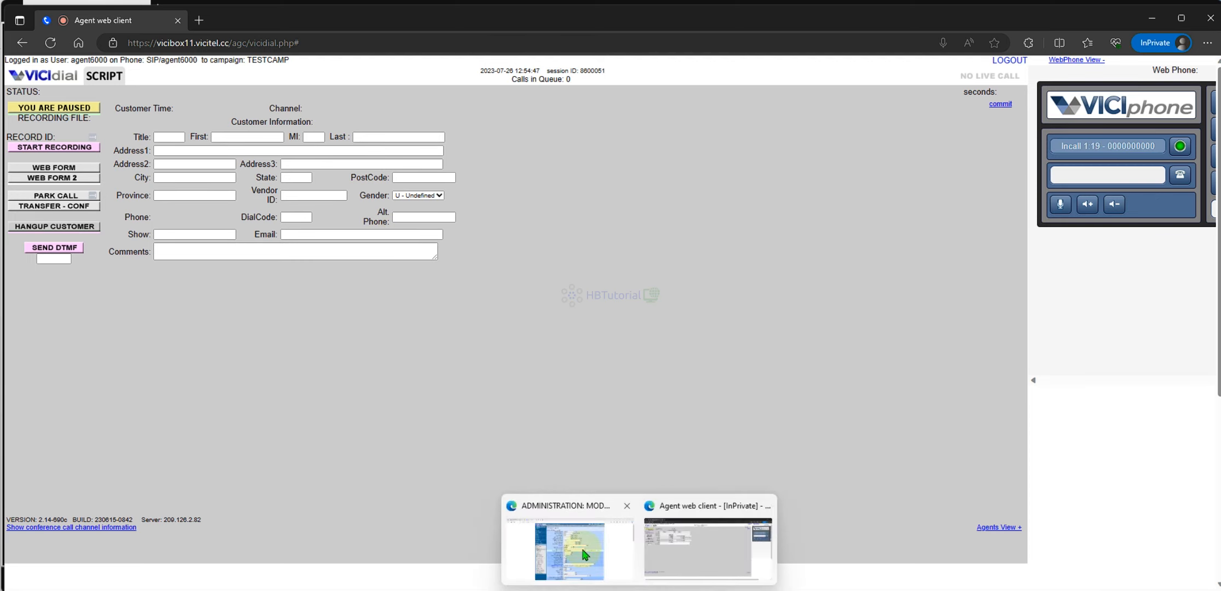
click(584, 554)
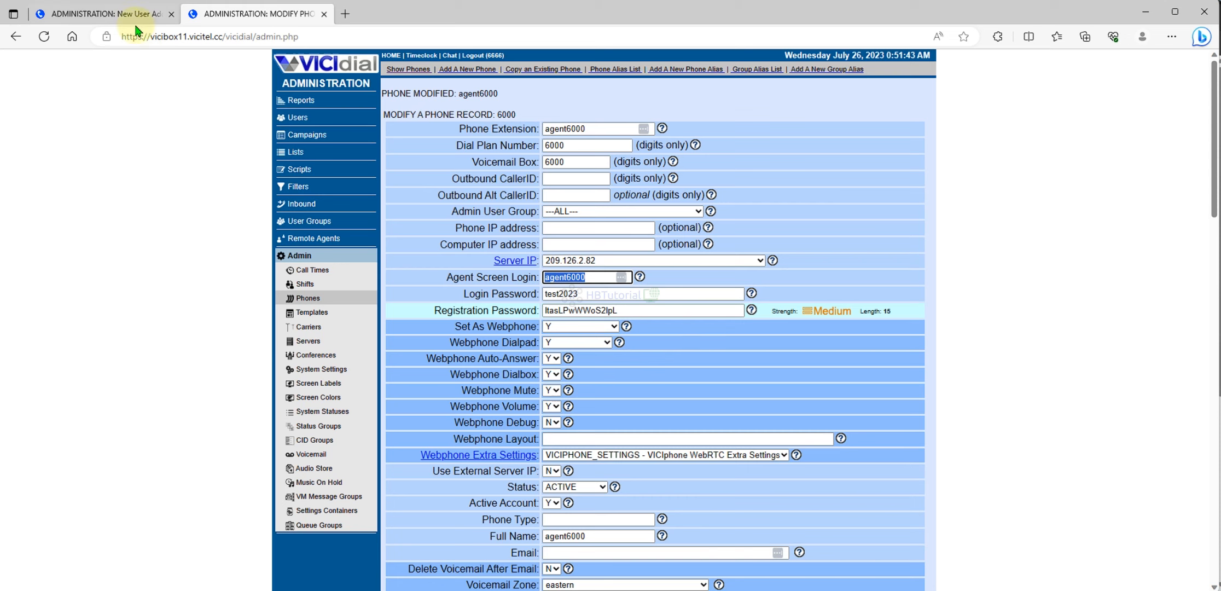
- Look through the TestCamp campaign's settings via Campaigns > MODIFY, then go to User Groups
click(134, 16)
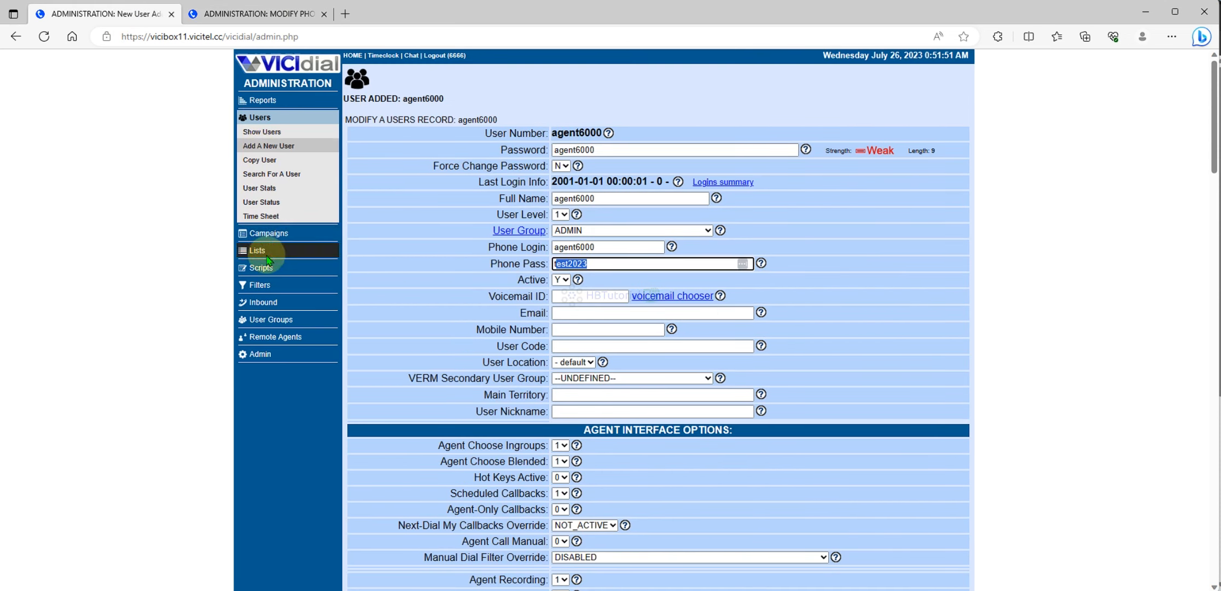
click(267, 235)
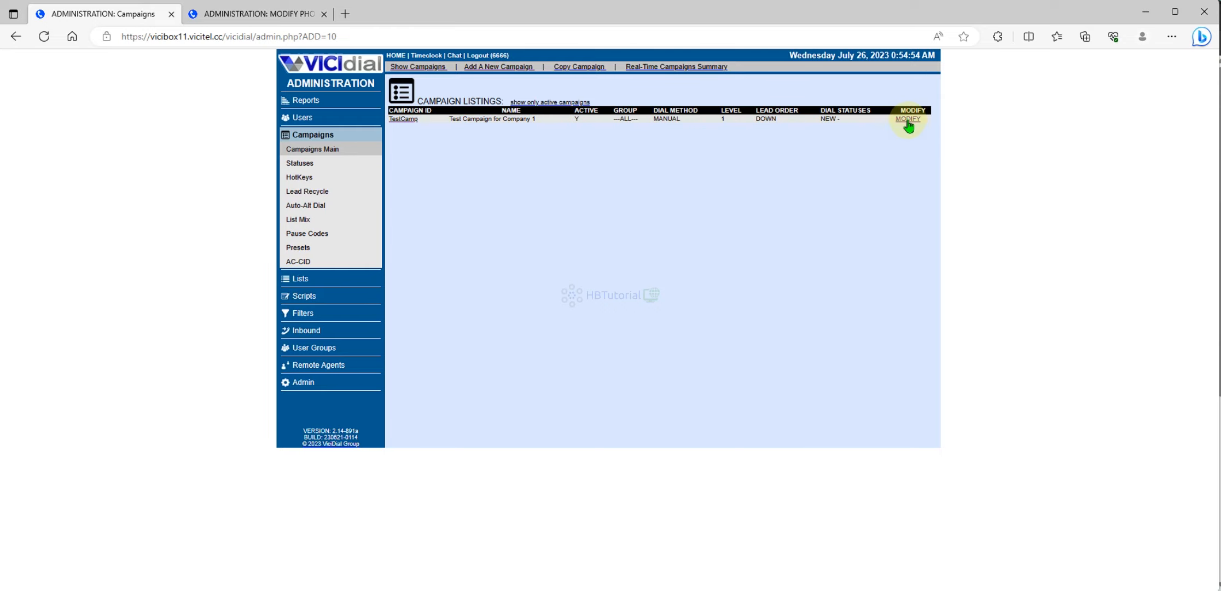
click(907, 119)
scroll(820, 296, down, 10)
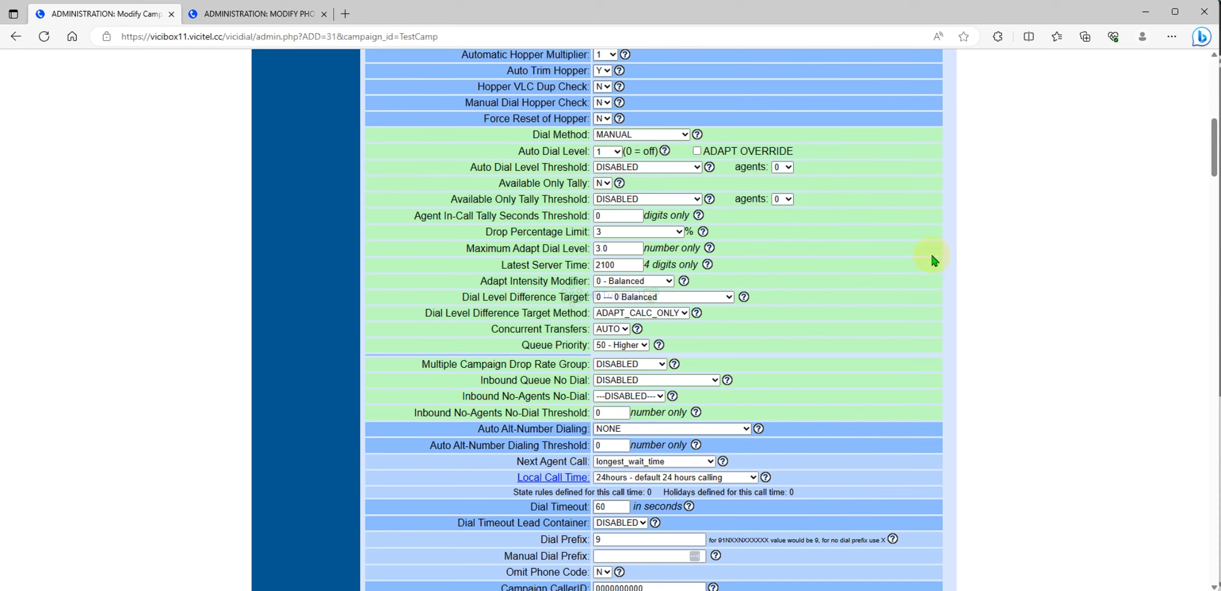
scroll(804, 260, up, 5)
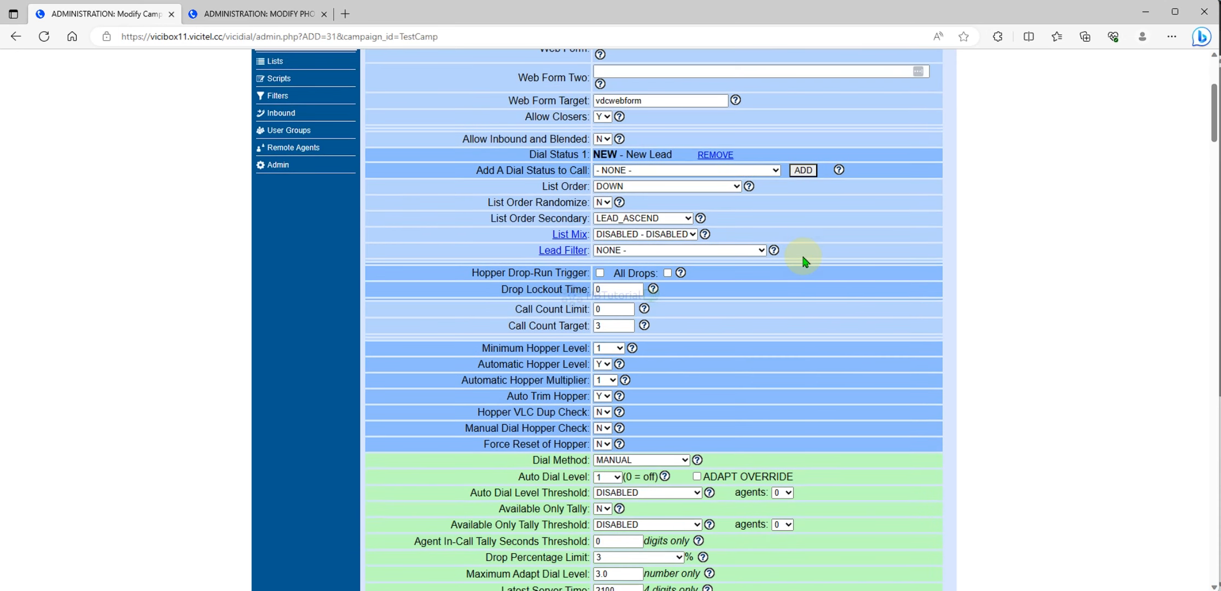
click(282, 131)
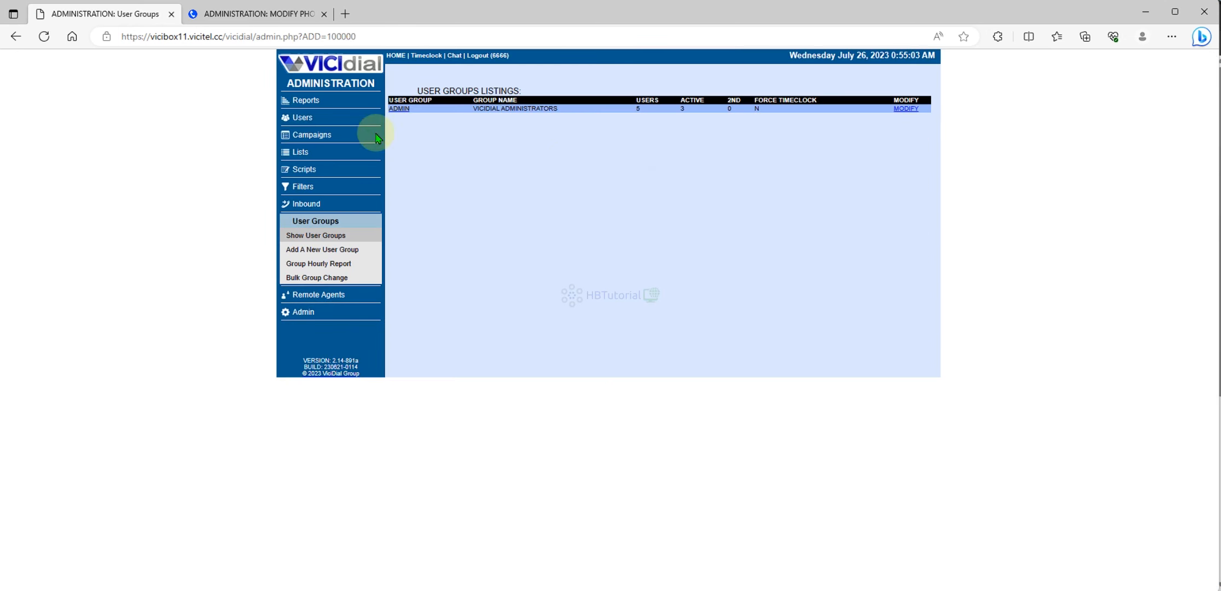
- Set ADMIN's Agent Status View Time and Agent Call Log View to Y, then return to Campaigns
click(906, 110)
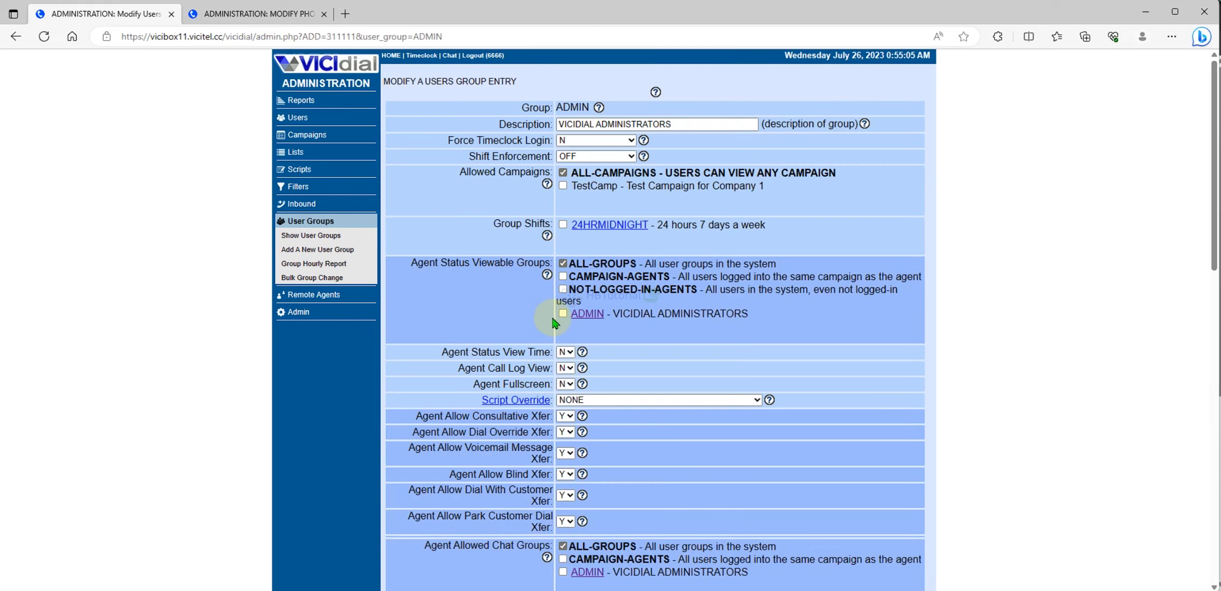
click(565, 353)
drag(564, 359, 564, 365)
click(569, 354)
click(564, 367)
scroll(667, 430, down, 15)
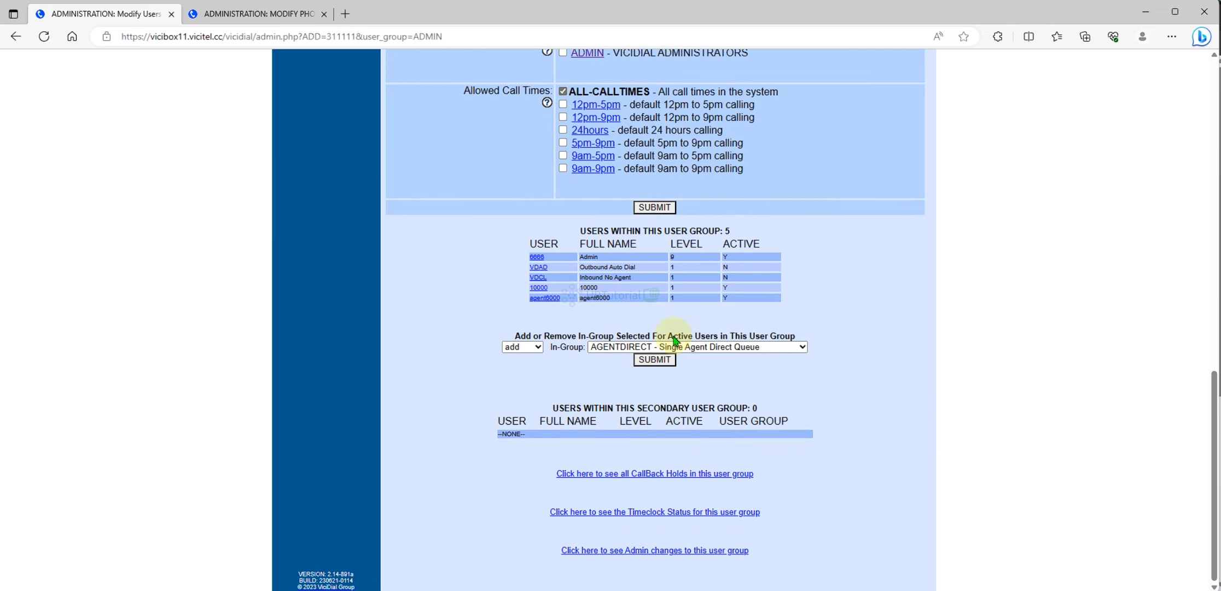
scroll(675, 340, up, 6)
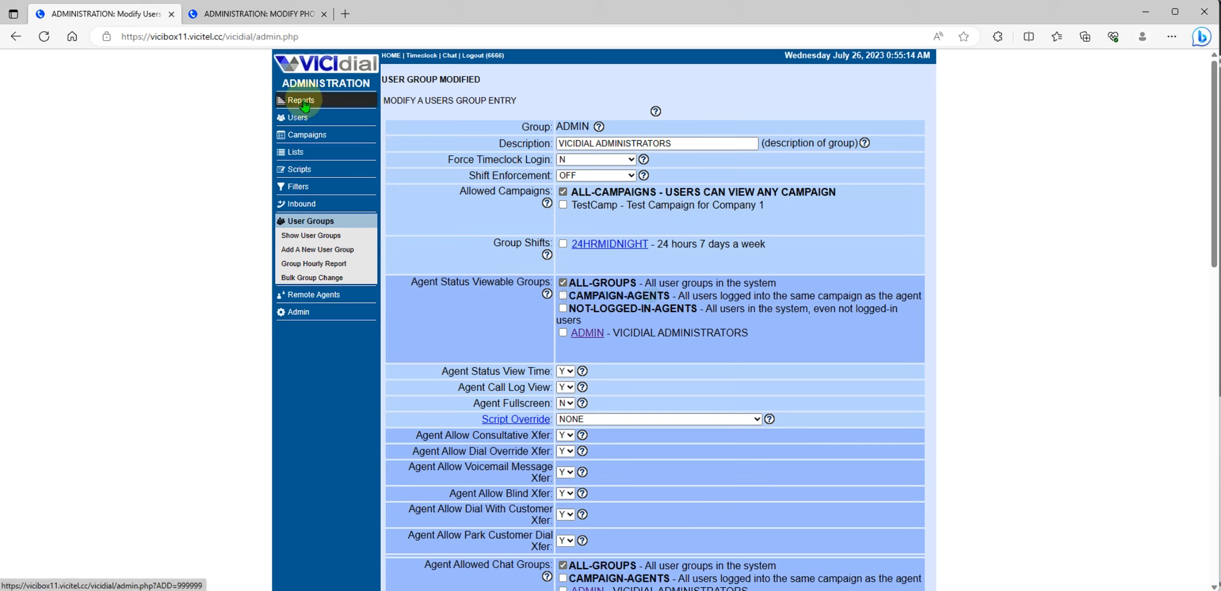
click(309, 137)
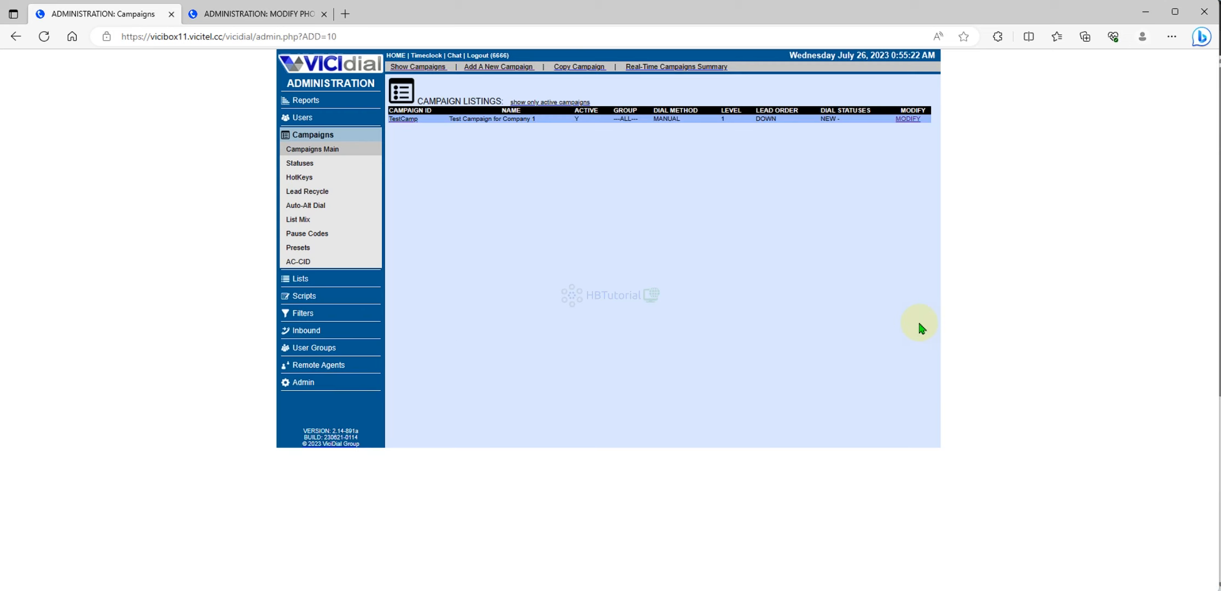
- Open the TestCamp campaign settings, then bring the InPrivate agent web client back to the front
click(416, 122)
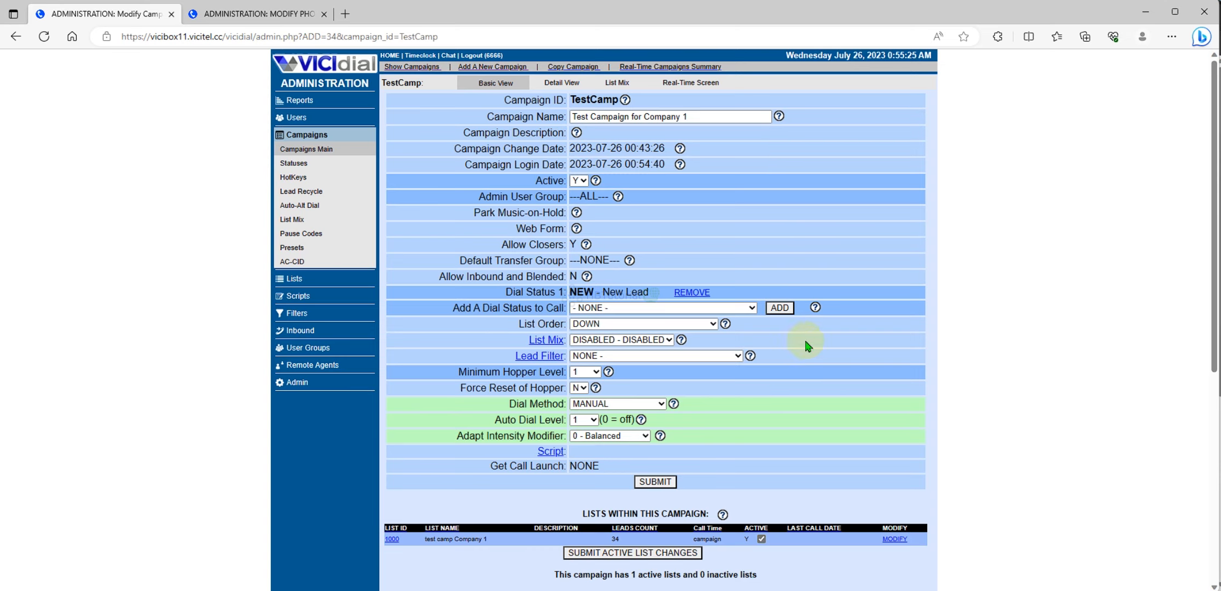
mouse_move(611, 589)
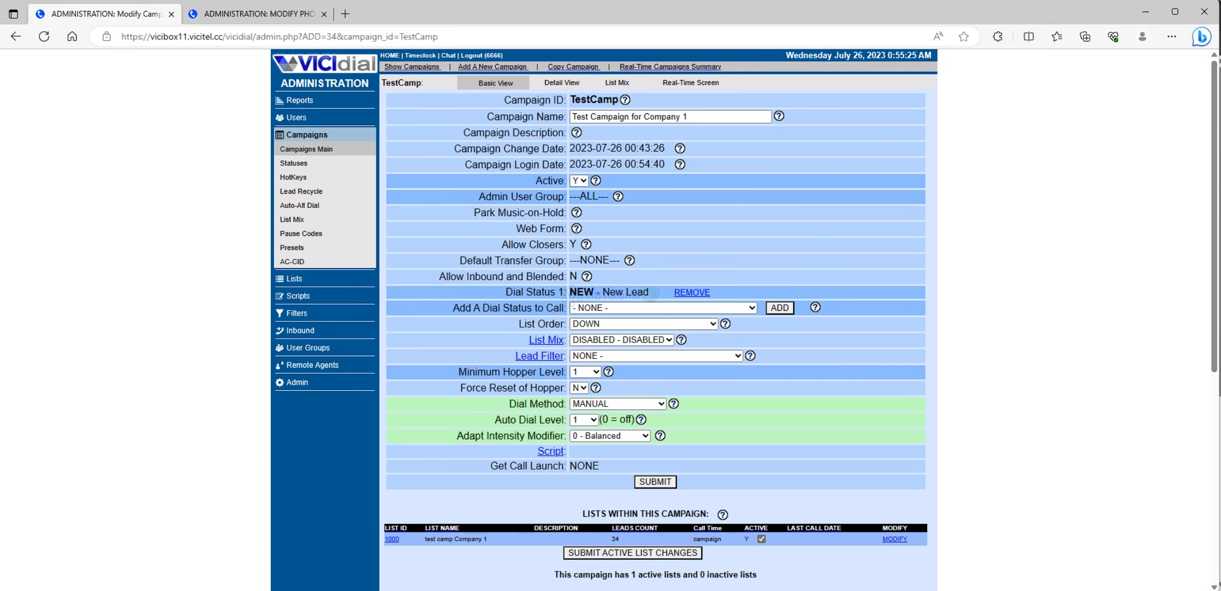
mouse_move(706, 590)
click(707, 531)
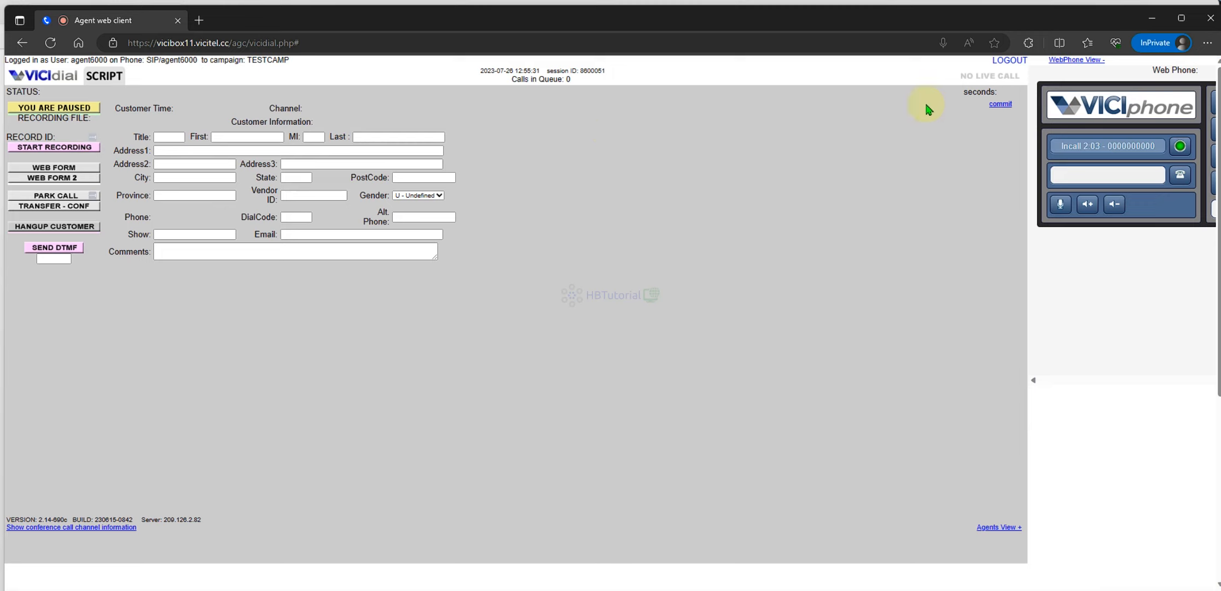
- Log agent6000 out and back into TESTCAMP through the Re-Login form
click(1011, 61)
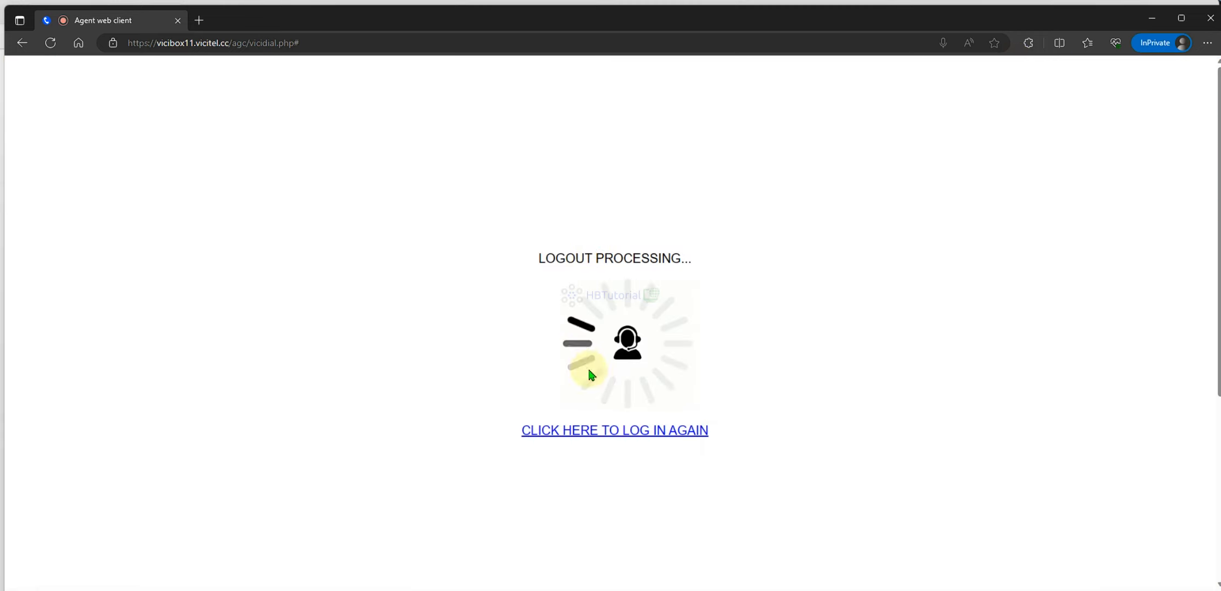
click(623, 431)
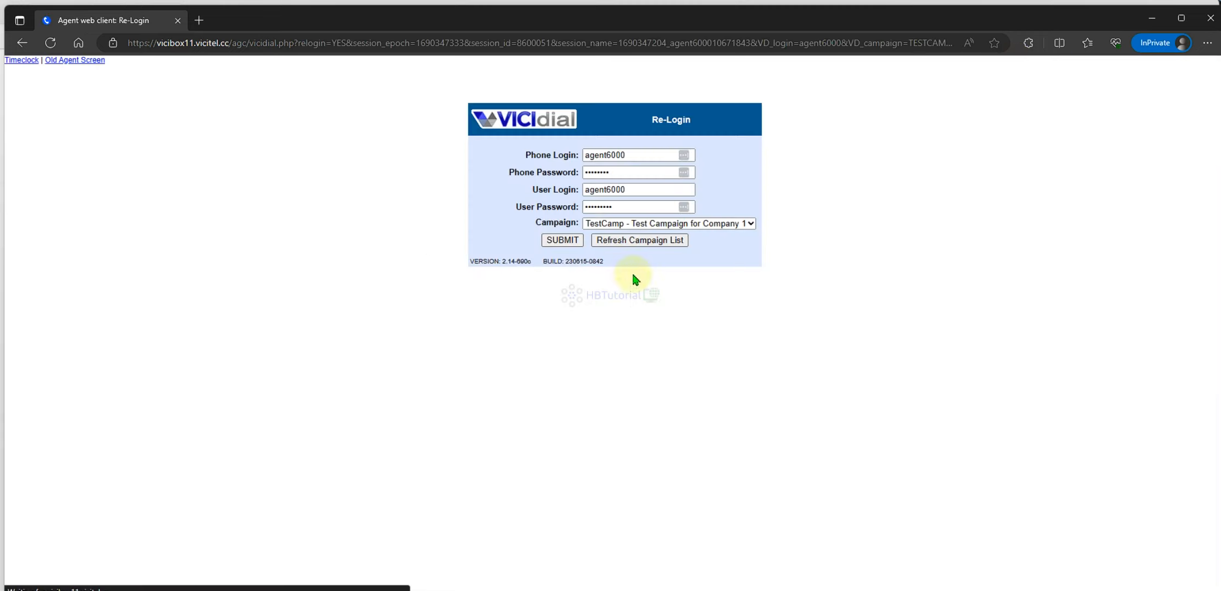
click(558, 240)
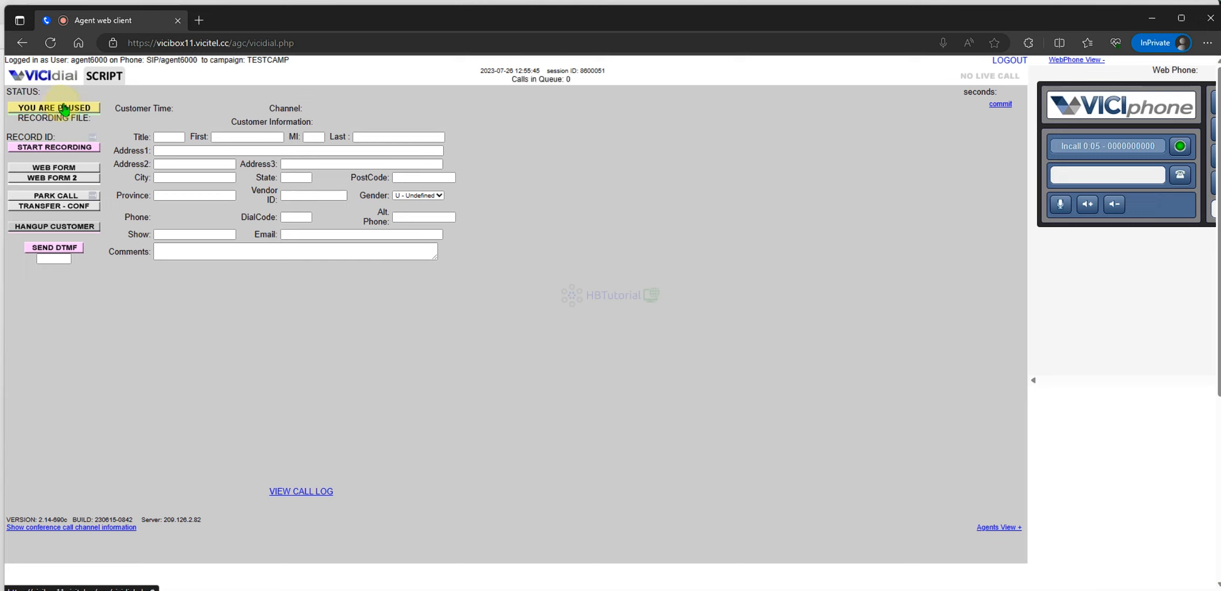
mouse_move(630, 584)
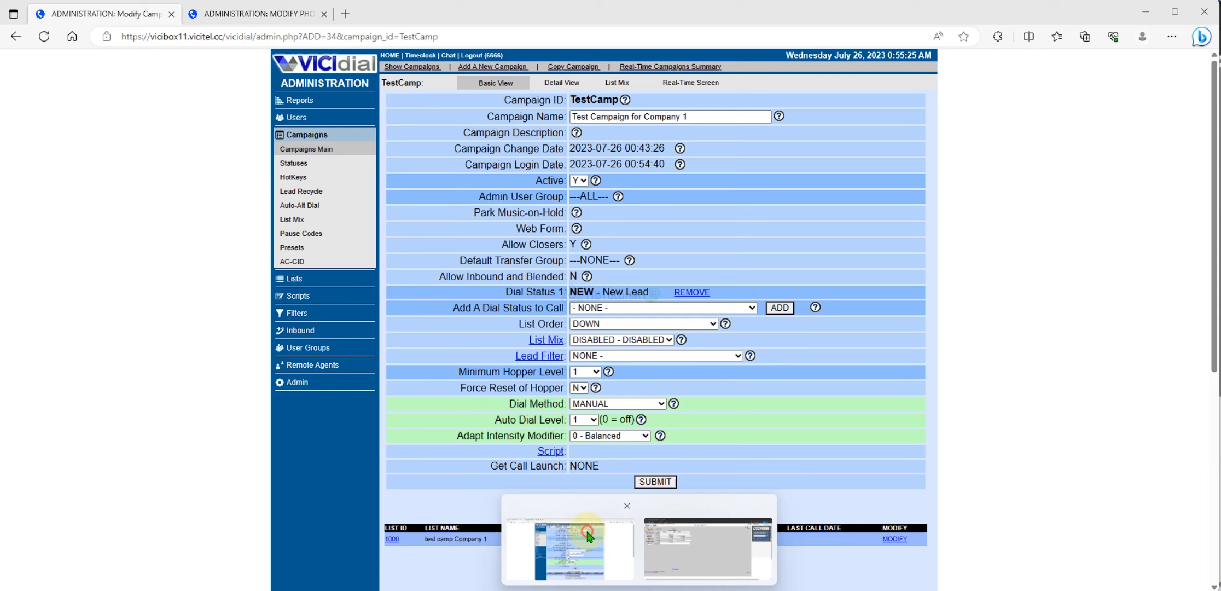
- Set Agent Call Manual to 1 for user agent6000 in admin and save the user
click(572, 527)
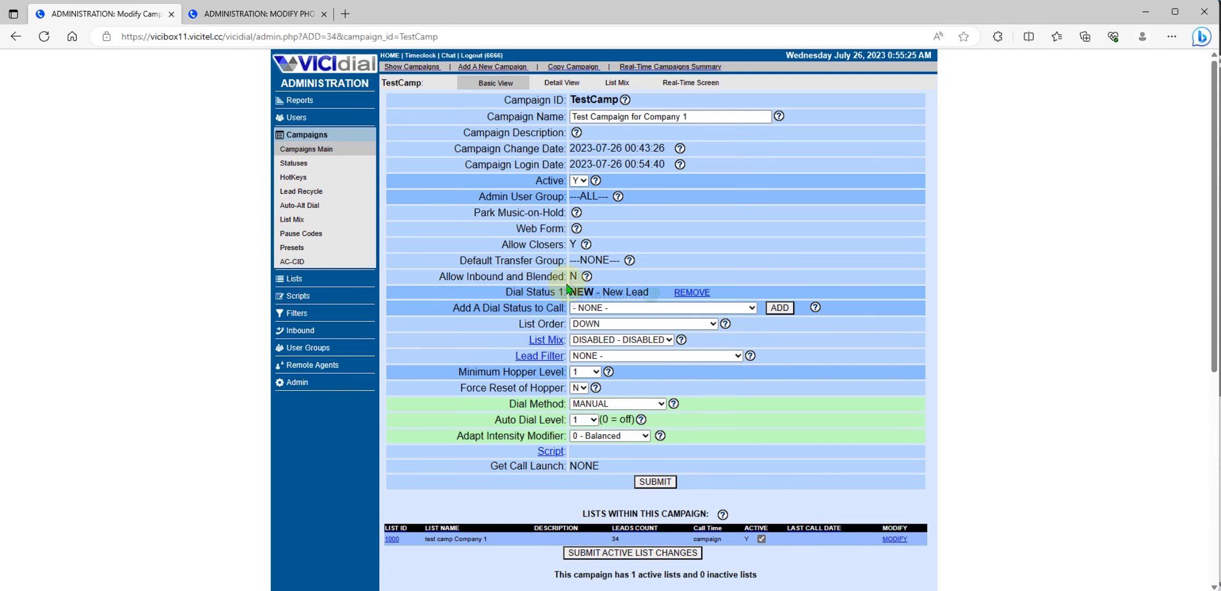
click(304, 120)
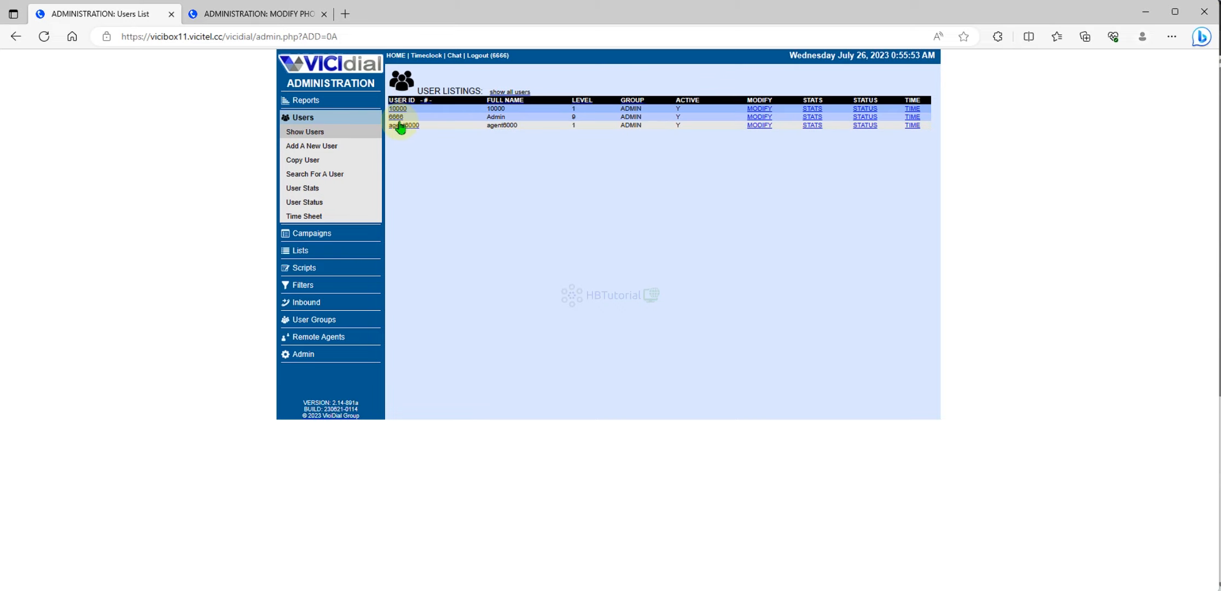
click(760, 125)
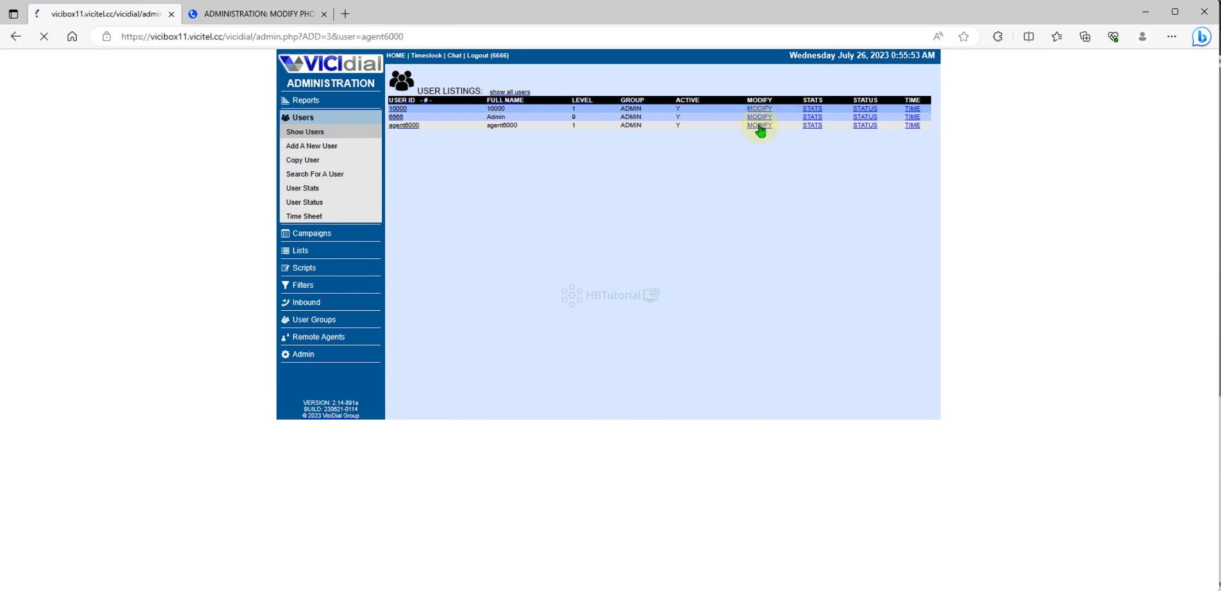
scroll(649, 299, down, 5)
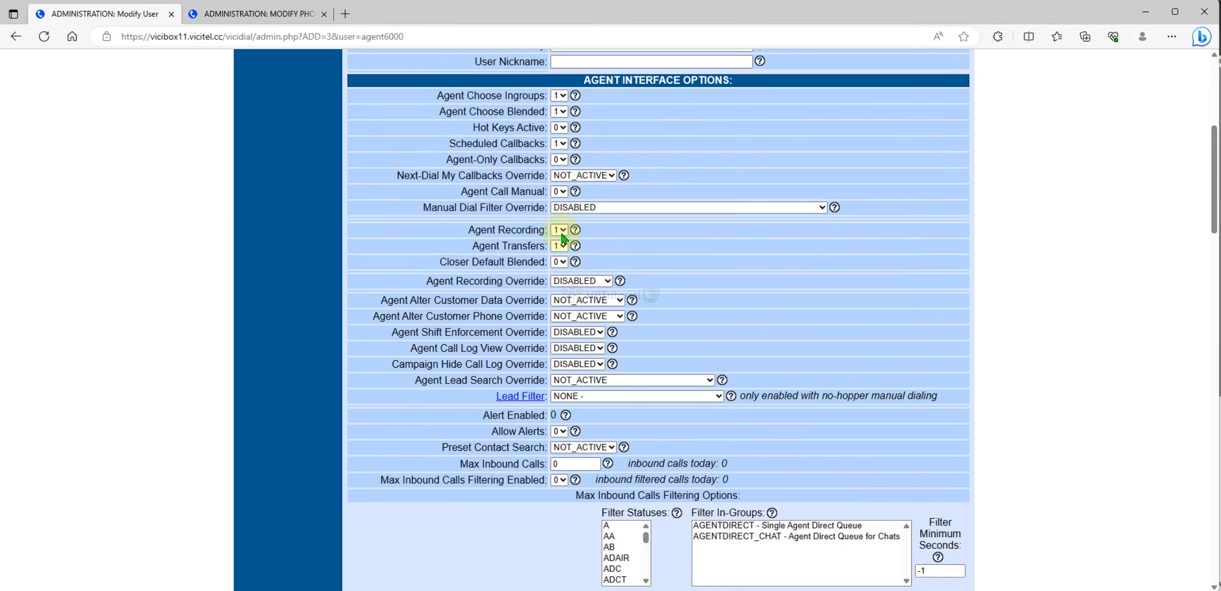
click(559, 191)
click(559, 215)
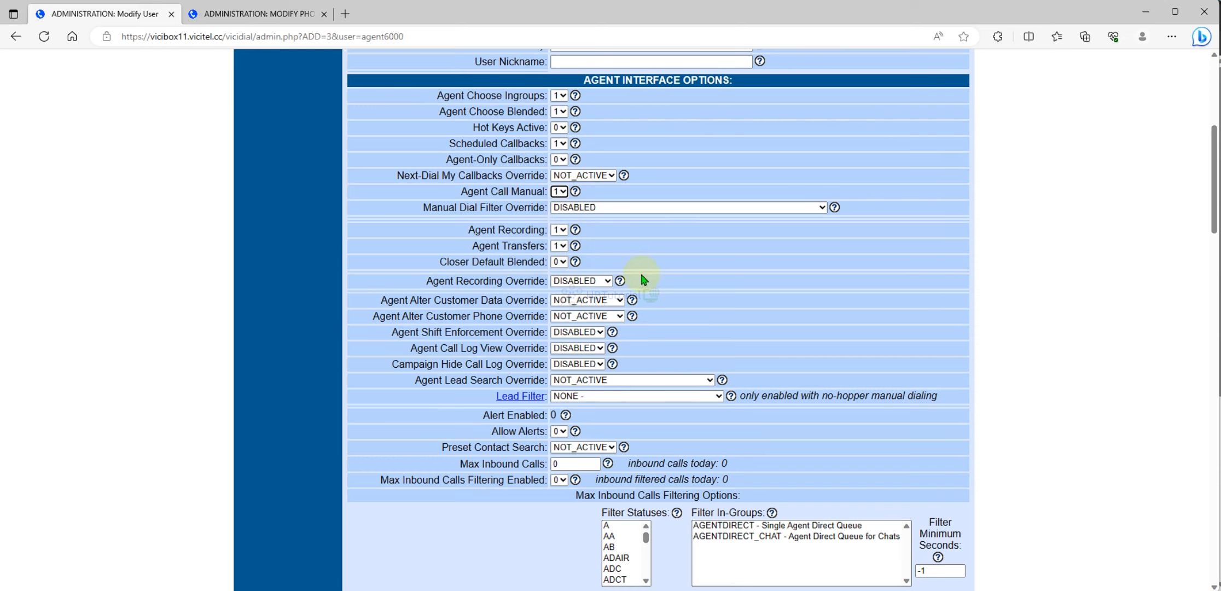
scroll(679, 279, down, 15)
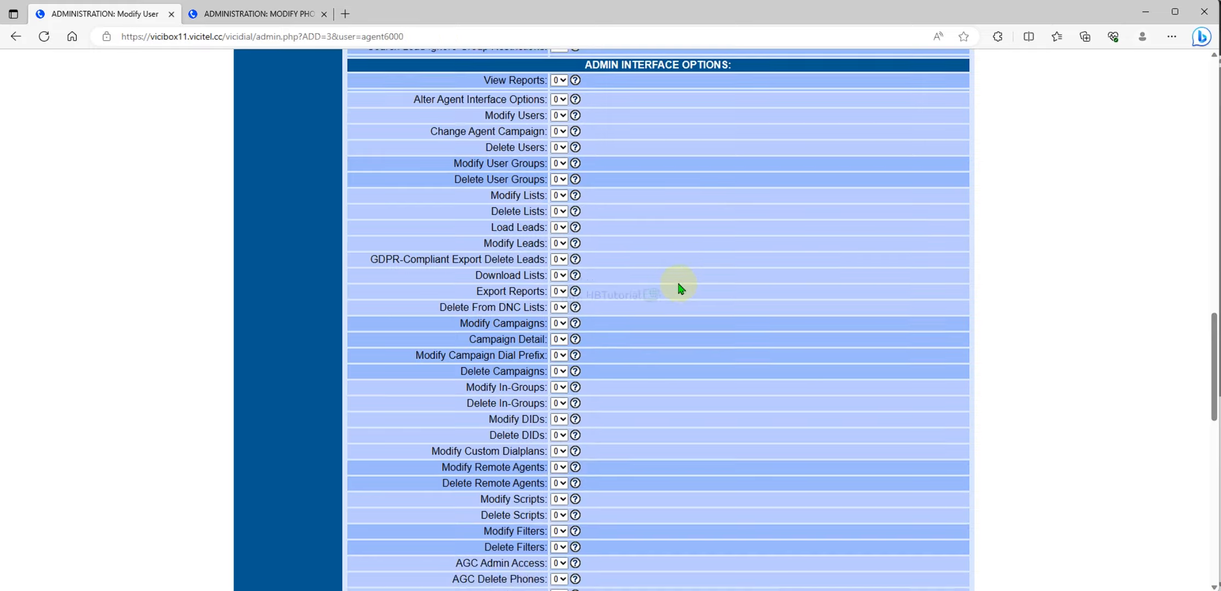
scroll(681, 288, down, 10)
click(656, 389)
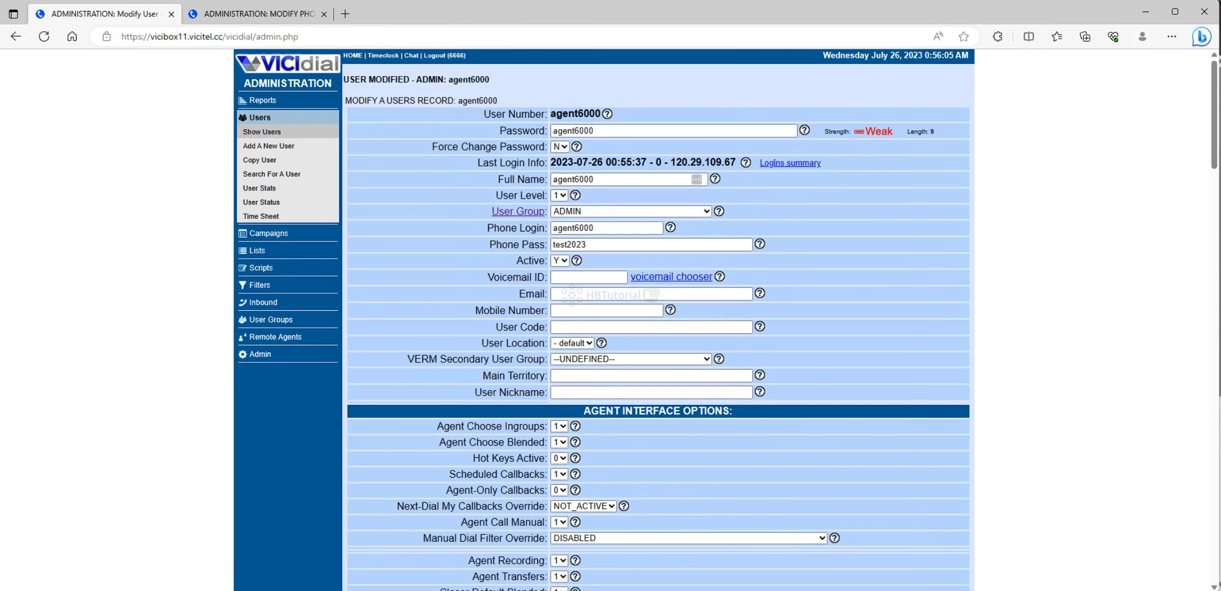
click(683, 539)
- Log agent6000 out and back into the TestCamp campaign
click(1006, 64)
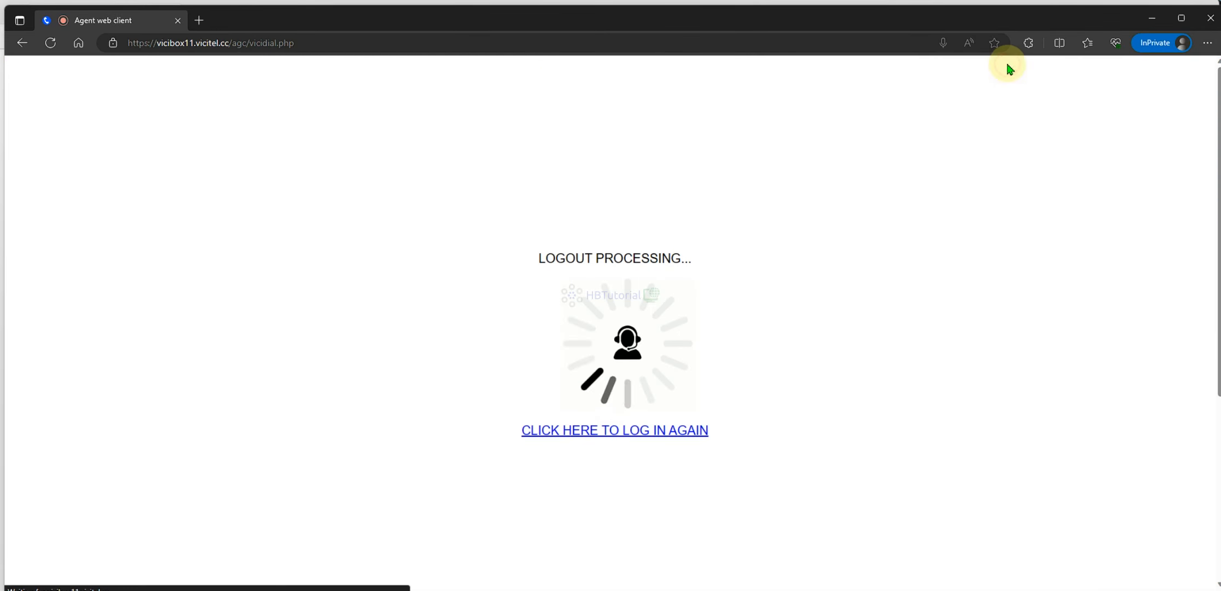
click(662, 430)
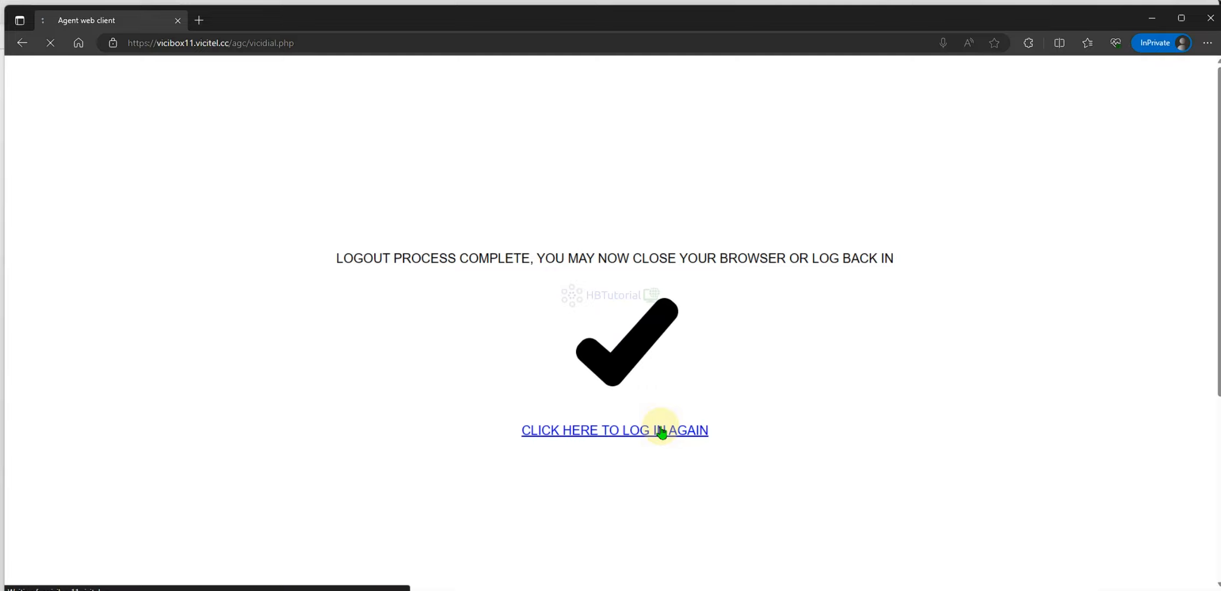
click(561, 241)
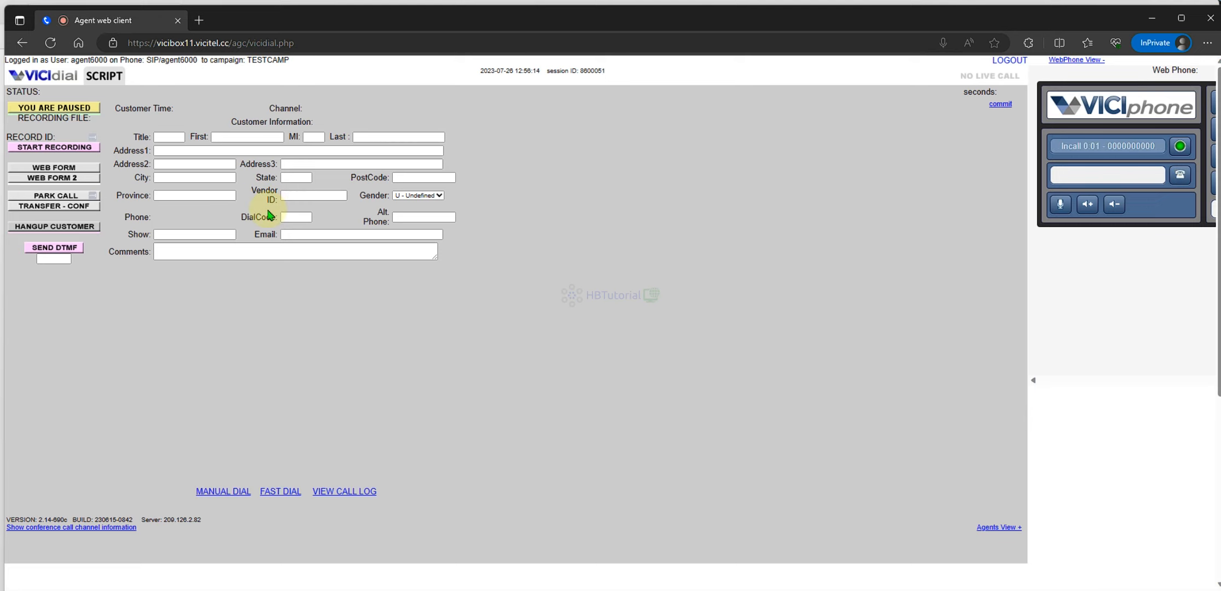
- Toggle the agent active then paused, dismiss the check-for-call alert, and return to admin
click(54, 108)
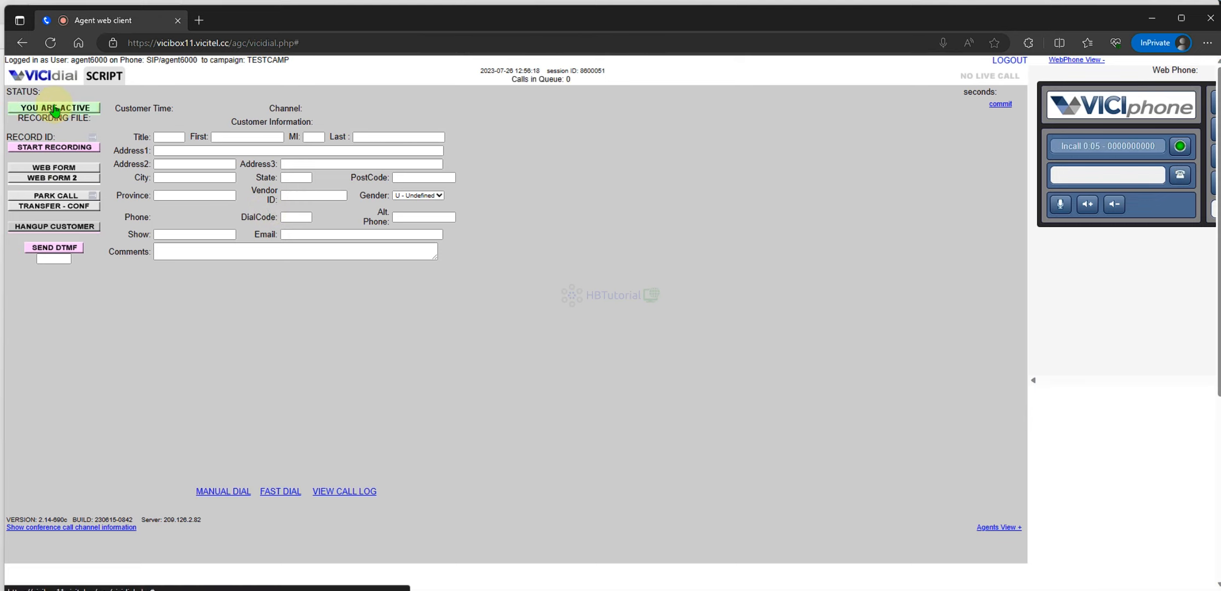
click(54, 108)
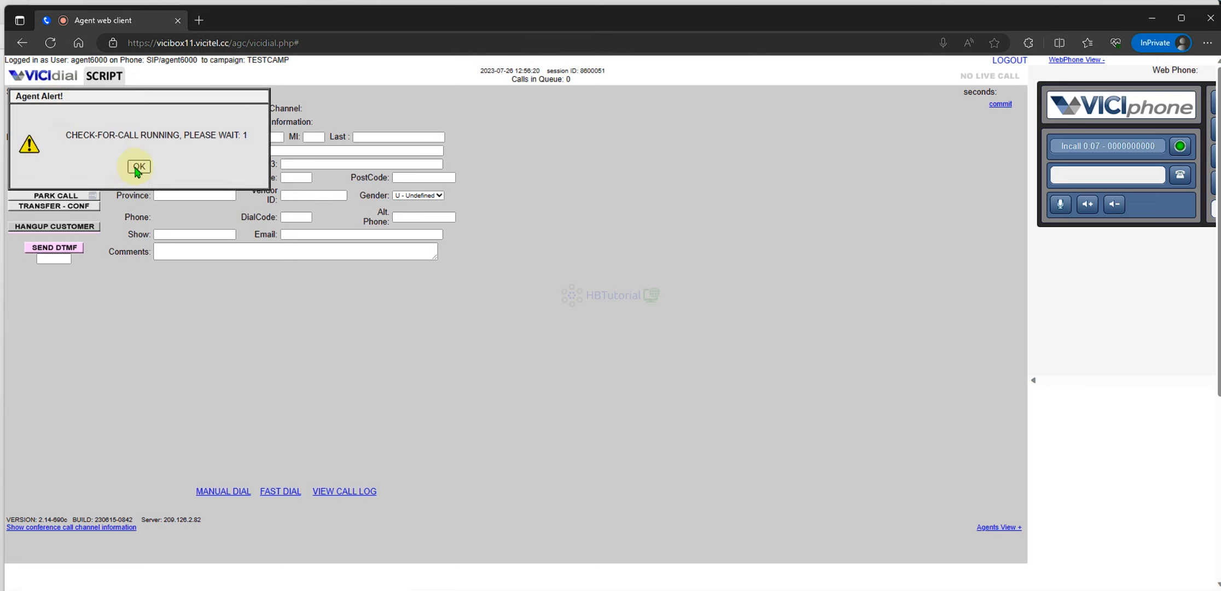
click(138, 168)
click(68, 109)
mouse_move(640, 589)
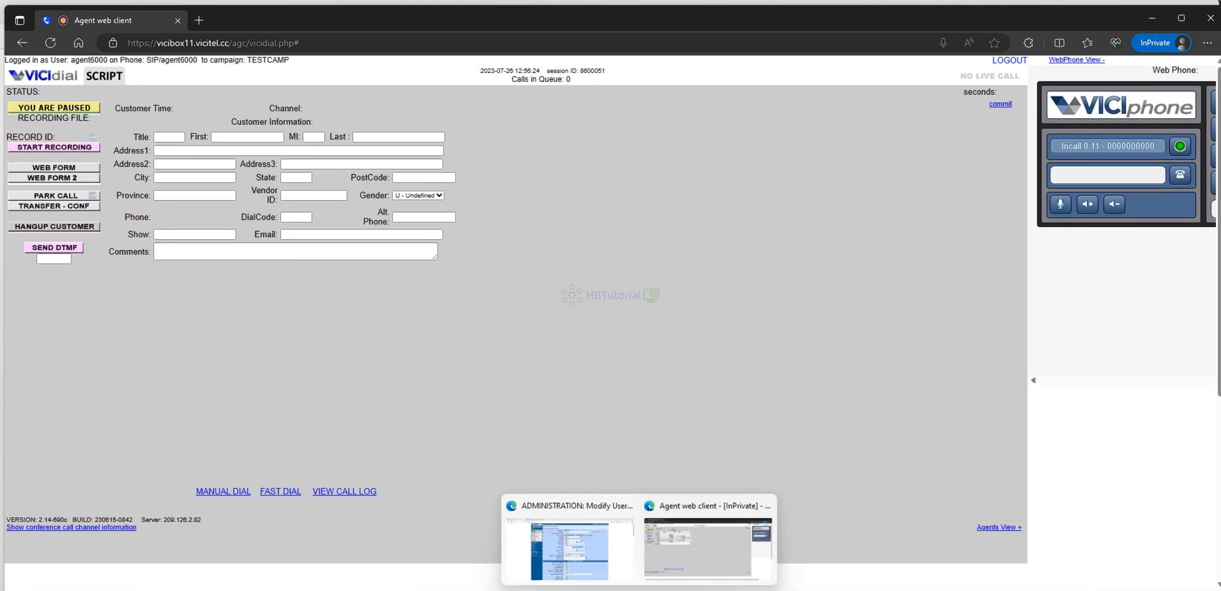
click(604, 547)
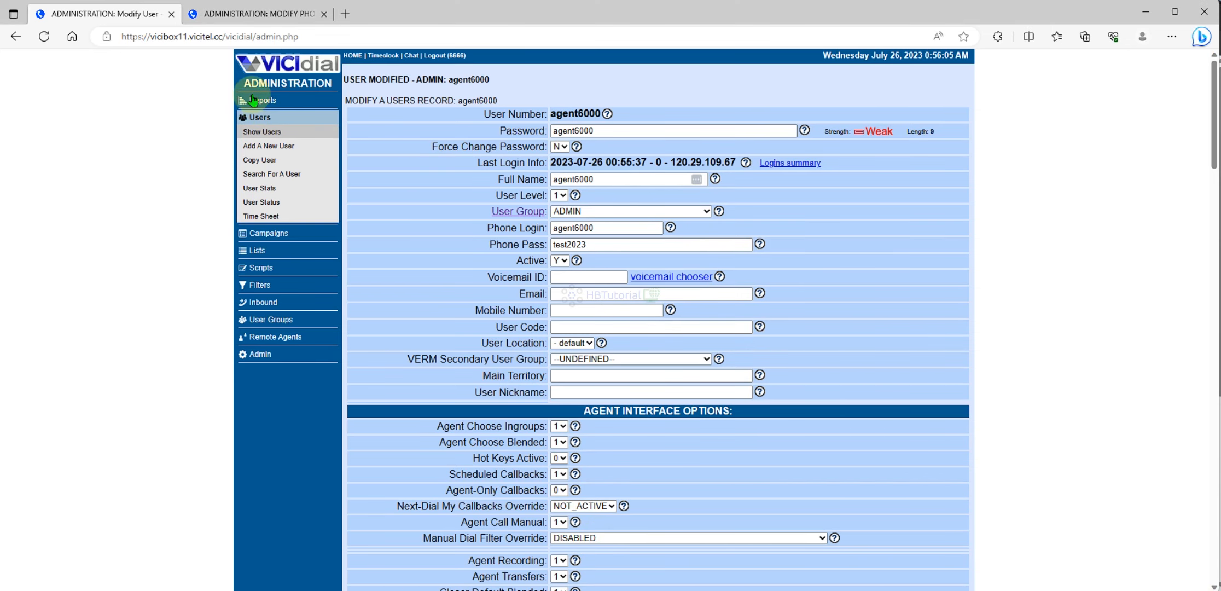
- Change TestCamp's Dial Method to INBOUND_MAN and save the campaign
click(267, 234)
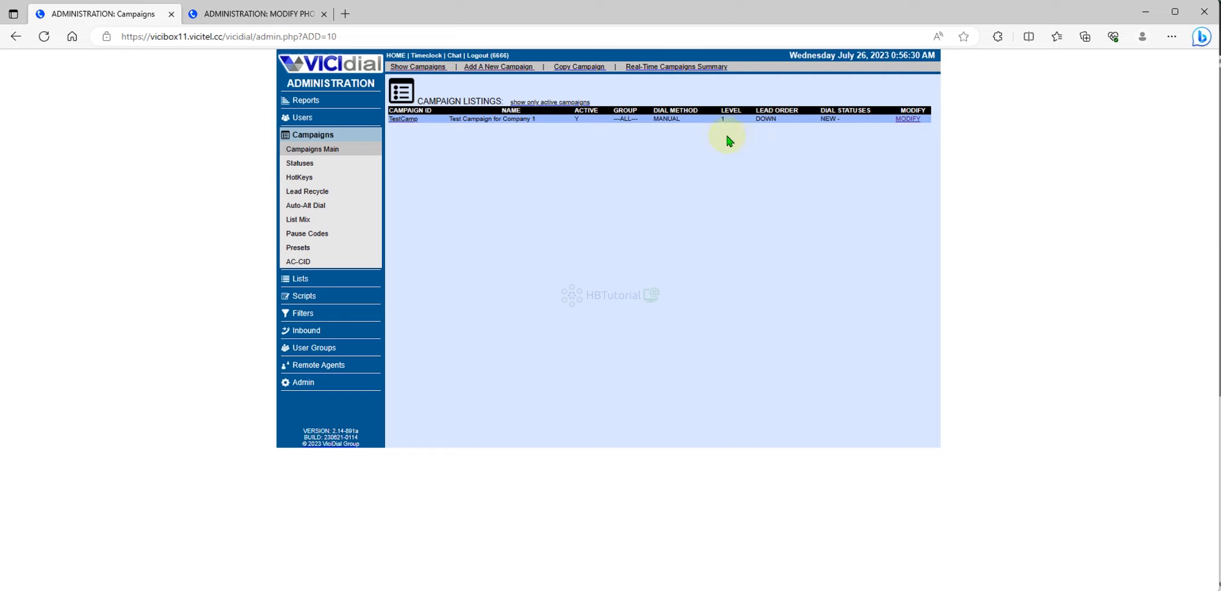
click(908, 122)
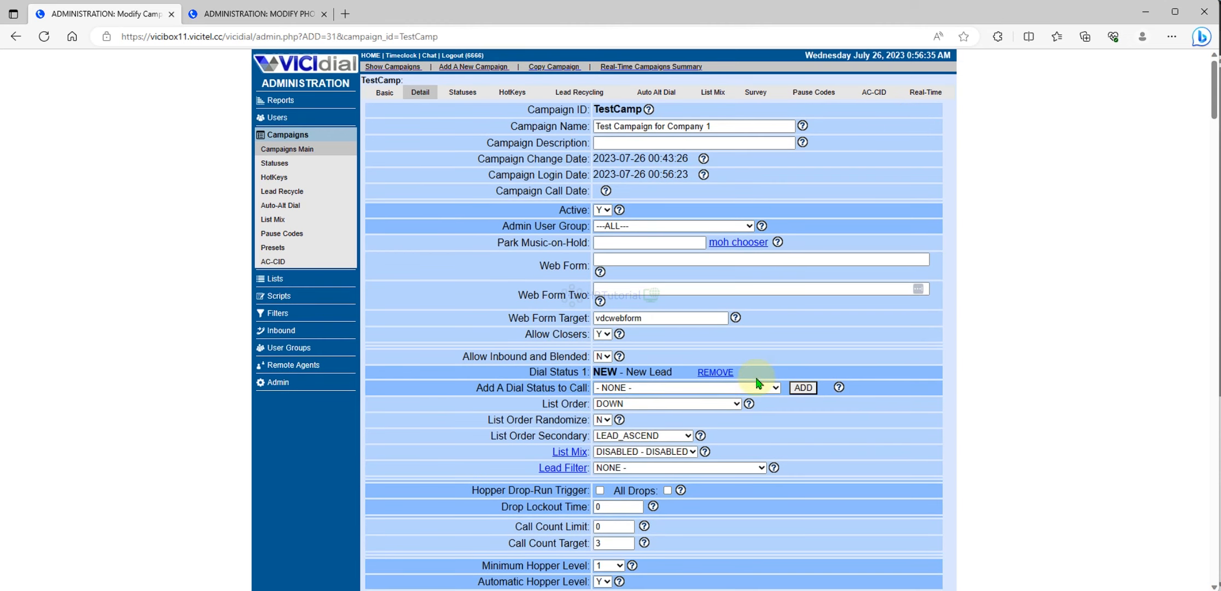
scroll(711, 383, down, 4)
click(645, 461)
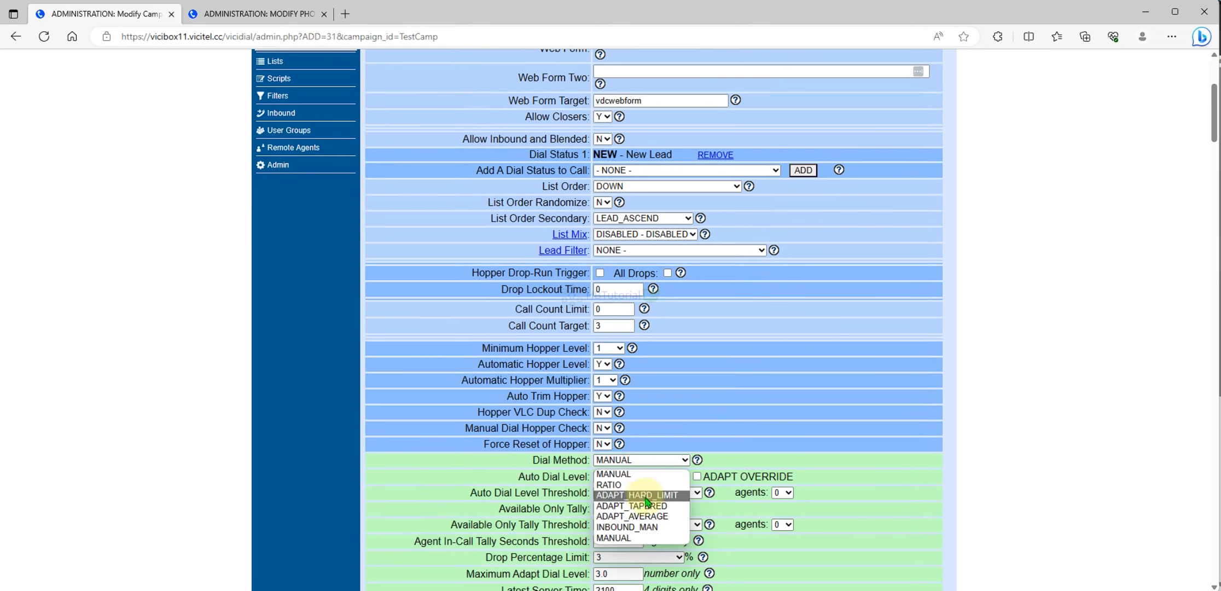
click(649, 528)
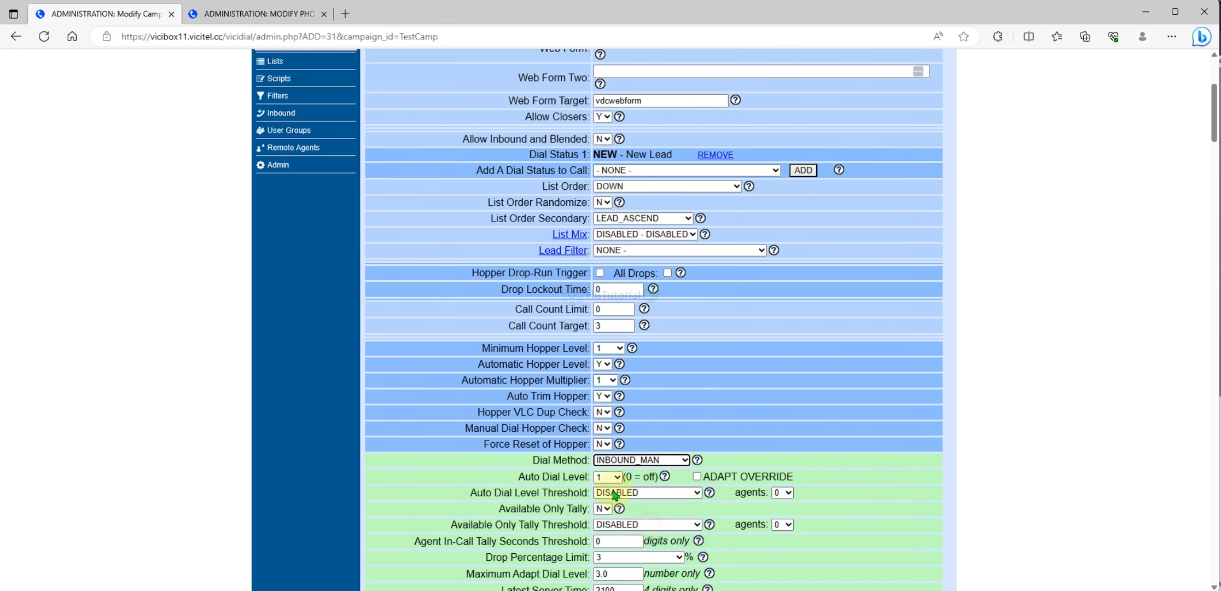
click(613, 313)
key(Return)
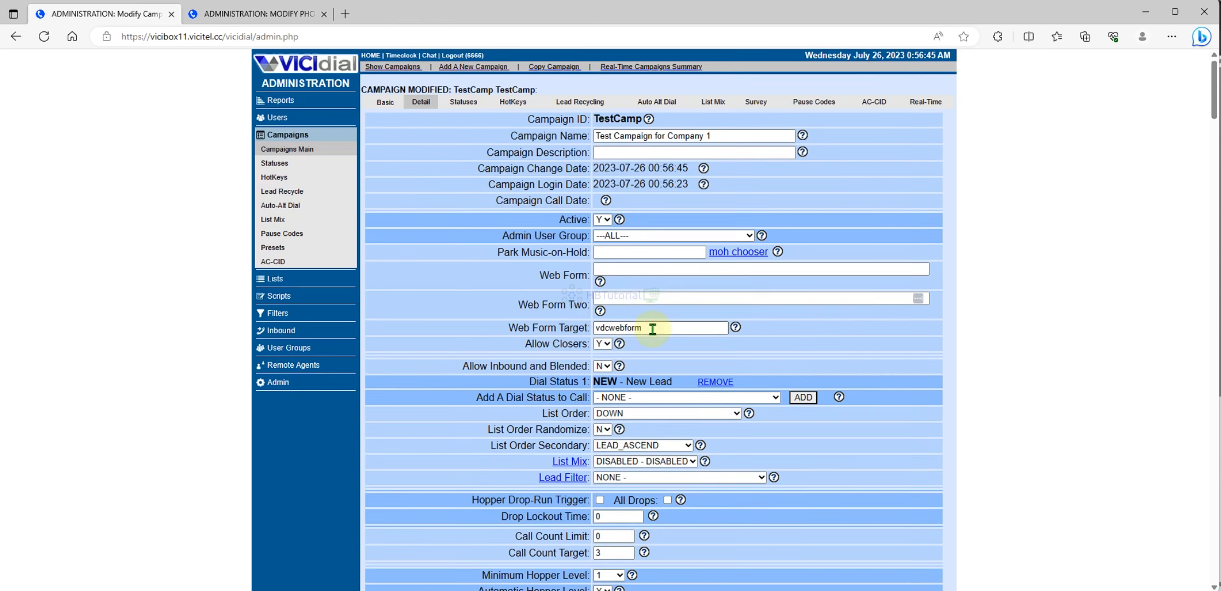
- Log agent6000 out, refresh the campaign list, and log back into TestCamp
mouse_move(640, 589)
click(687, 559)
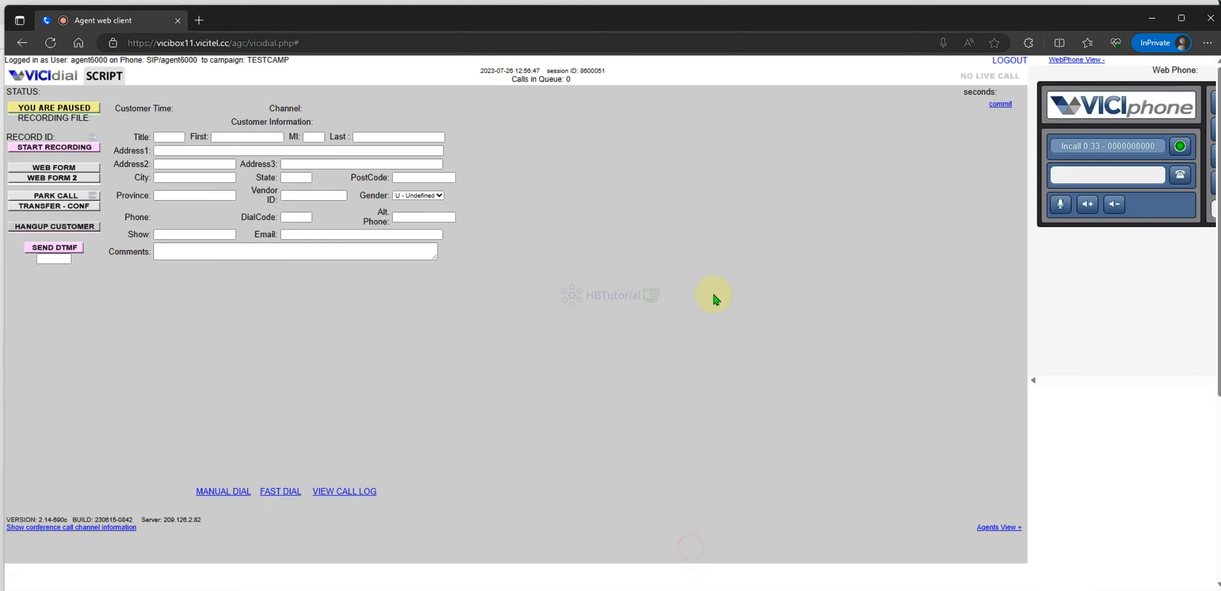
click(1015, 56)
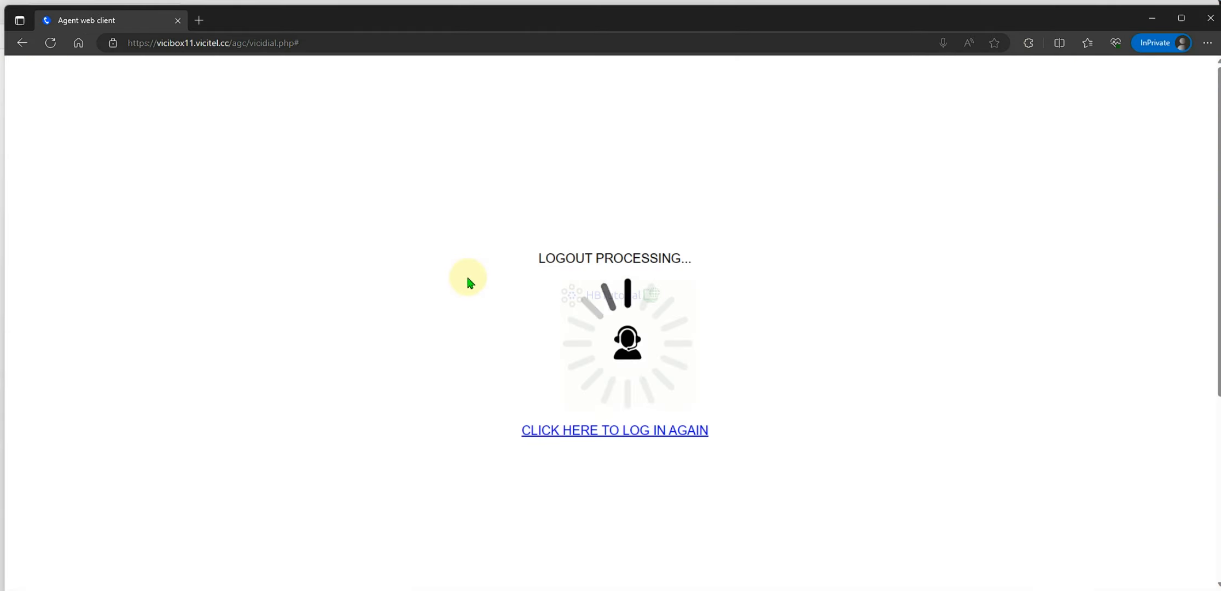
click(611, 432)
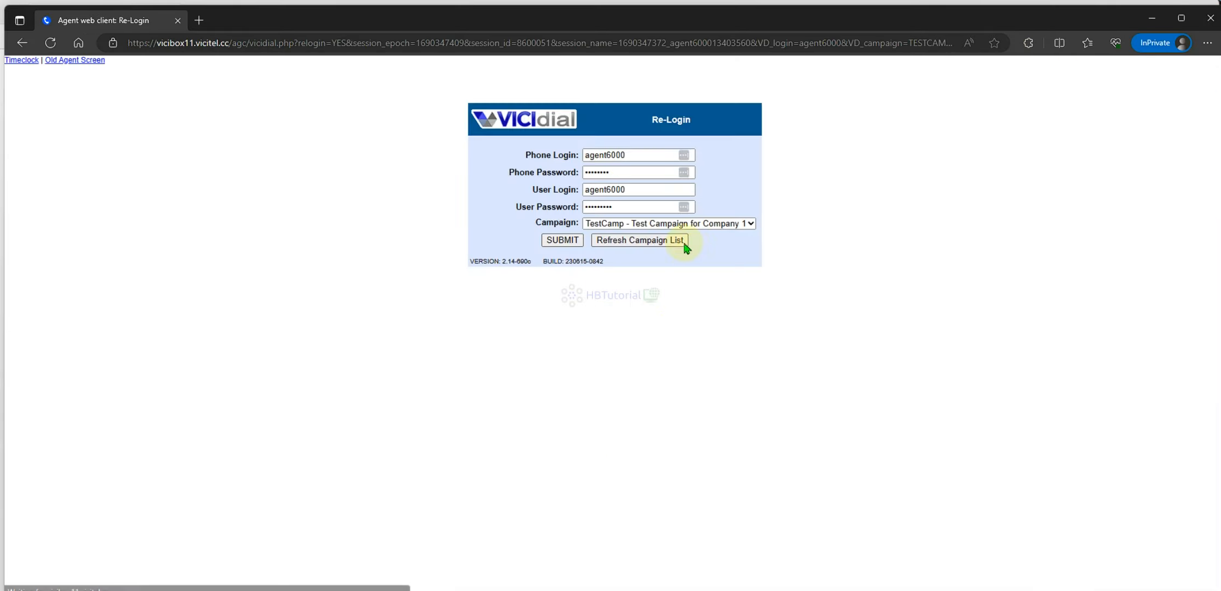
click(659, 241)
click(665, 225)
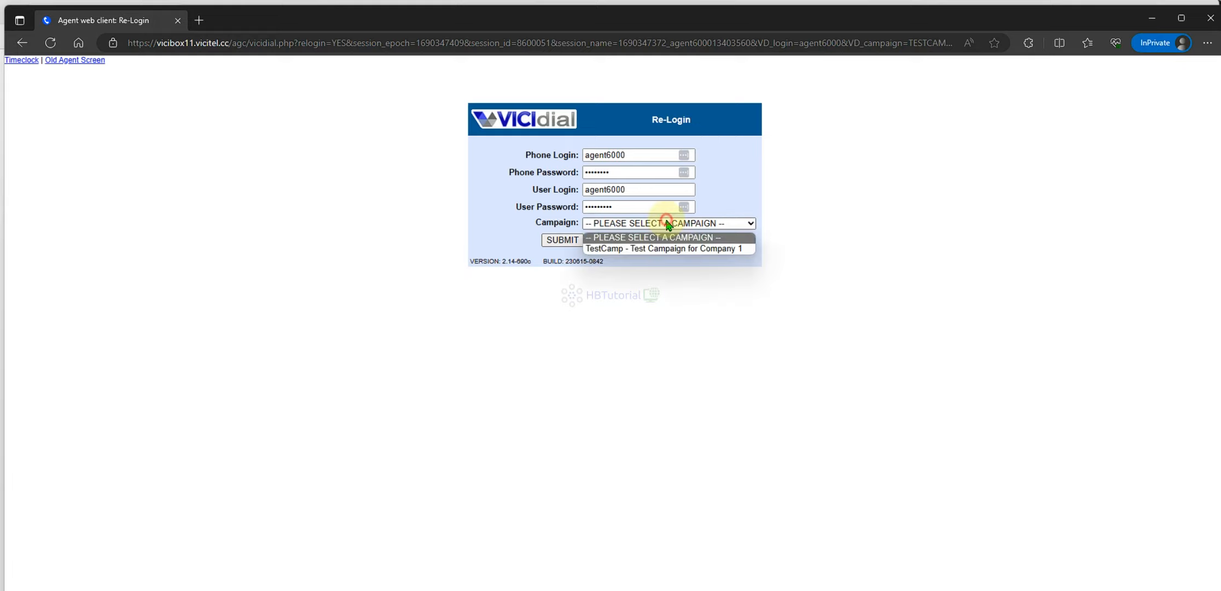
click(650, 245)
click(561, 240)
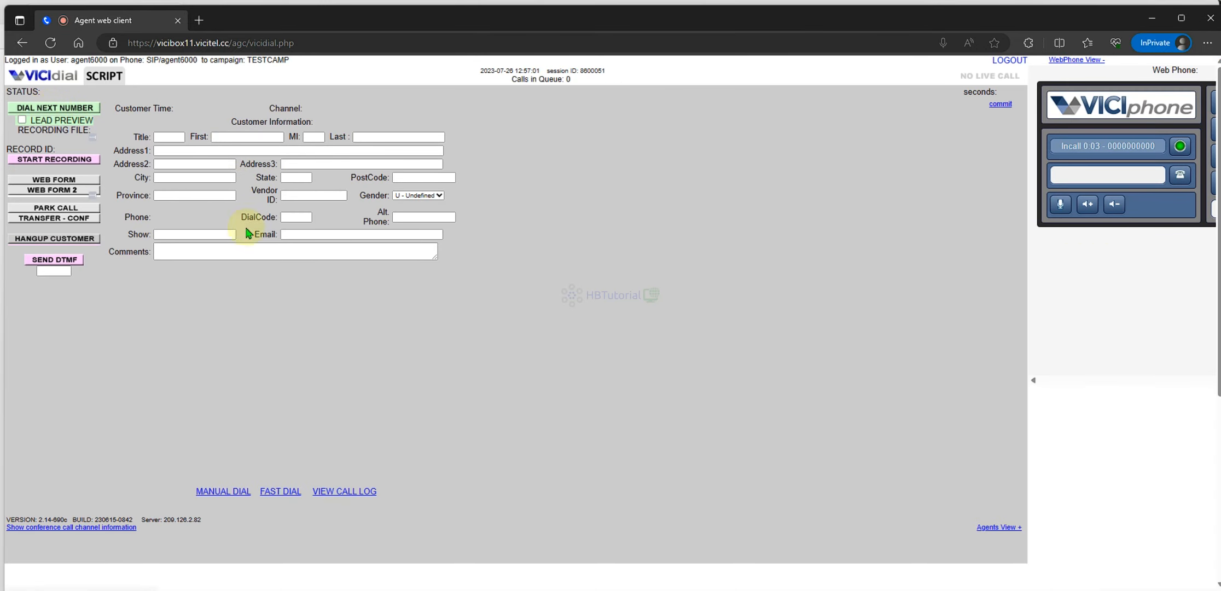
- Dial the next lead, then bring up the Asterisk console in Solar-PuTTY
click(82, 108)
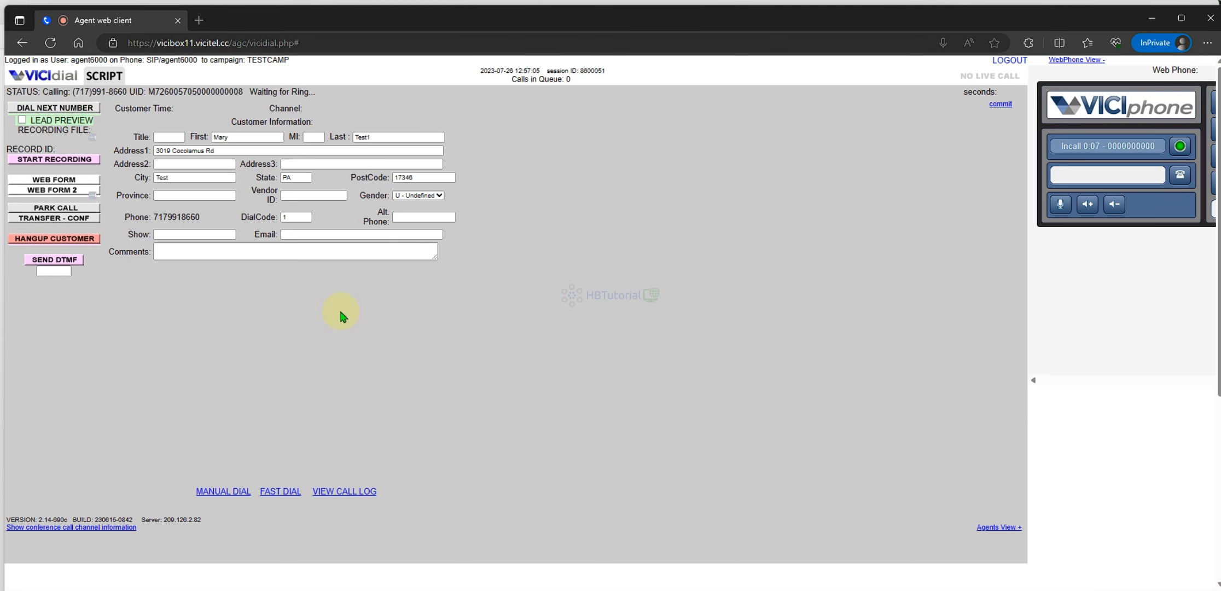
click(659, 544)
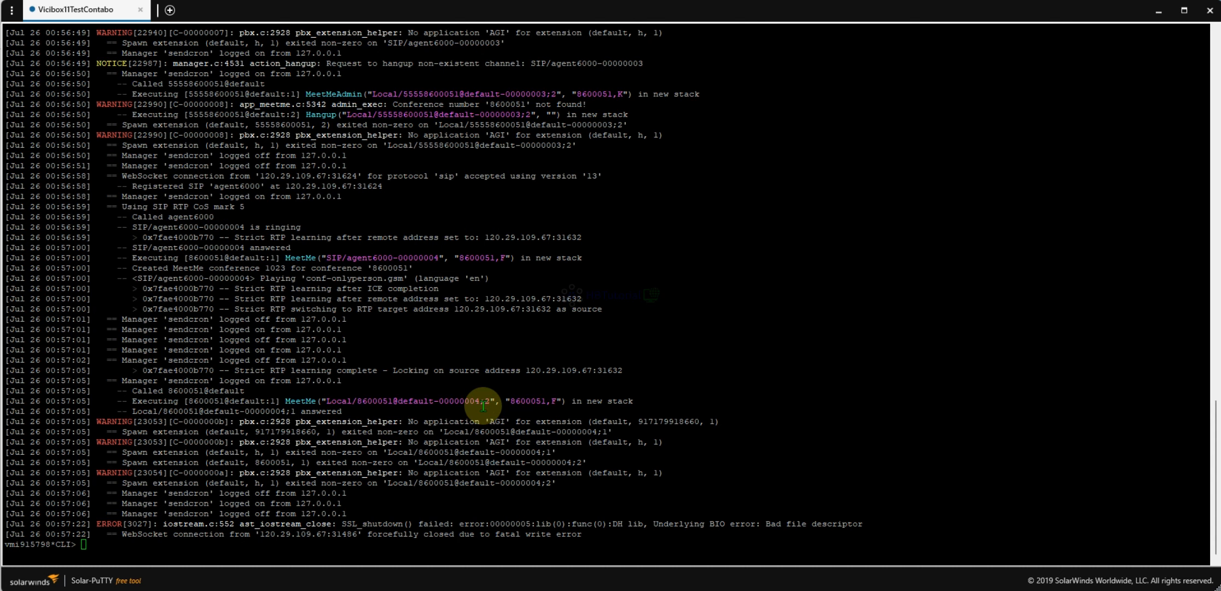
scroll(483, 405, up, 15)
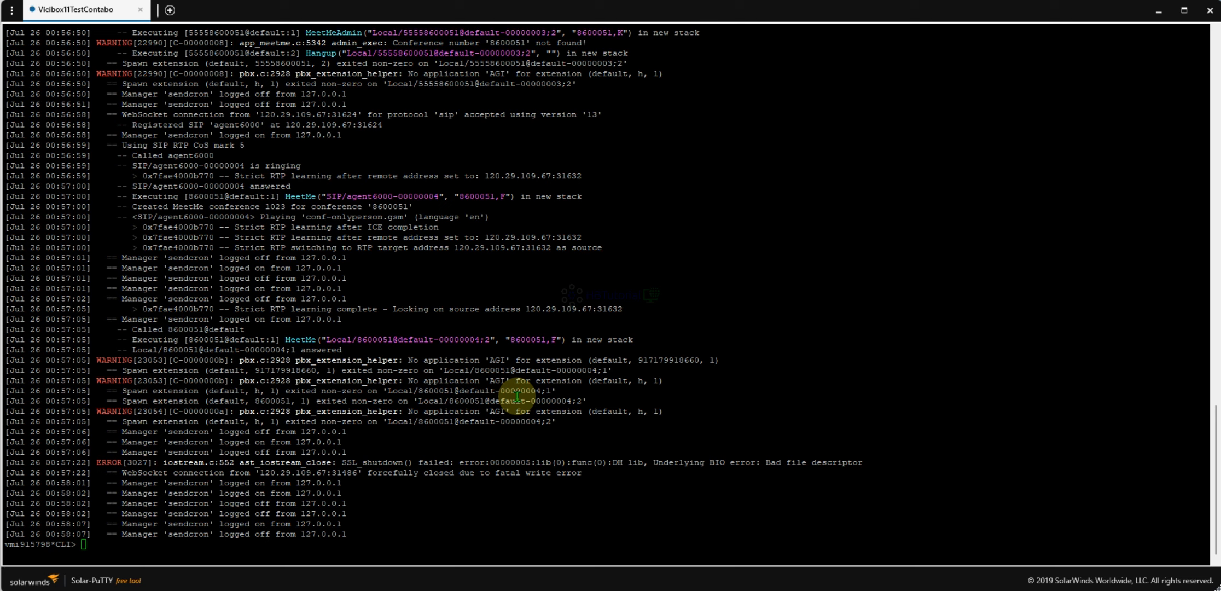
click(441, 390)
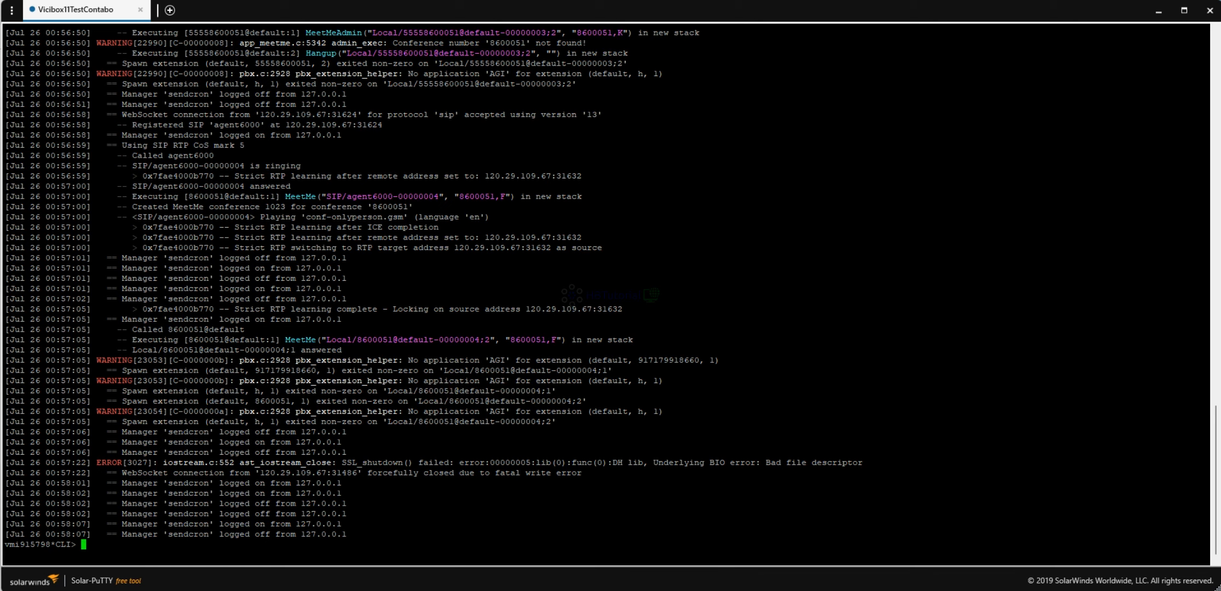
mouse_move(639, 590)
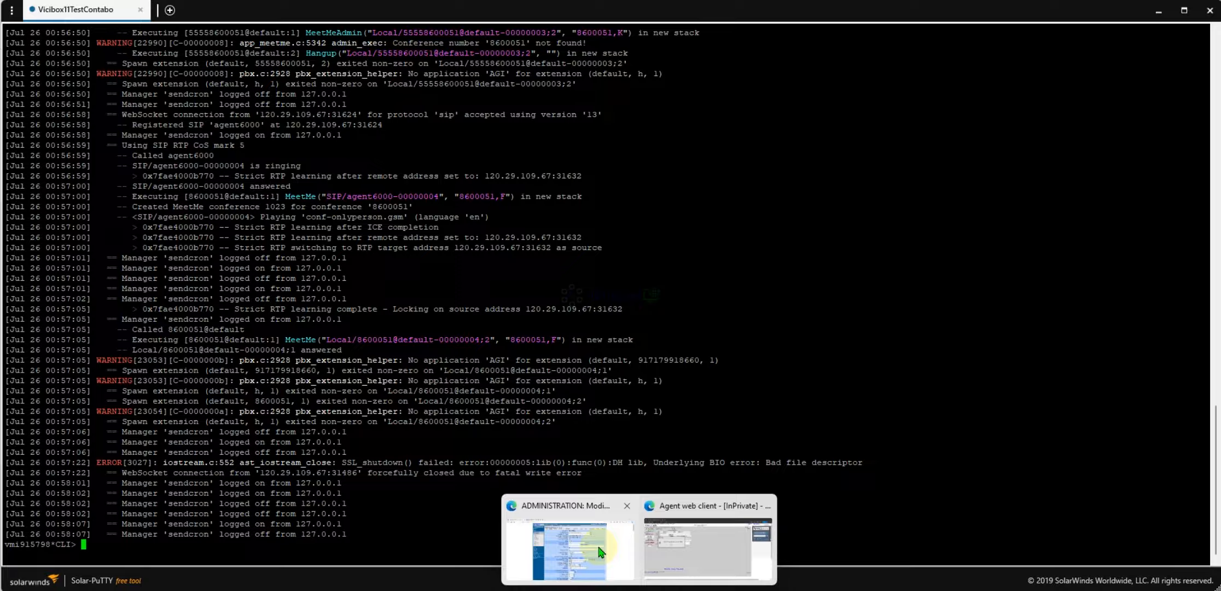
- Copy the Dial Prefix 9 into TestCamp's Manual Dial Prefix field
mouse_move(601, 551)
mouse_move(680, 546)
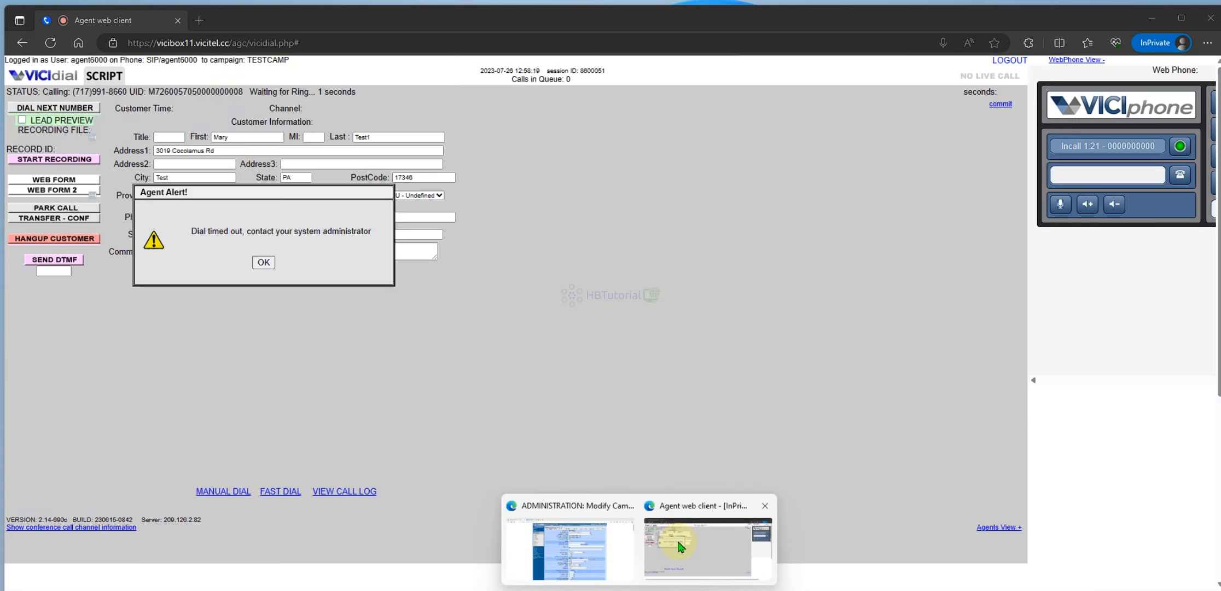
click(571, 548)
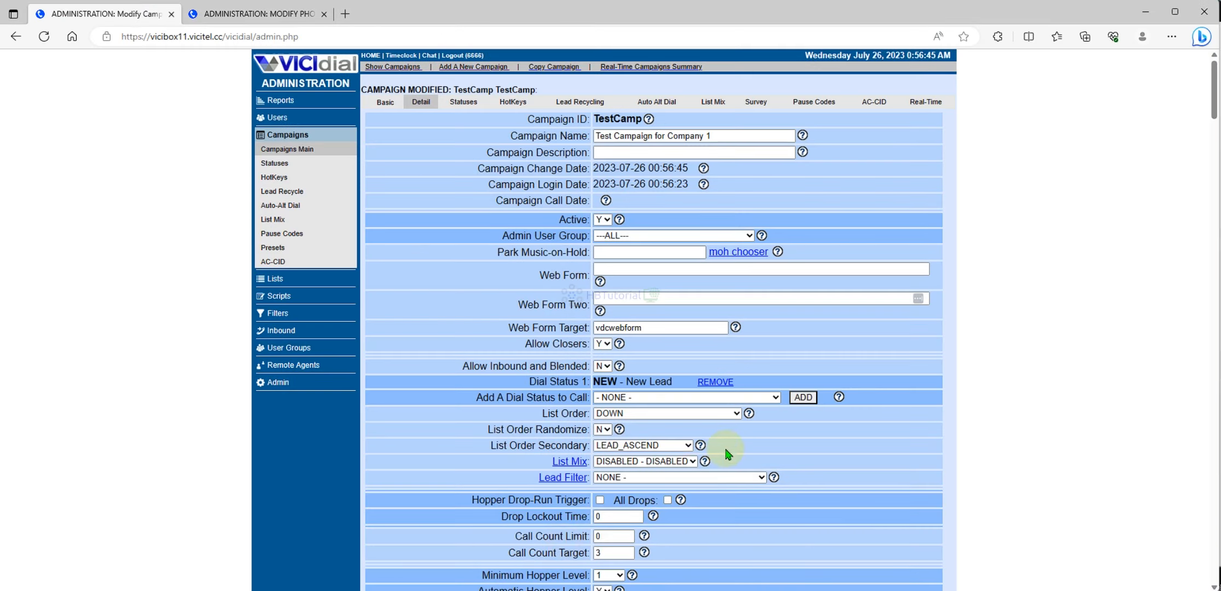
scroll(711, 444, down, 5)
scroll(711, 444, down, 10)
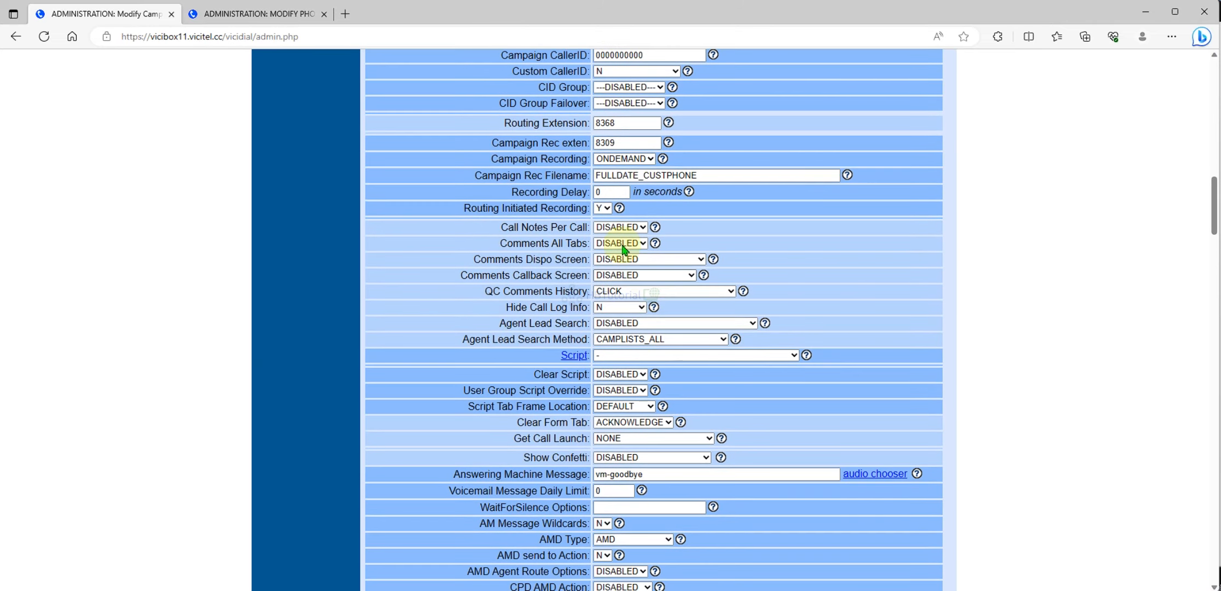
scroll(635, 225, up, 4)
click(632, 224)
double_click(643, 228)
key(ctrl+c)
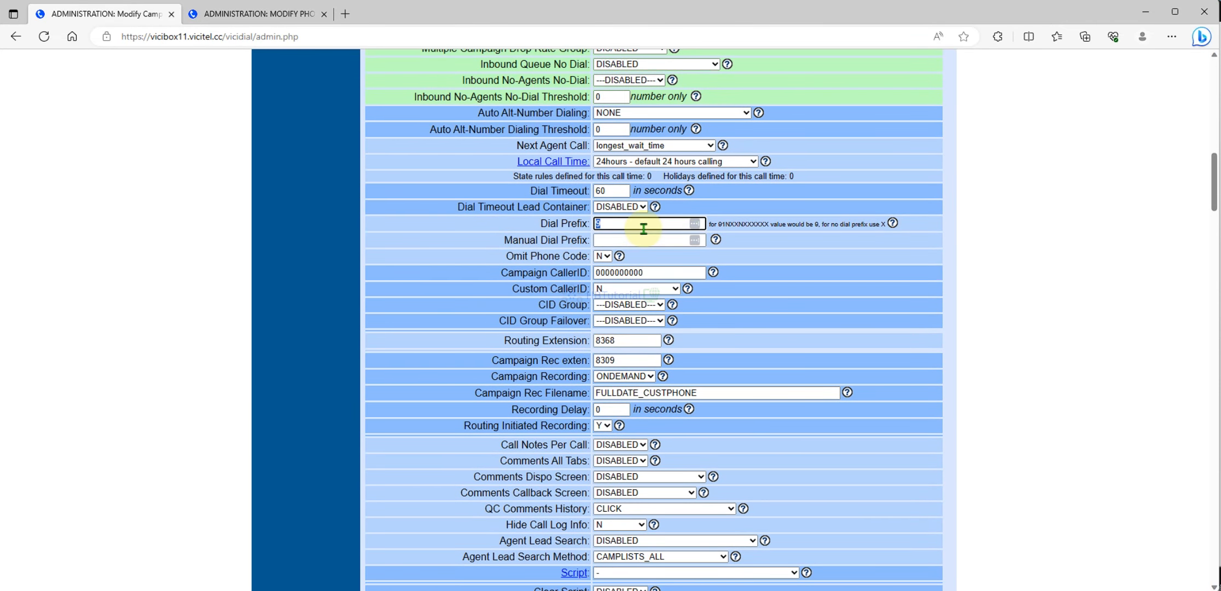
click(633, 240)
key(ctrl+v)
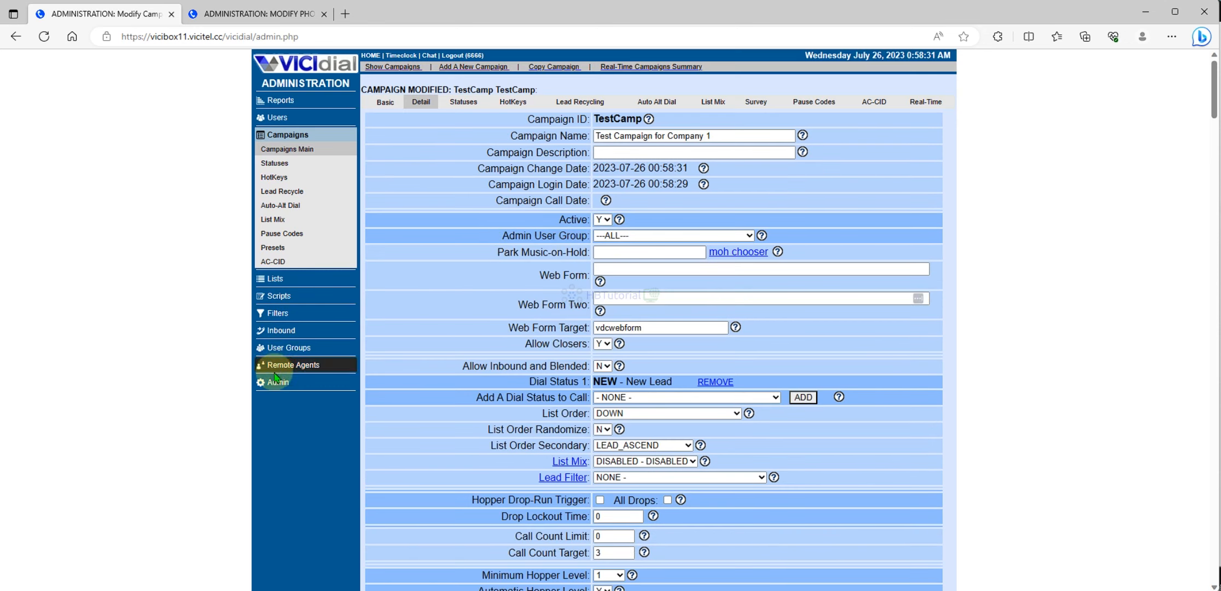
- Inspect the Dial line in the Telnyx carrier's Dialplan Entry
click(271, 383)
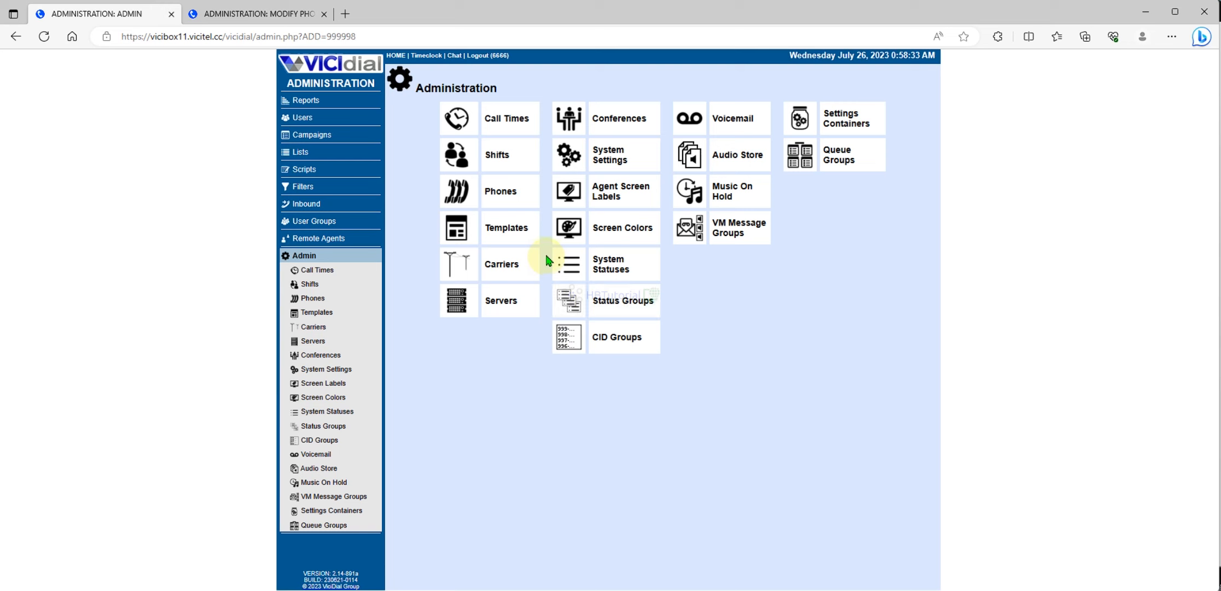
click(506, 264)
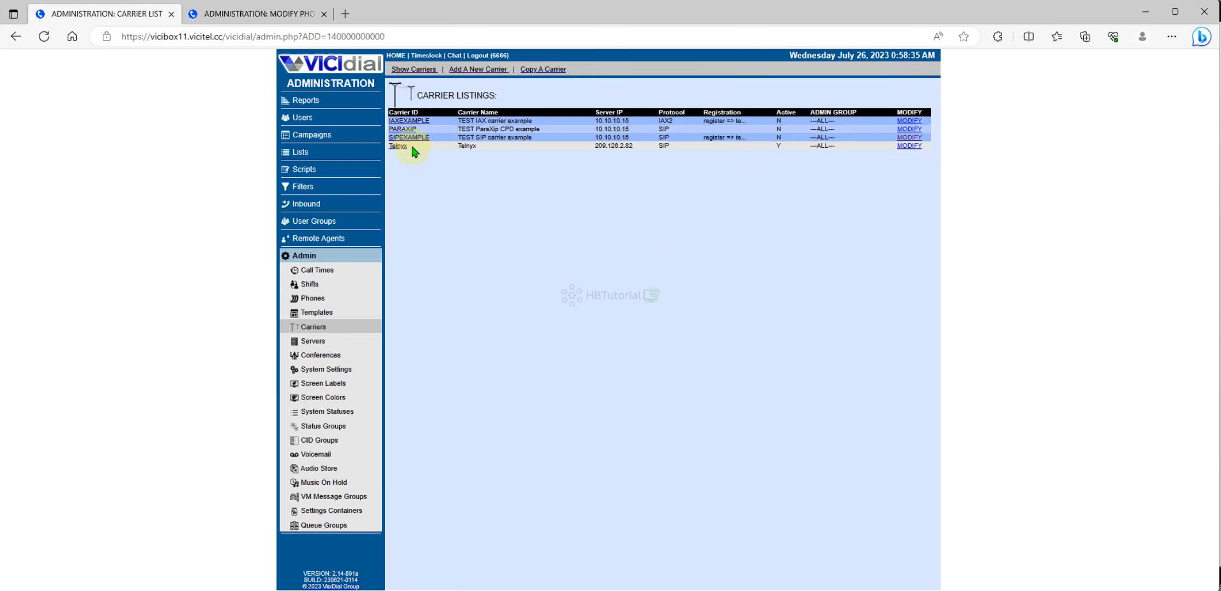
click(400, 145)
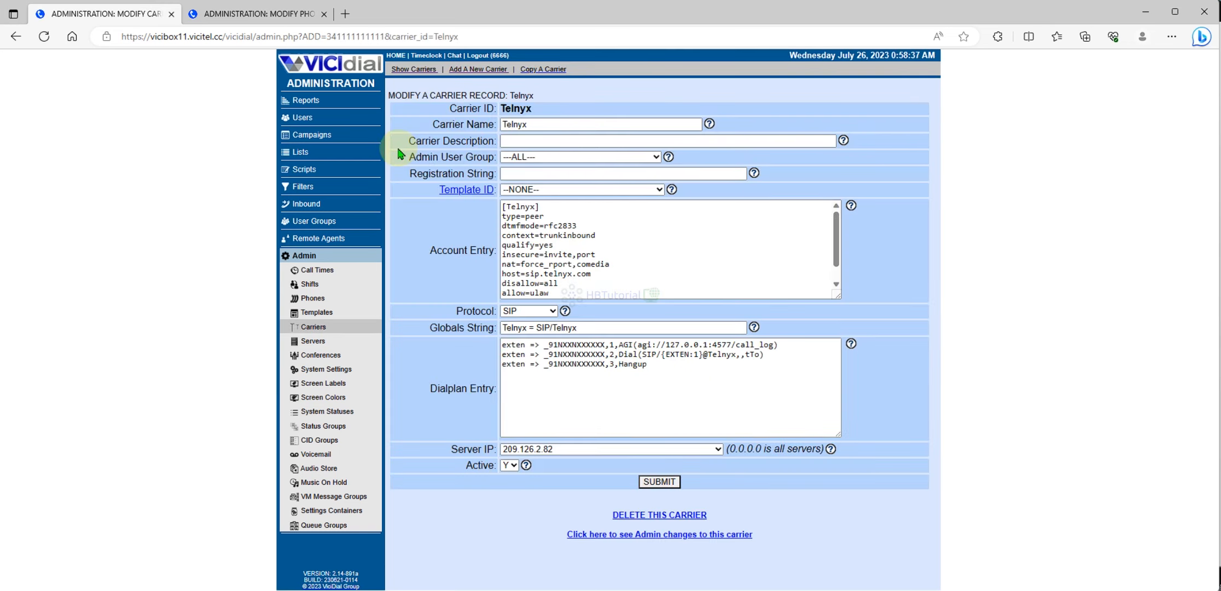
click(643, 372)
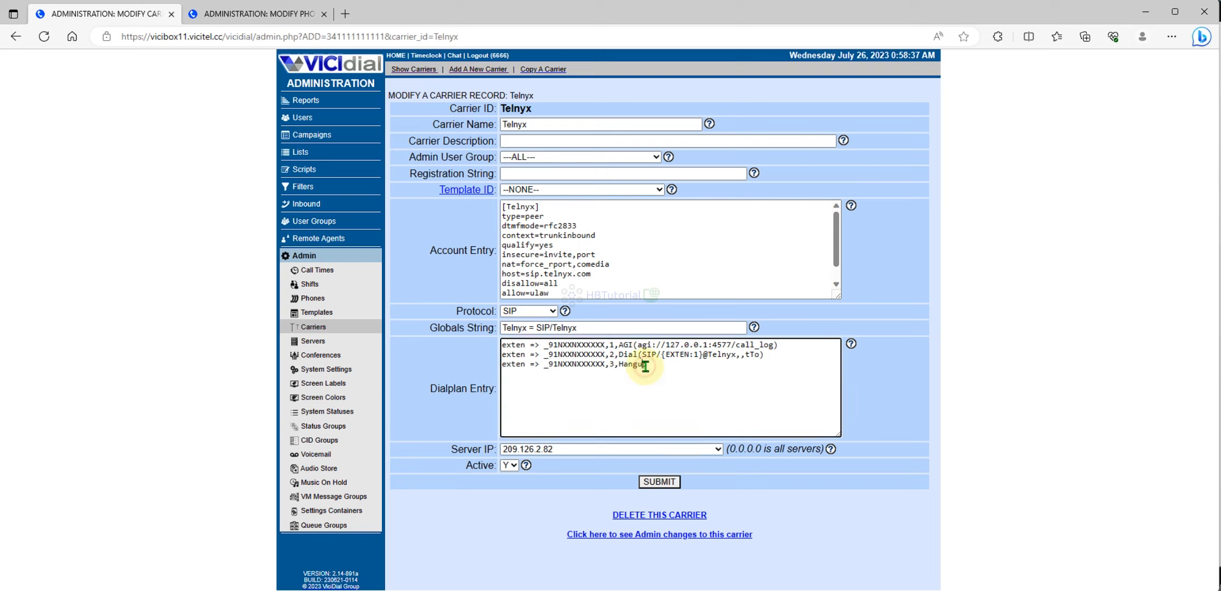
click(761, 356)
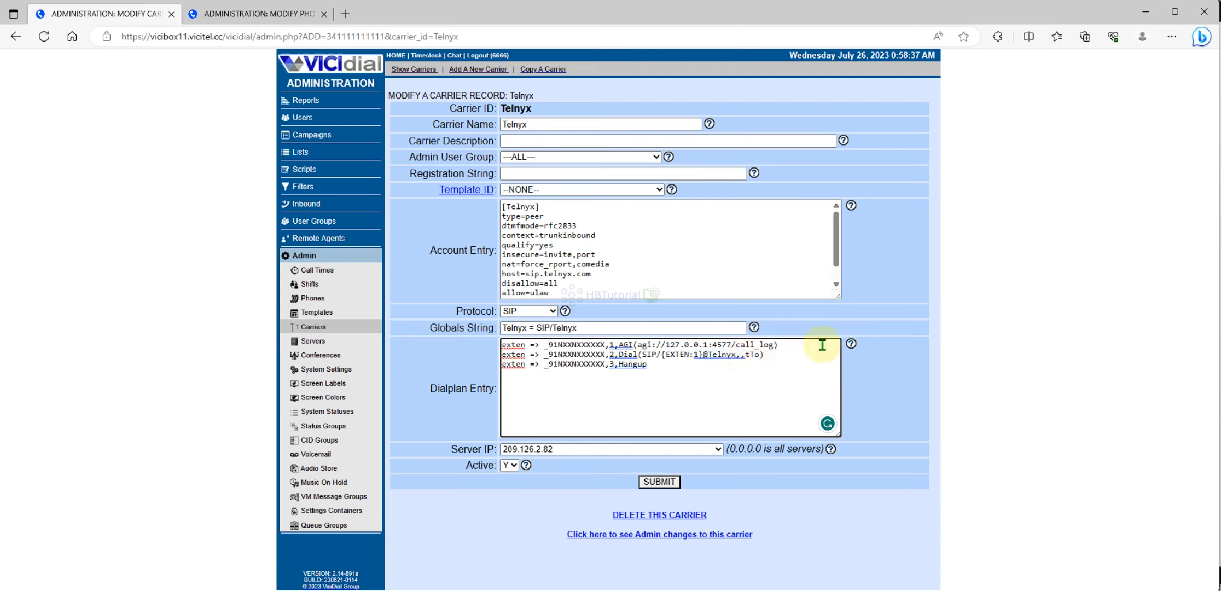
- Open the server reports page from the phone record tab, then return to the Asterisk console
click(254, 14)
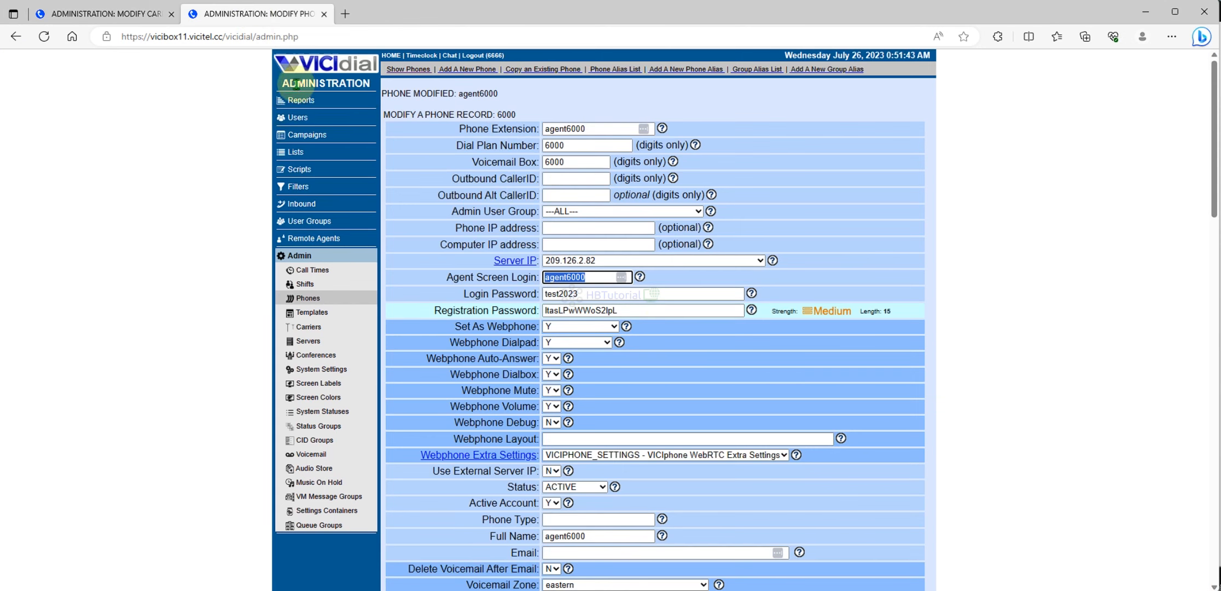
click(290, 100)
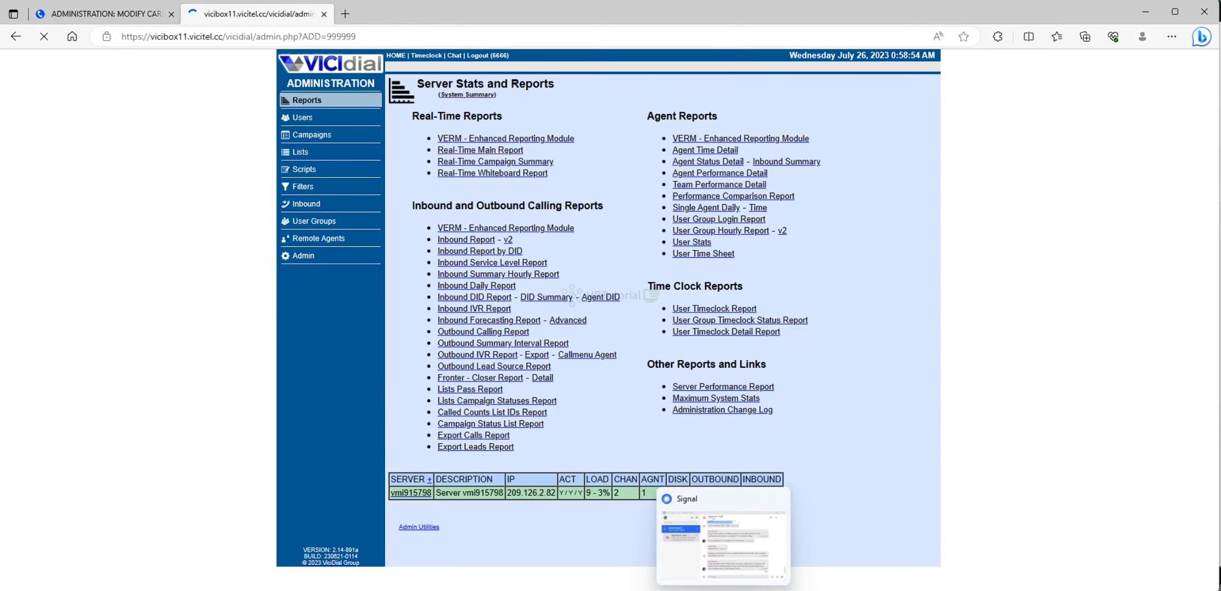
click(605, 553)
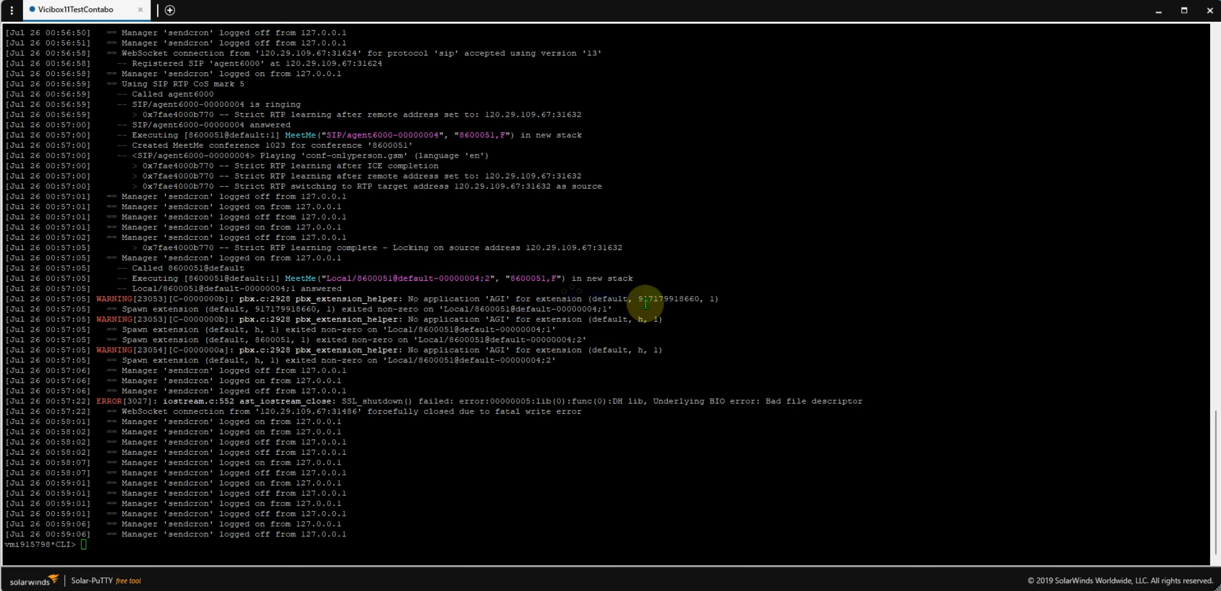
scroll(556, 326, up, 20)
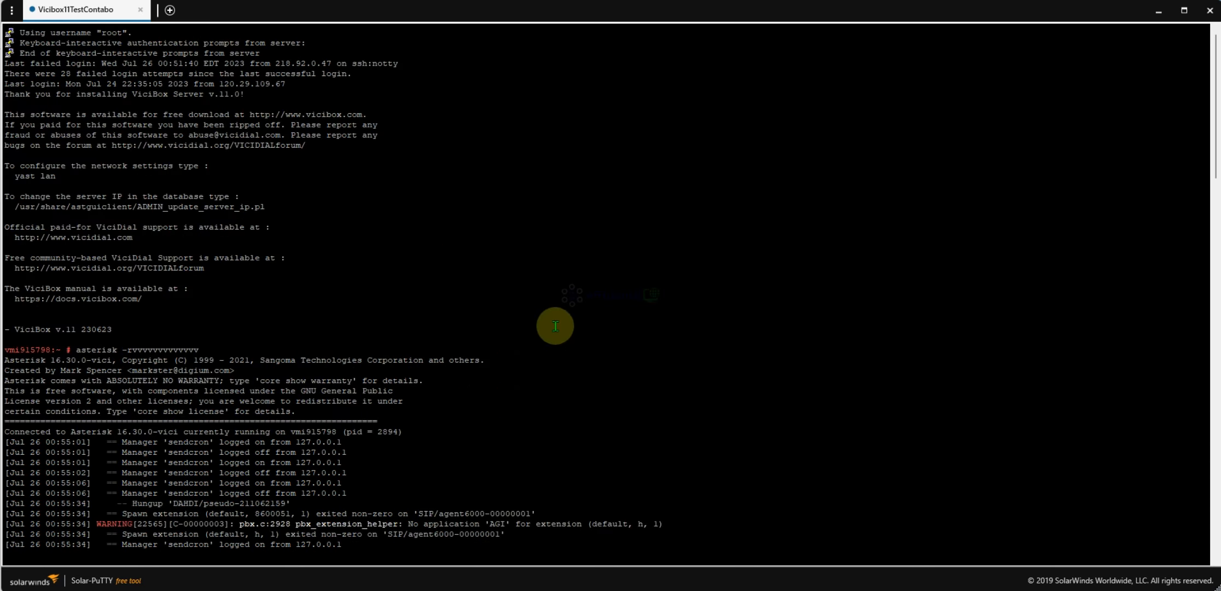
scroll(557, 323, down, 20)
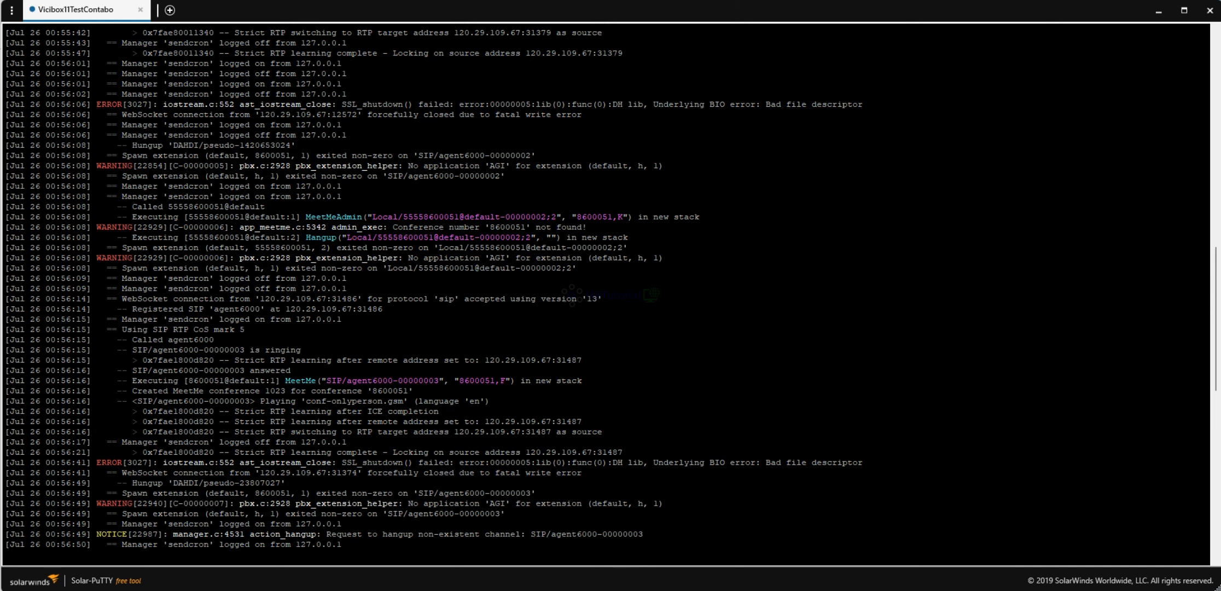
mouse_move(611, 590)
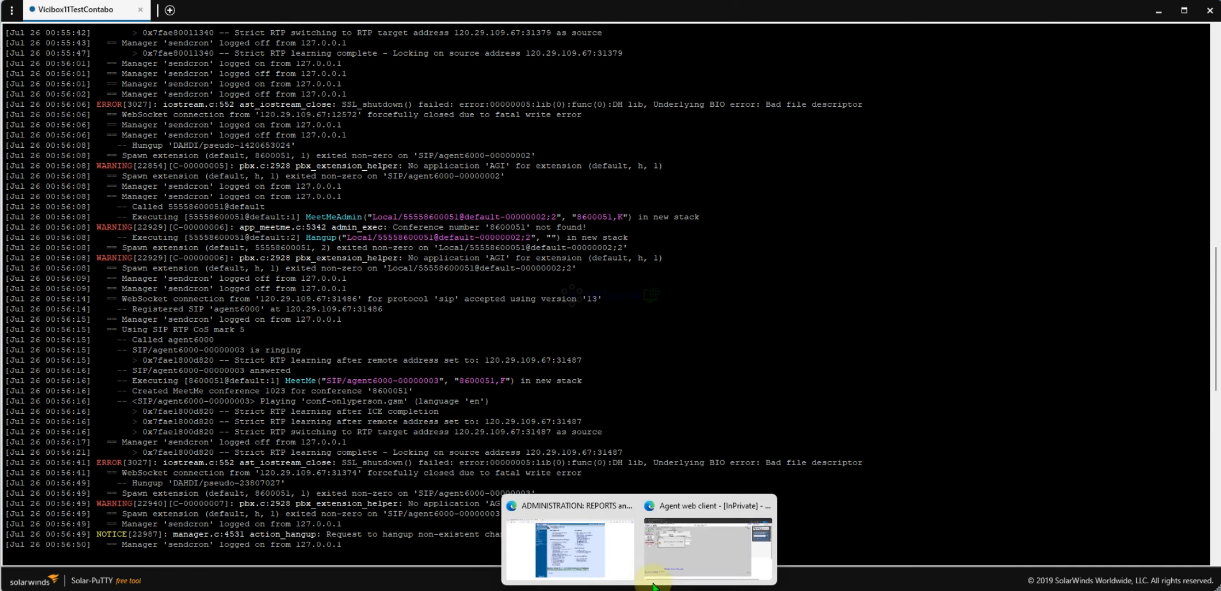
click(690, 542)
- Dismiss the timeout alert, hang up, disposition N - No Answer, and dial the next lead
click(264, 262)
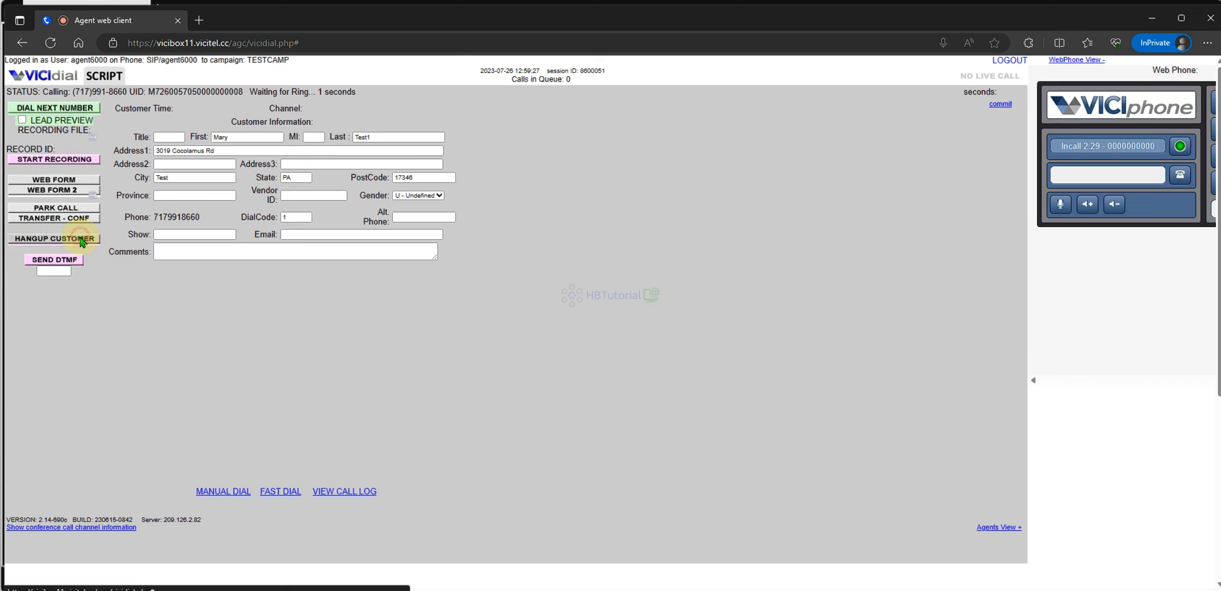
click(77, 239)
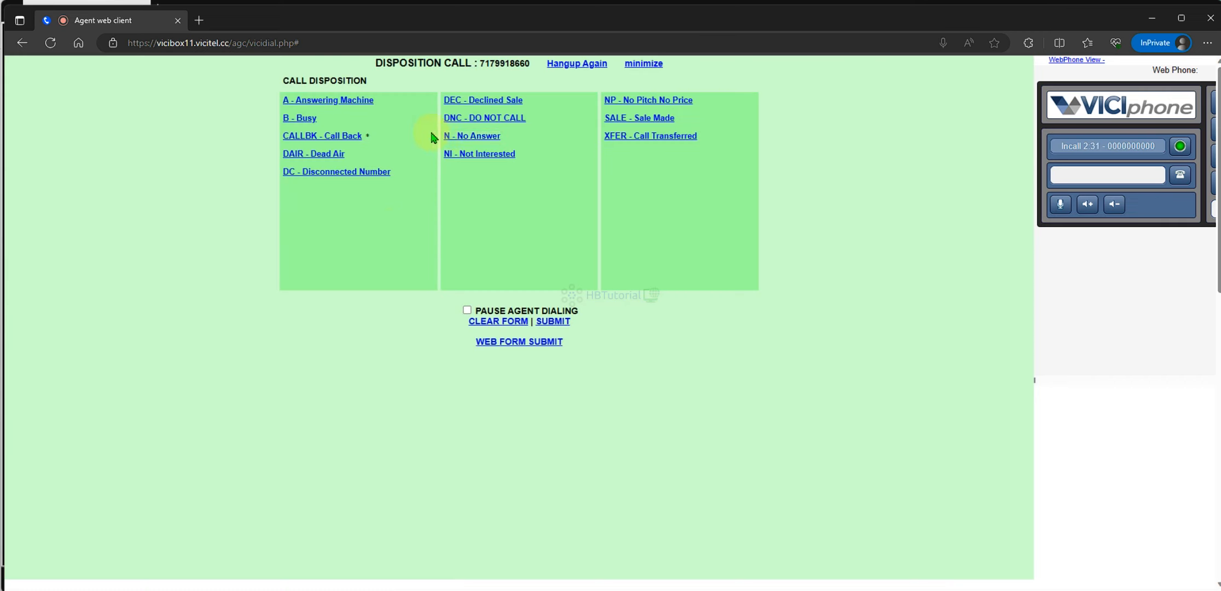
double_click(463, 136)
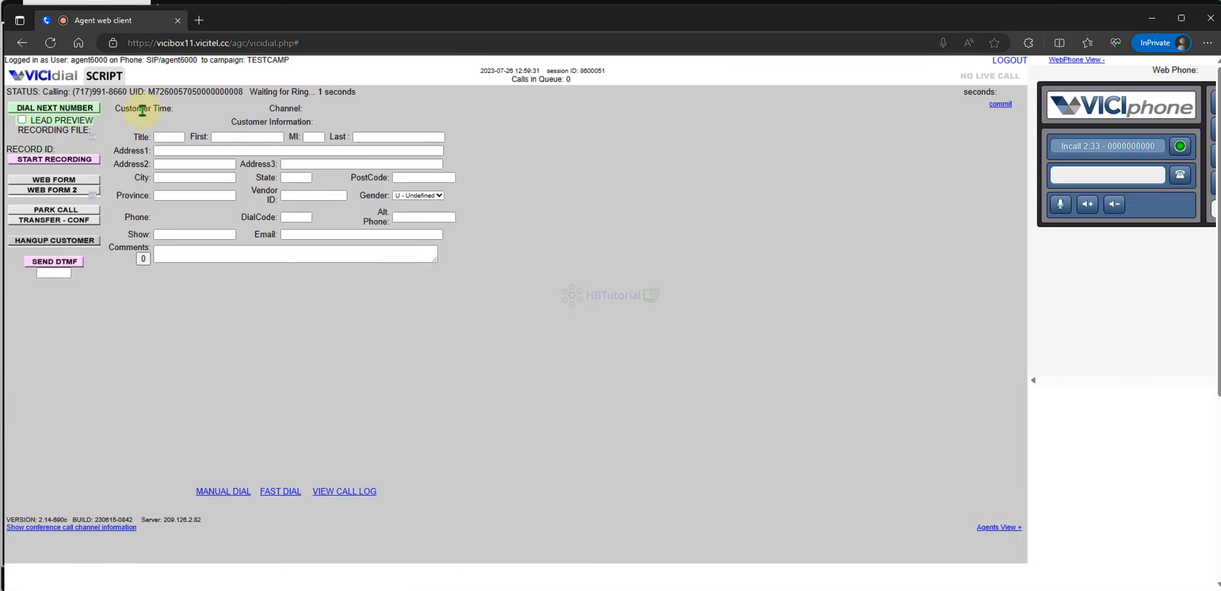
click(91, 108)
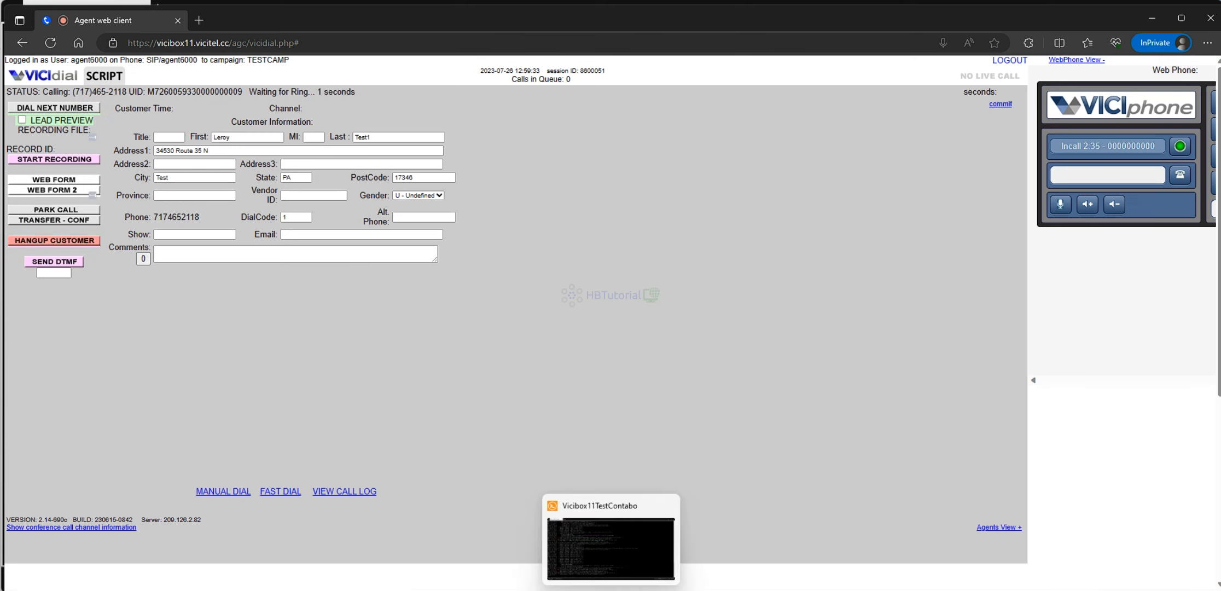
click(610, 542)
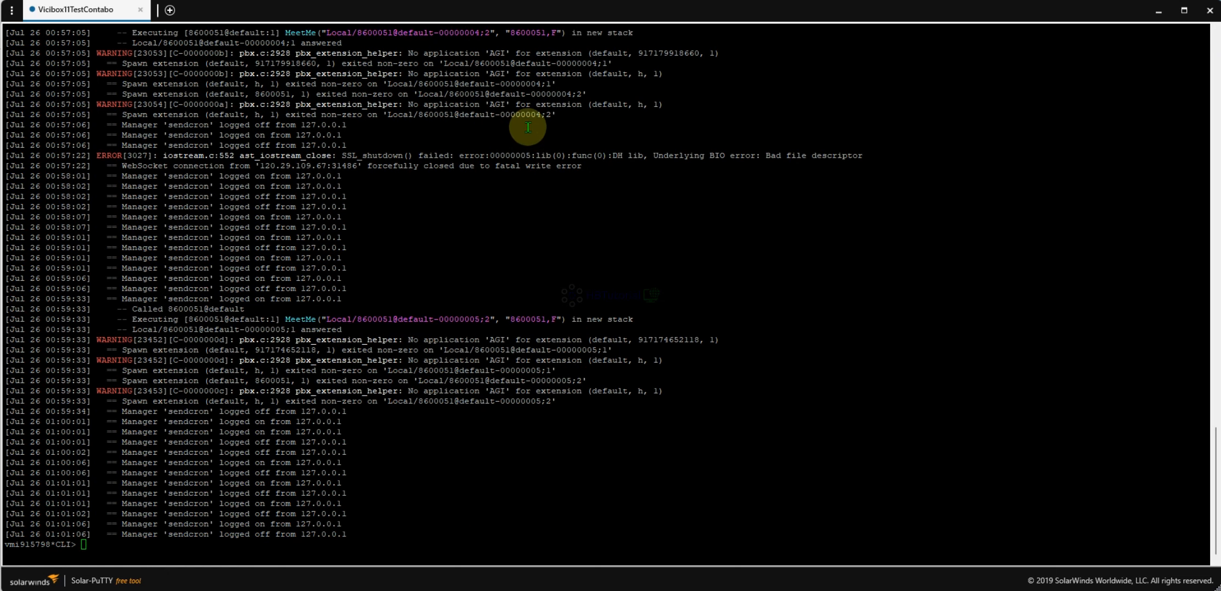
- Clear the No application 'AGI' warning text and exit the Asterisk console to the root shell
click(585, 339)
drag(584, 339, 408, 339)
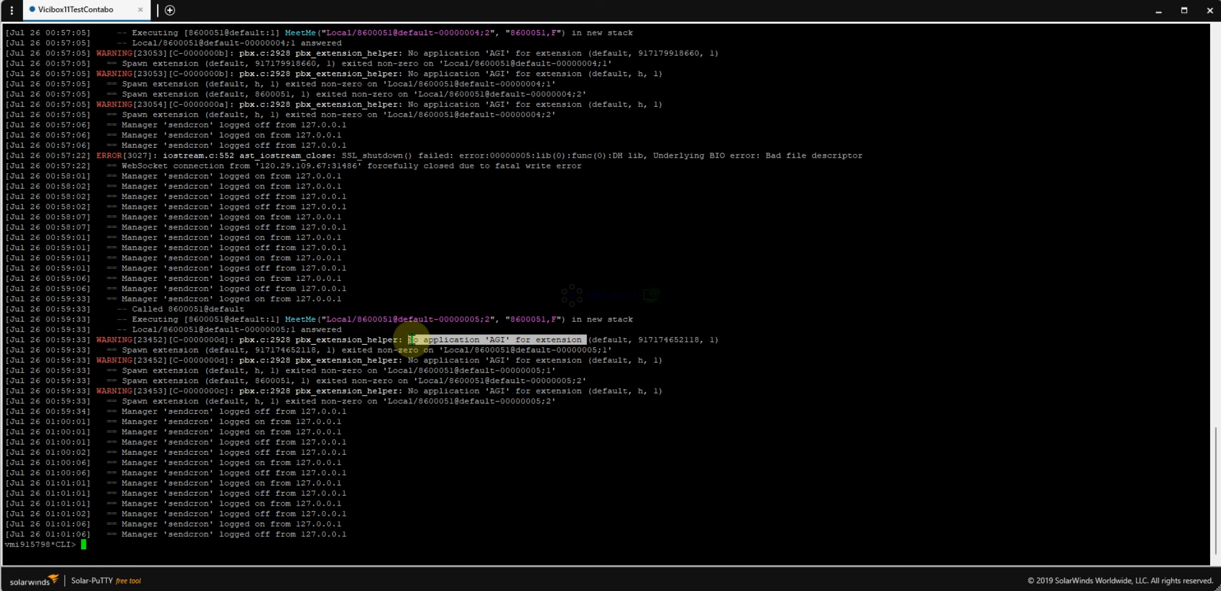
click(440, 413)
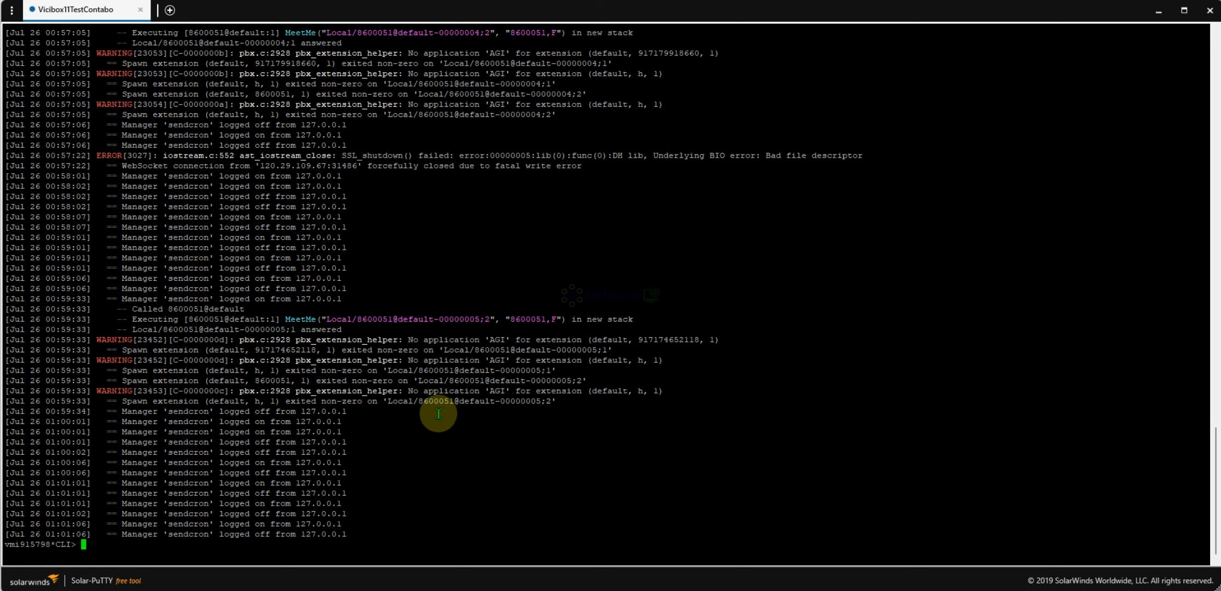
text(exit)
key(Return)
- Open /etc/asterisk/modules.conf in nano, using Tab completion for the path
text(nano /)
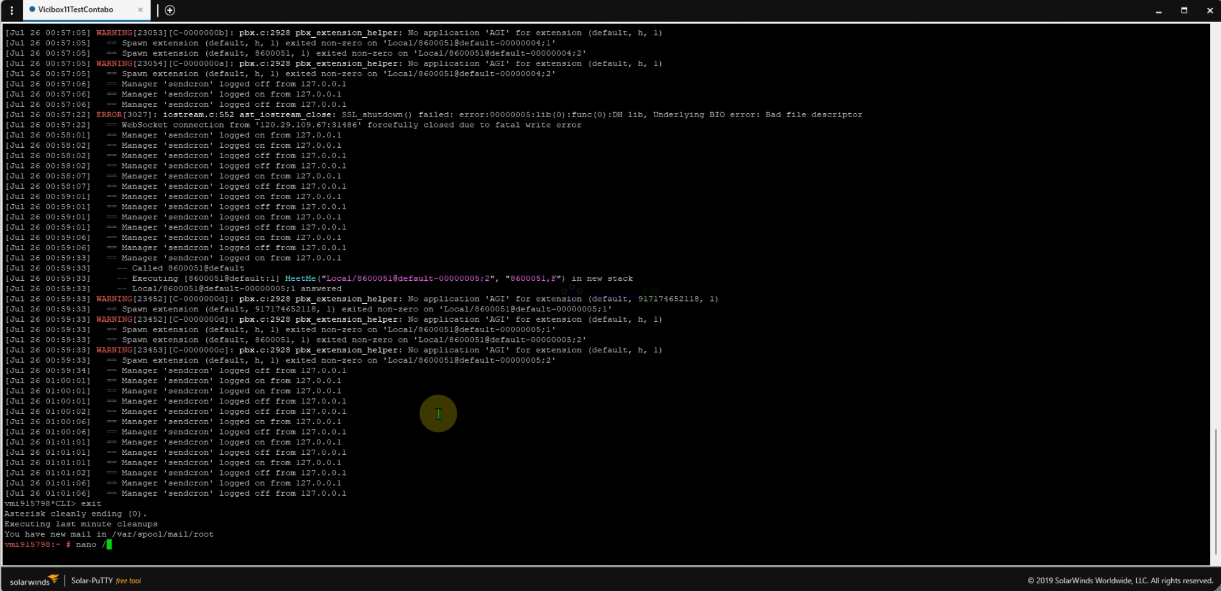
text(etc/mo)
key(BackSpace)
key(BackSpace)
text(asterisk/m)
key(Tab)
text(mod)
key(Tab)
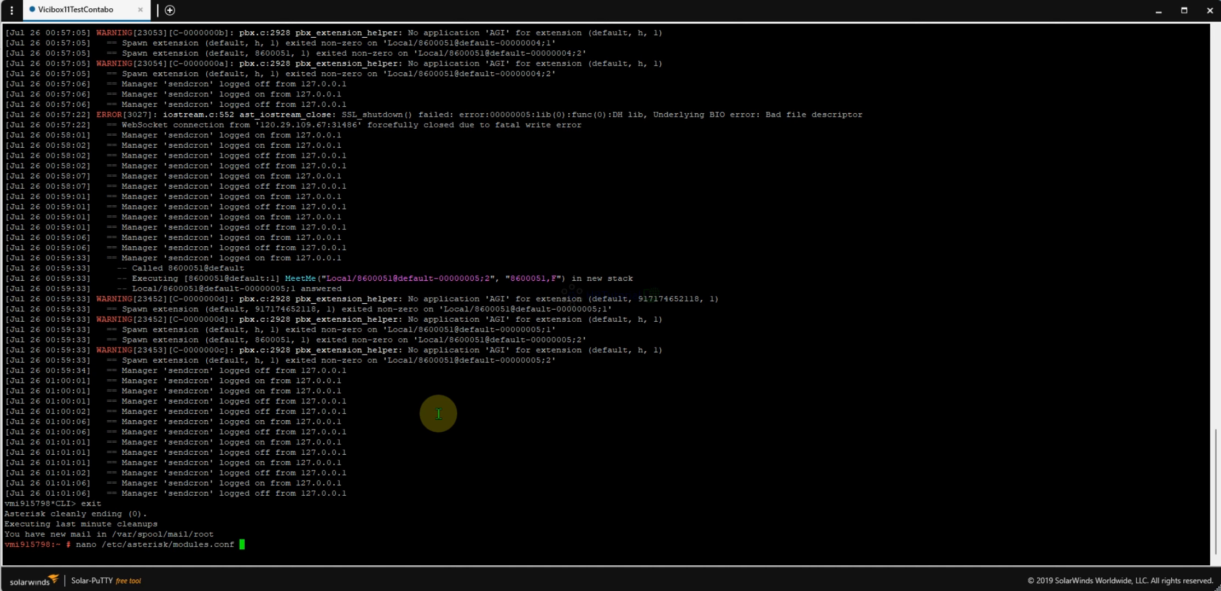
key(Return)
key(Down)
key(Down)
key(Down)
key(Down)
key(Down)
key(Down)
key(Down)
key(Down)
key(Down)
key(Down)
key(Down)
key(Down)
key(Down)
key(Down)
key(Down)
key(Down)
key(Down)
key(Down)
key(Down)
key(Down)
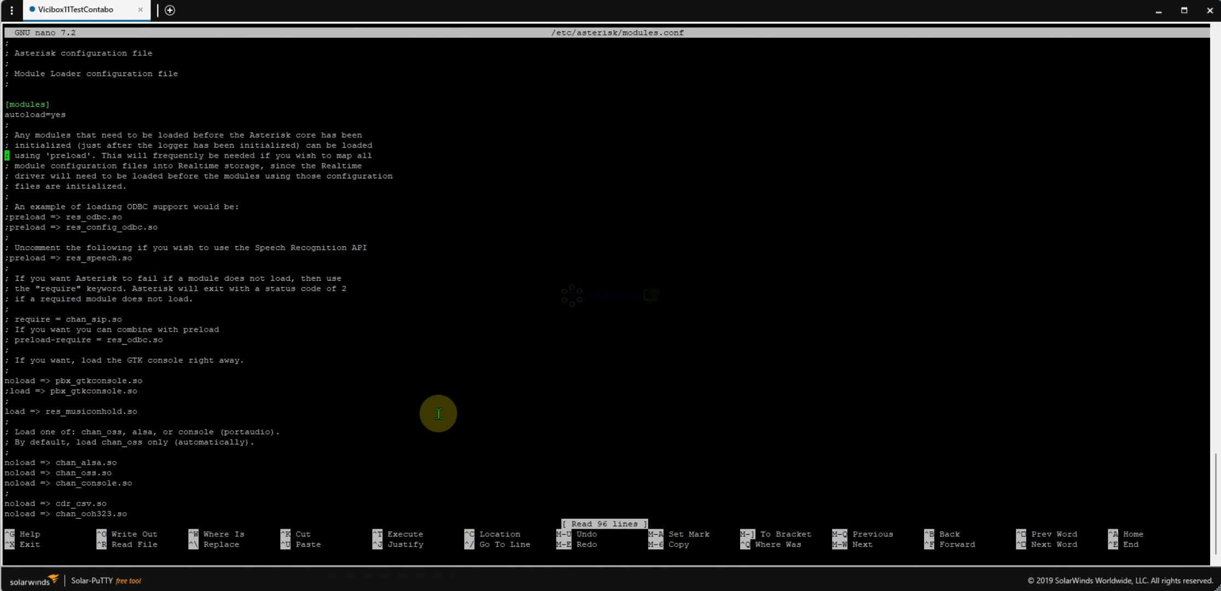
- Scroll modules.conf to the noload => res_speech.so line, then exit nano without saving
key(Down)
key(Down)
key(Down)
key(Down)
key(Down)
key(Down)
key(Down)
key(Down)
key(Down)
key(Down)
key(Down)
key(Down)
key(Down)
key(Down)
key(Down)
key(Down)
key(Down)
key(Down)
key(Down)
key(Down)
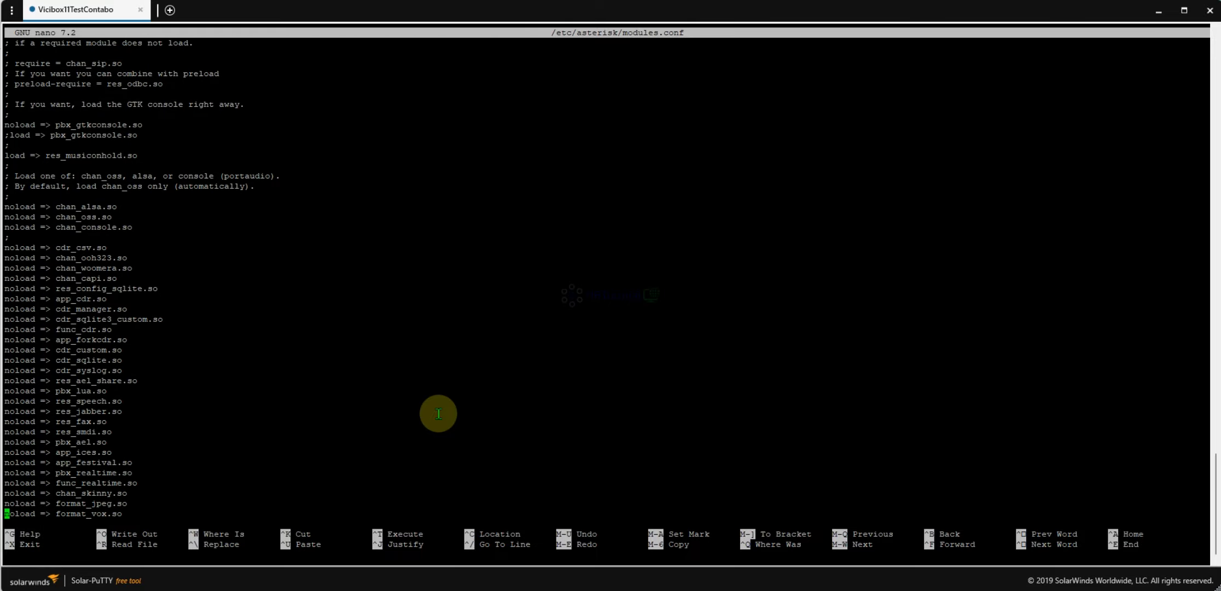
key(Down)
key(Down)
key(Down)
key(Down)
key(Down)
key(Down)
key(Down)
key(Down)
key(Down)
key(Down)
key(Down)
key(Down)
key(Down)
key(Down)
key(Down)
key(Down)
key(Down)
key(Down)
key(Down)
key(Down)
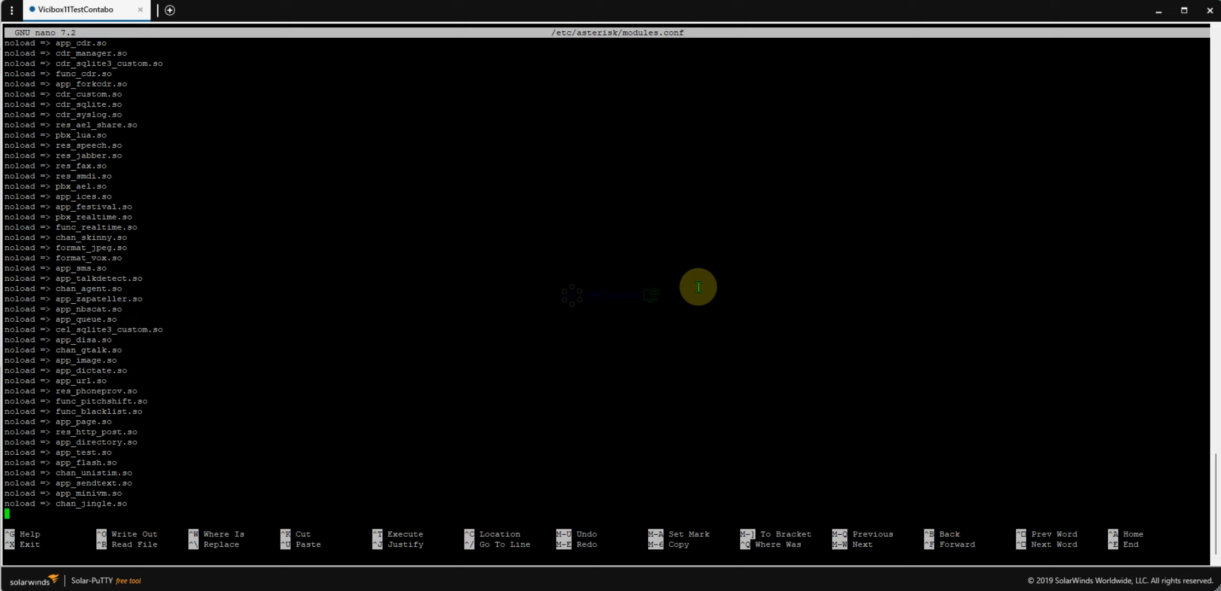
key(Up)
key(Up)
key(Up)
key(Up)
key(Up)
key(Up)
key(Up)
key(Up)
key(Up)
key(Up)
key(Up)
key(Up)
key(Up)
key(Up)
key(Up)
key(Up)
key(Up)
key(Up)
key(Up)
key(Up)
key(Up)
key(Up)
key(Up)
key(Up)
key(Up)
key(Up)
key(Up)
key(Up)
key(Up)
key(Up)
key(Up)
key(Up)
key(Up)
key(Up)
key(Up)
key(Up)
key(Up)
key(Up)
key(Up)
key(Up)
key(Down)
key(Down)
key(Down)
key(Down)
key(Down)
key(Down)
key(Down)
key(Down)
key(Down)
key(Down)
key(Down)
key(Down)
key(Down)
key(Down)
key(Down)
key(Down)
key(Down)
key(Down)
key(Down)
key(Down)
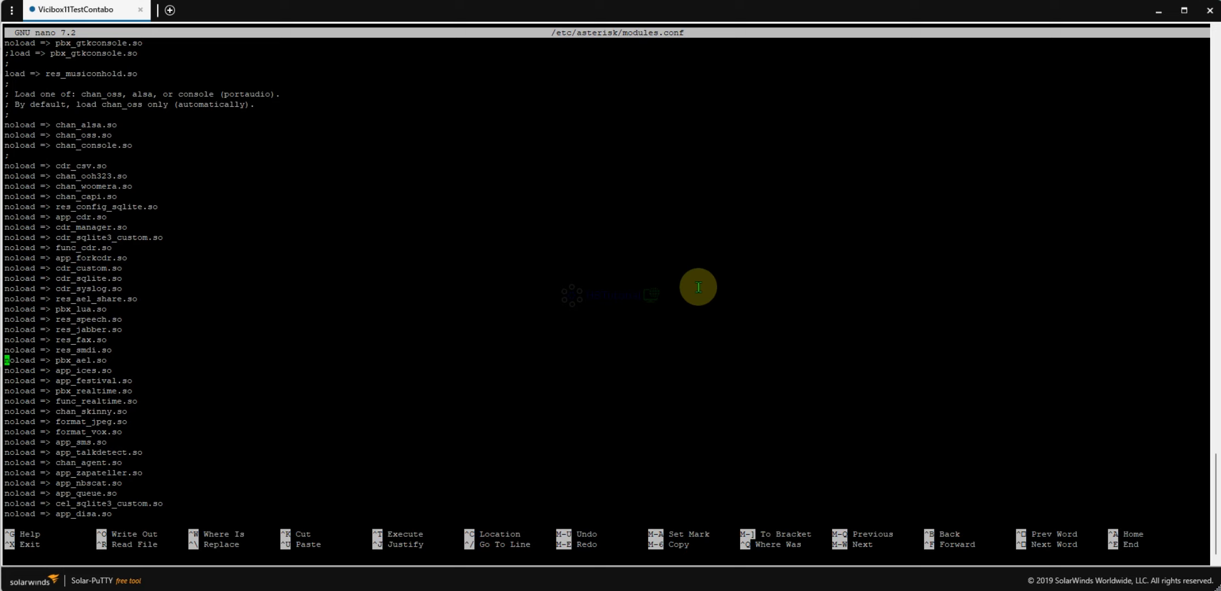
key(Up)
key(Up)
key(Up)
key(Up)
key(ctrl+x)
- Paste and run the sed command that comments out noload => res_speech.so in modules.conf
key(alt+Tab)
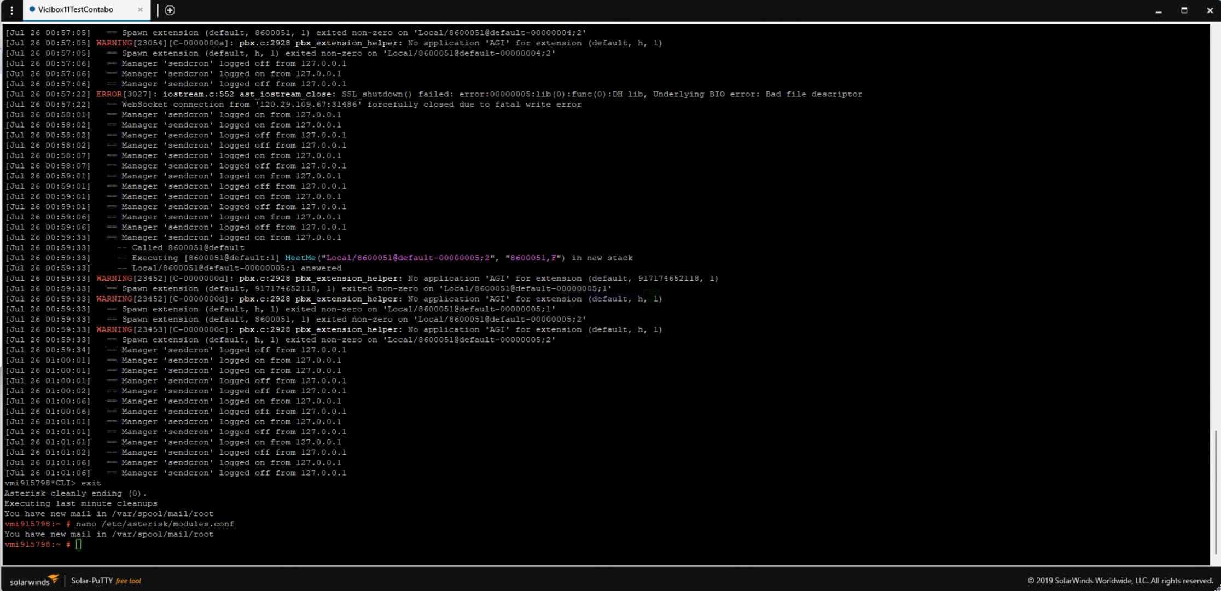
right_click(361, 389)
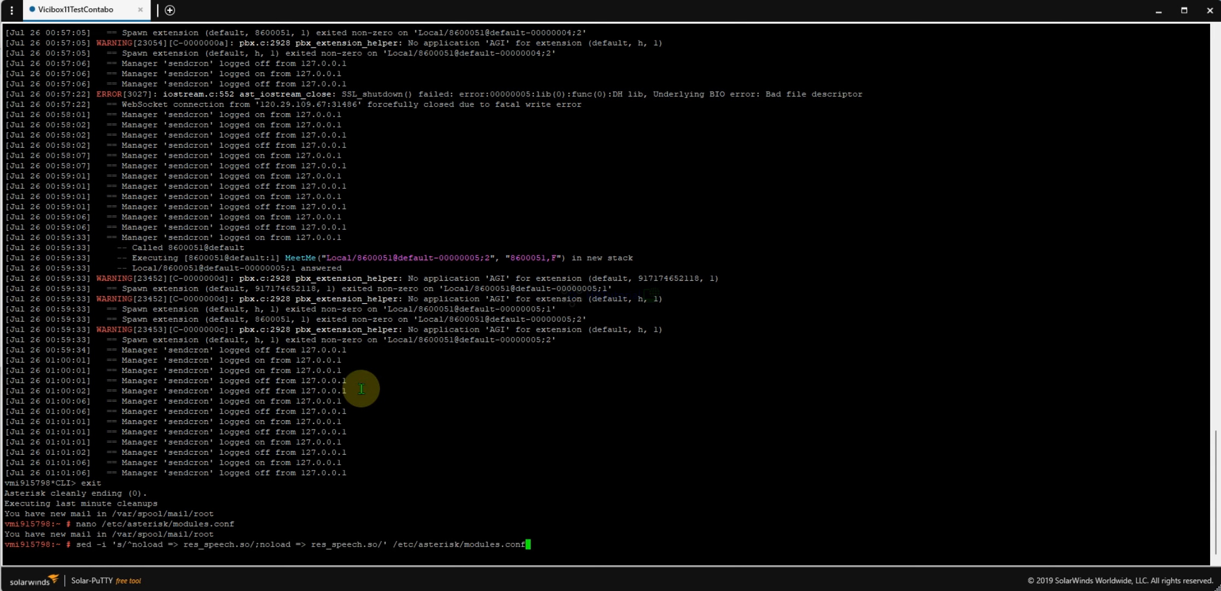
key(Return)
- Reconnect with asterisk -rvvvvvvvvvvvvv and reload the Asterisk configuration
text(asterisk -rvvvvvvvvvvvvv)
key(Return)
text(reload)
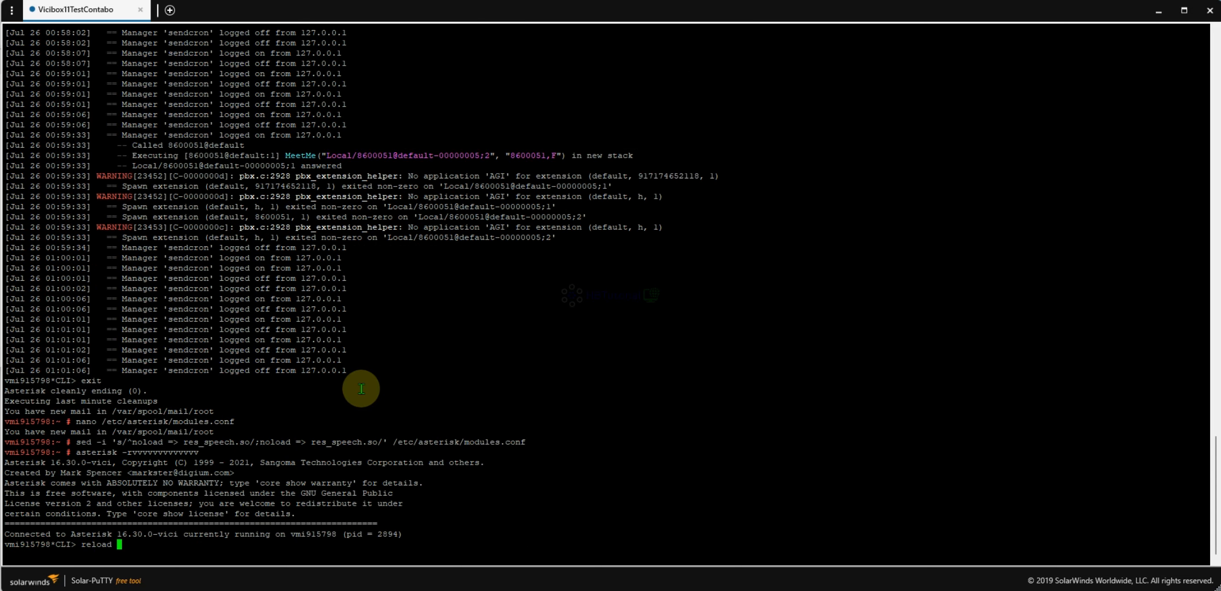
key(Return)
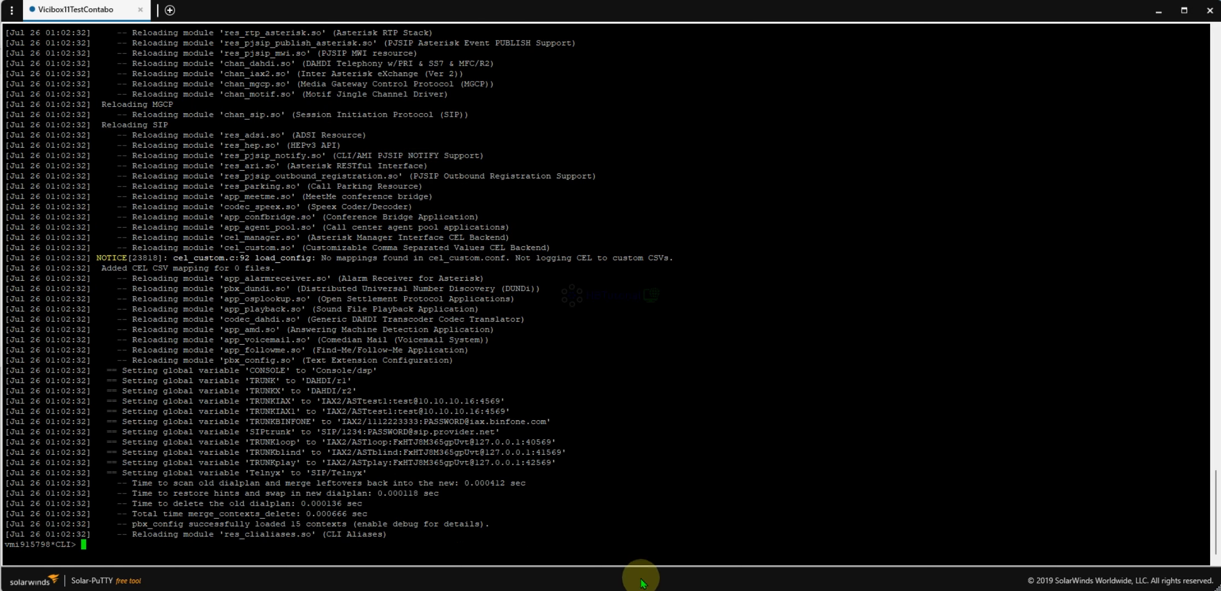
- Dismiss the dial timed out alert, reset the disabled session, and log back into TestCamp
mouse_move(616, 583)
click(660, 558)
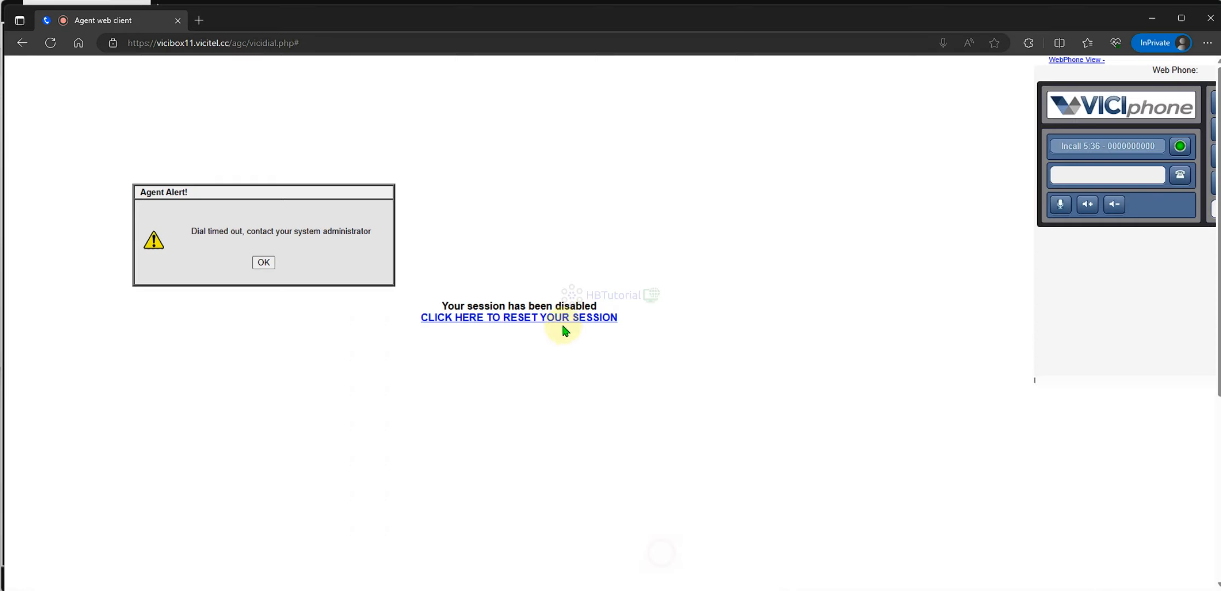
click(267, 266)
click(538, 323)
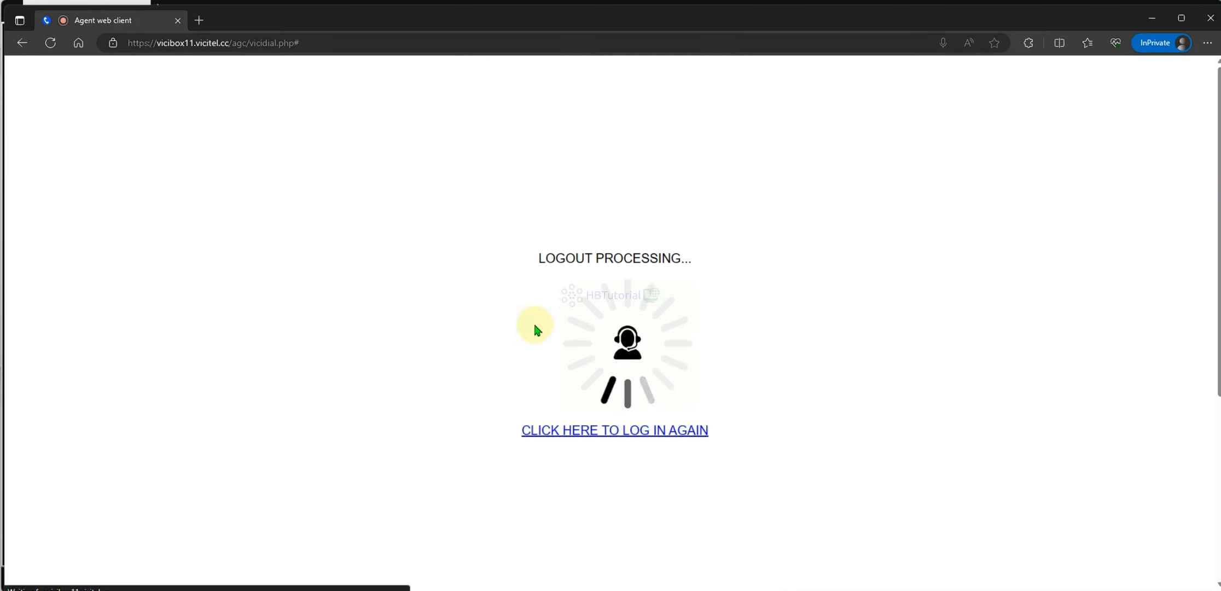
click(644, 432)
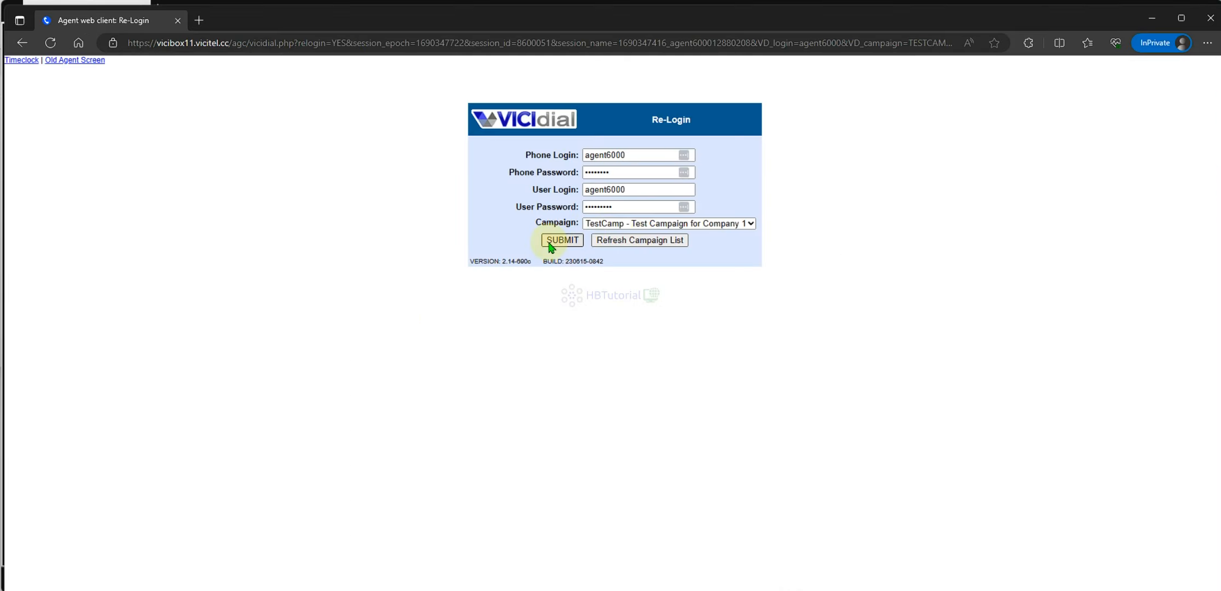
click(554, 240)
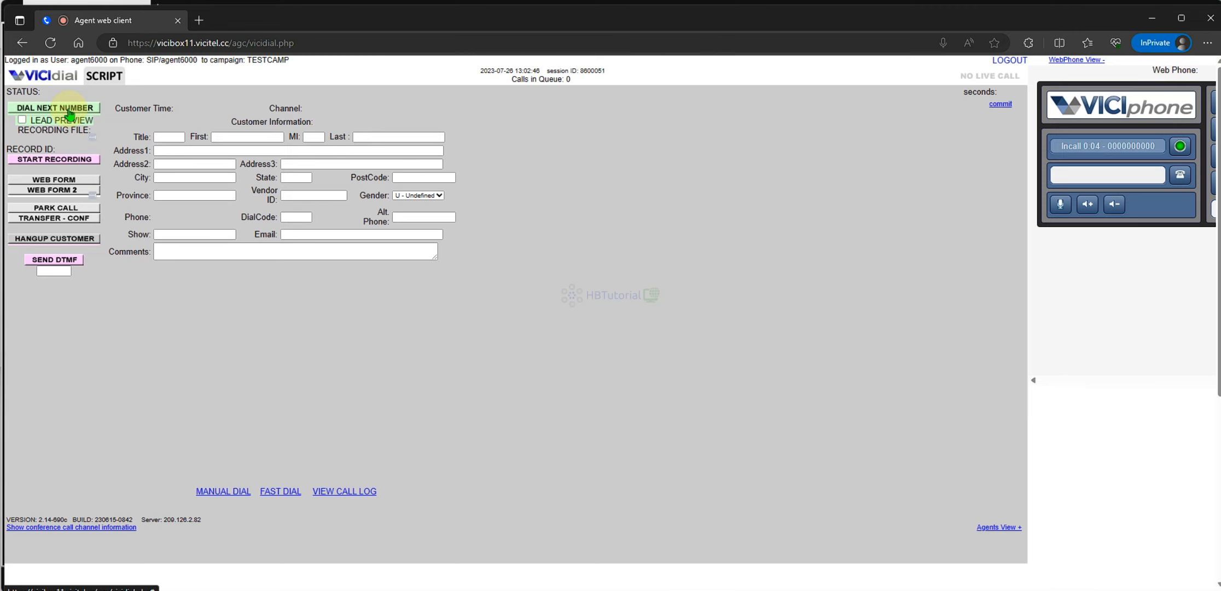
- Dial the next TestCamp lead and watch the call in the Asterisk console
click(638, 580)
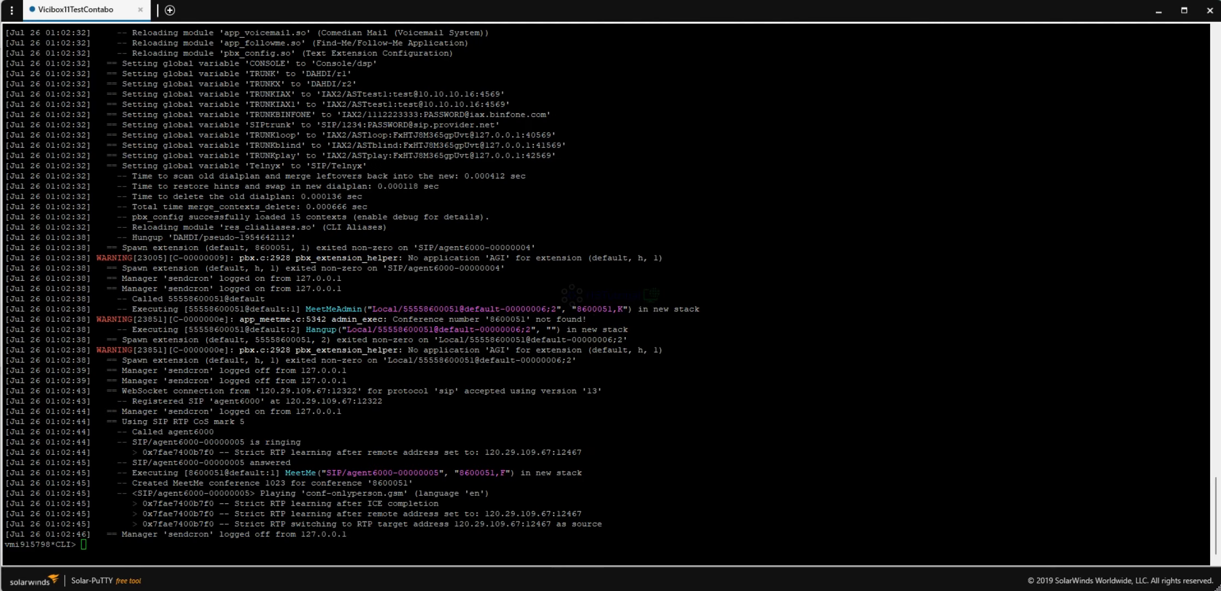
click(577, 586)
click(66, 109)
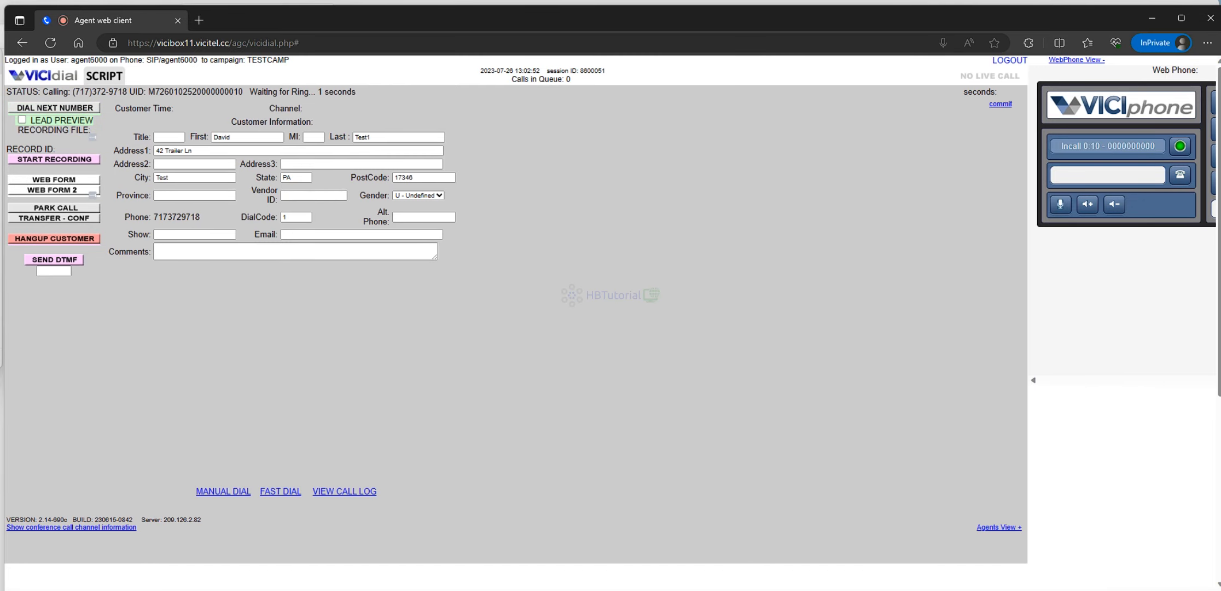
click(638, 588)
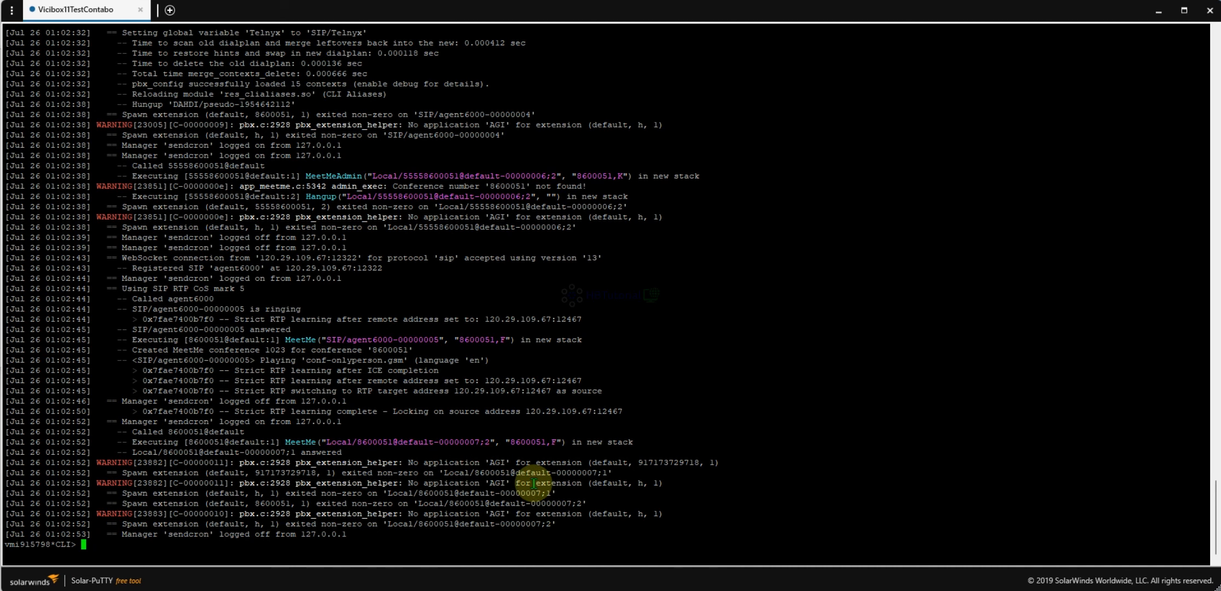
- Reload Asterisk and load the res_speech.so module with module load
text(reload)
key(Return)
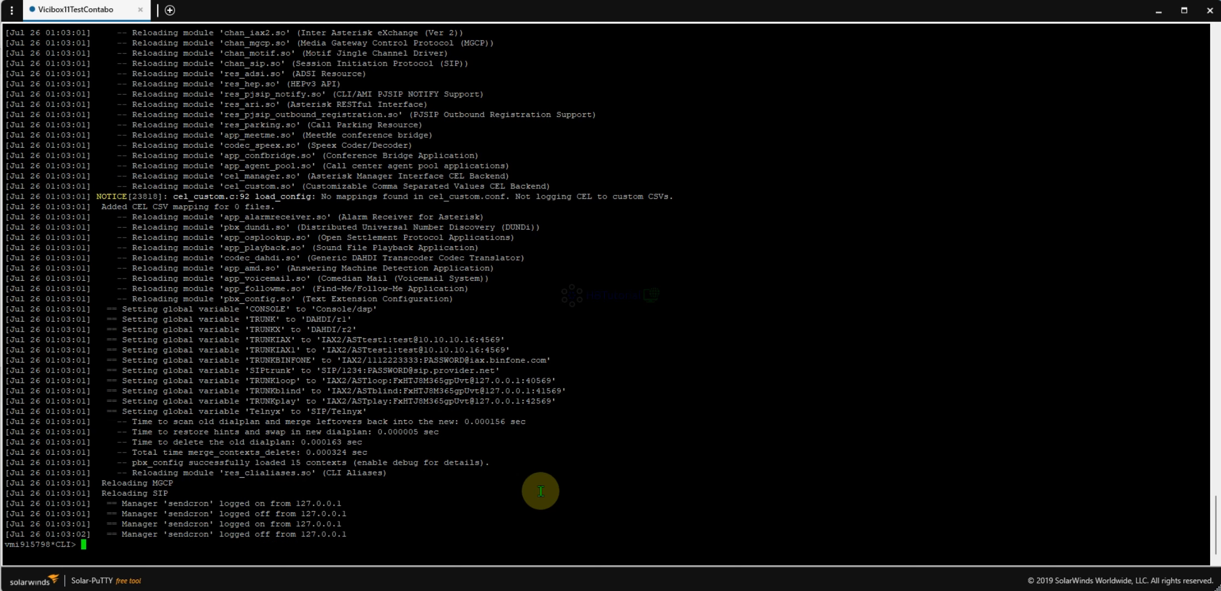
text(module load )
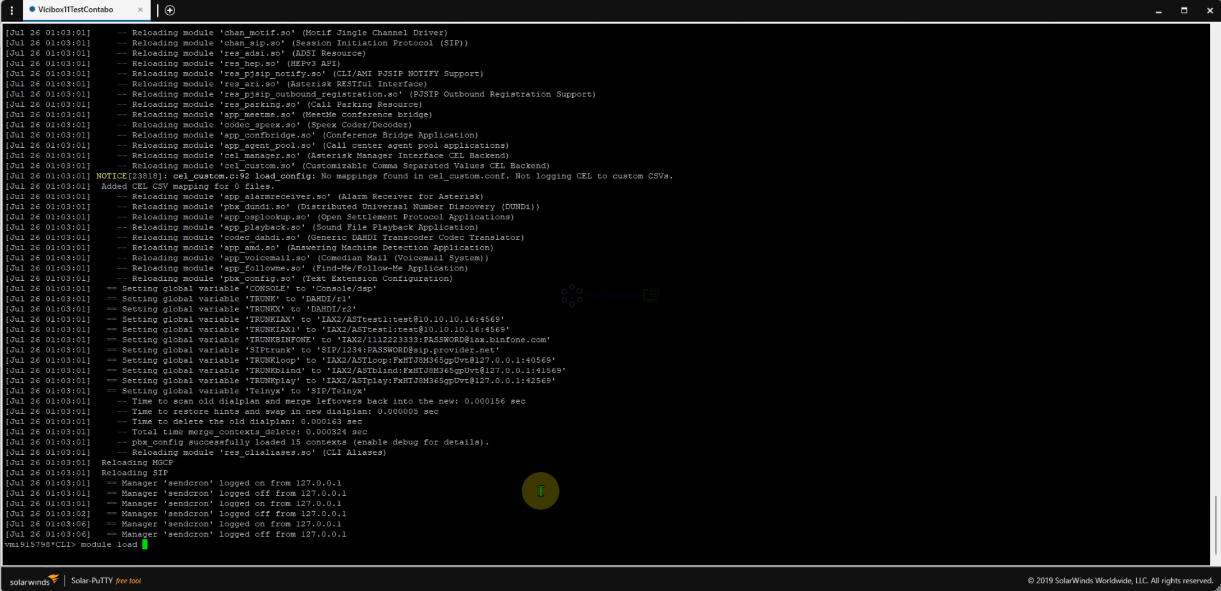
text(re)
key(Tab)
key(Tab)
key(Tab)
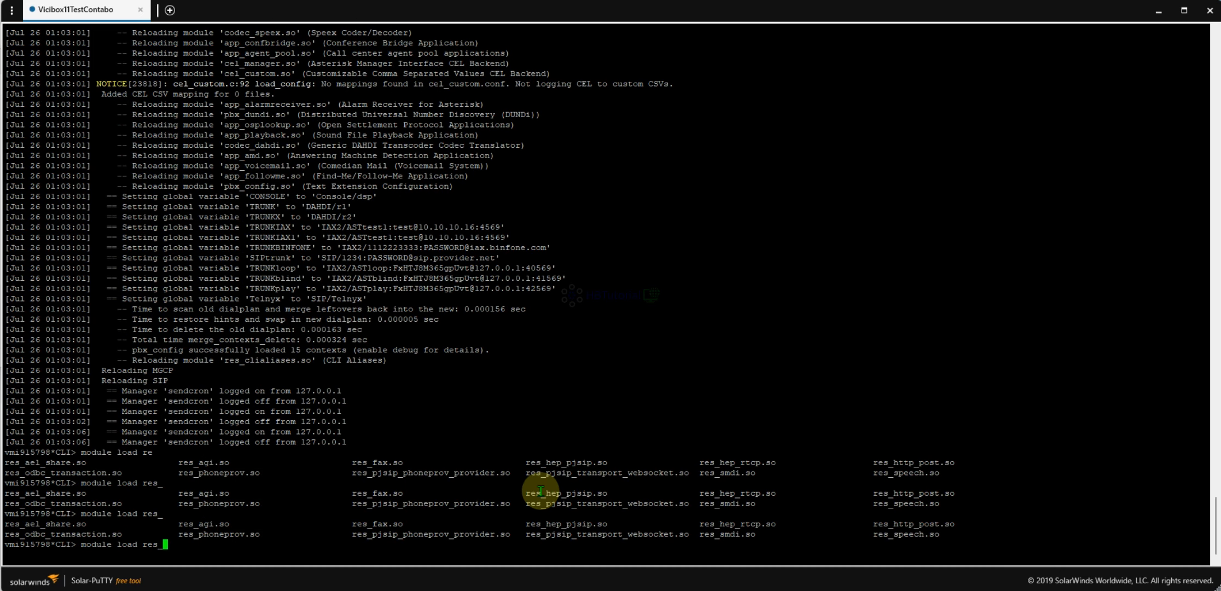
text(se)
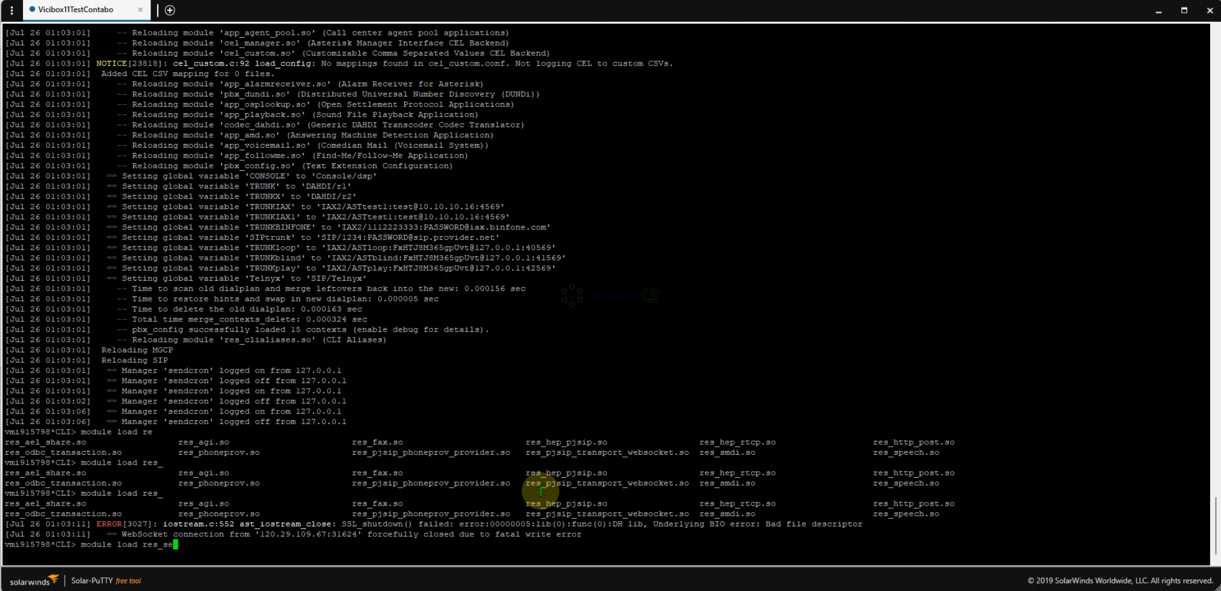
key(BackSpace)
text(p)
key(Tab)
key(Return)
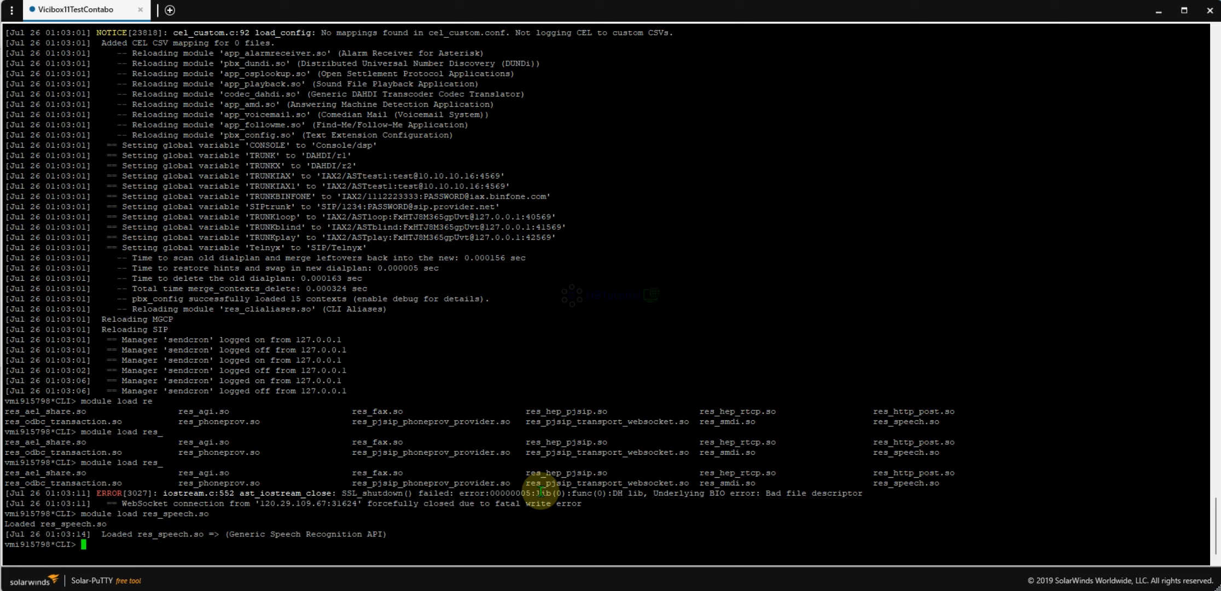
- Load the res_agi.so module by editing the recalled module load command
key(Up)
key(BackSpace)
key(BackSpace)
key(BackSpace)
key(BackSpace)
key(BackSpace)
key(BackSpace)
key(BackSpace)
key(BackSpace)
key(BackSpace)
text(a)
key(Tab)
text(g)
key(Tab)
key(Return)
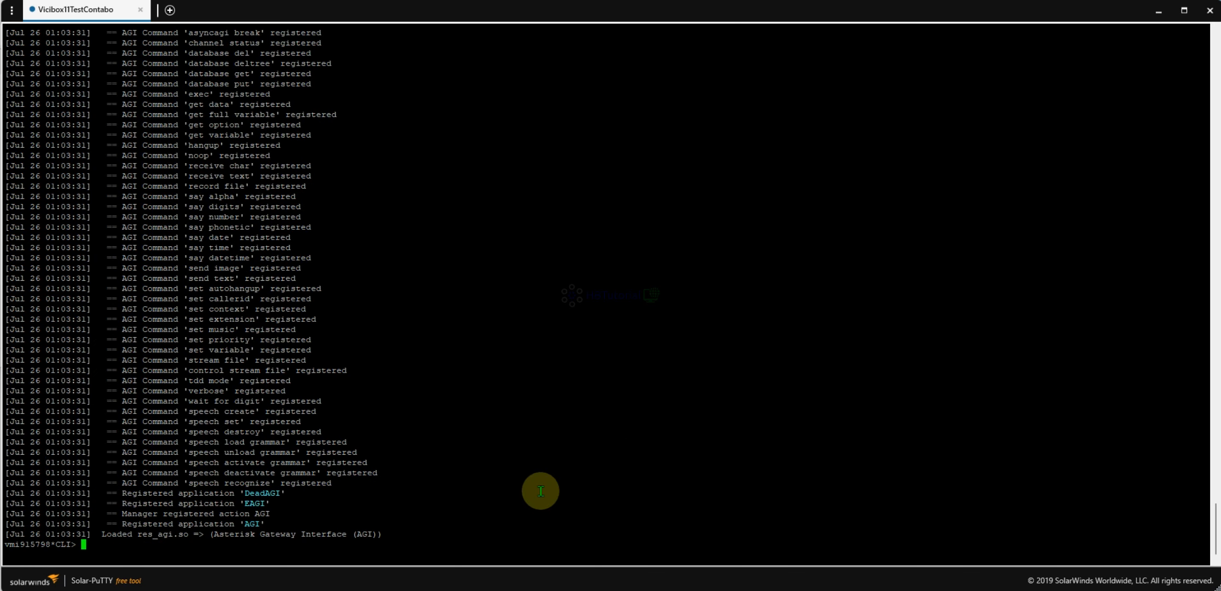
- Run reload and sip reload in the Asterisk CLI
text(reload)
key(Return)
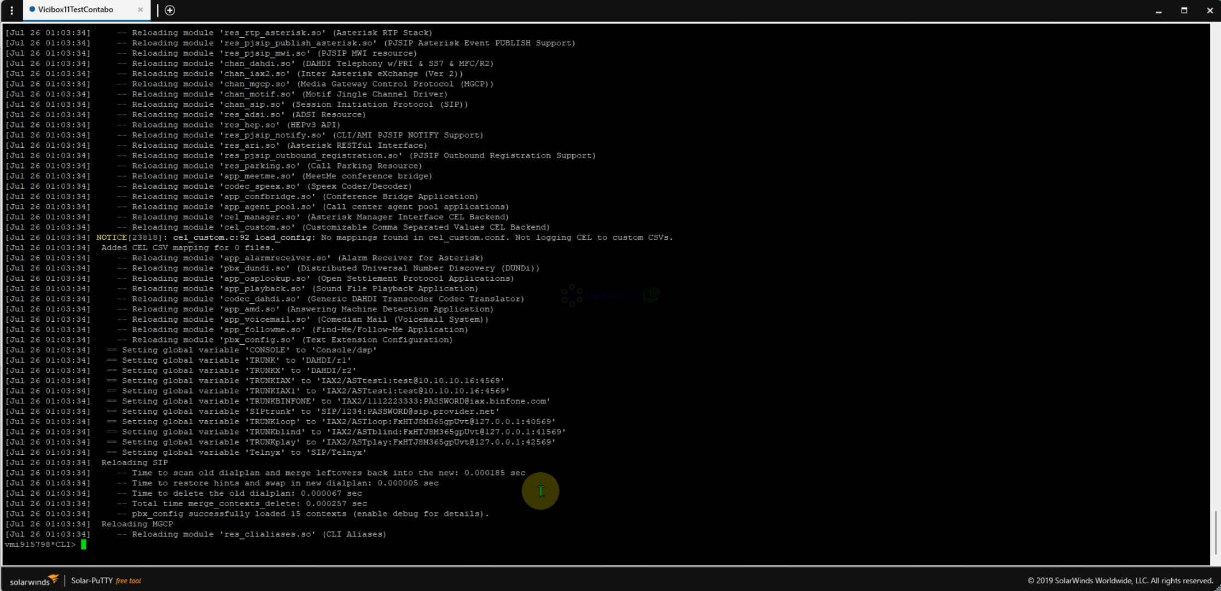
text(sip reload)
key(Return)
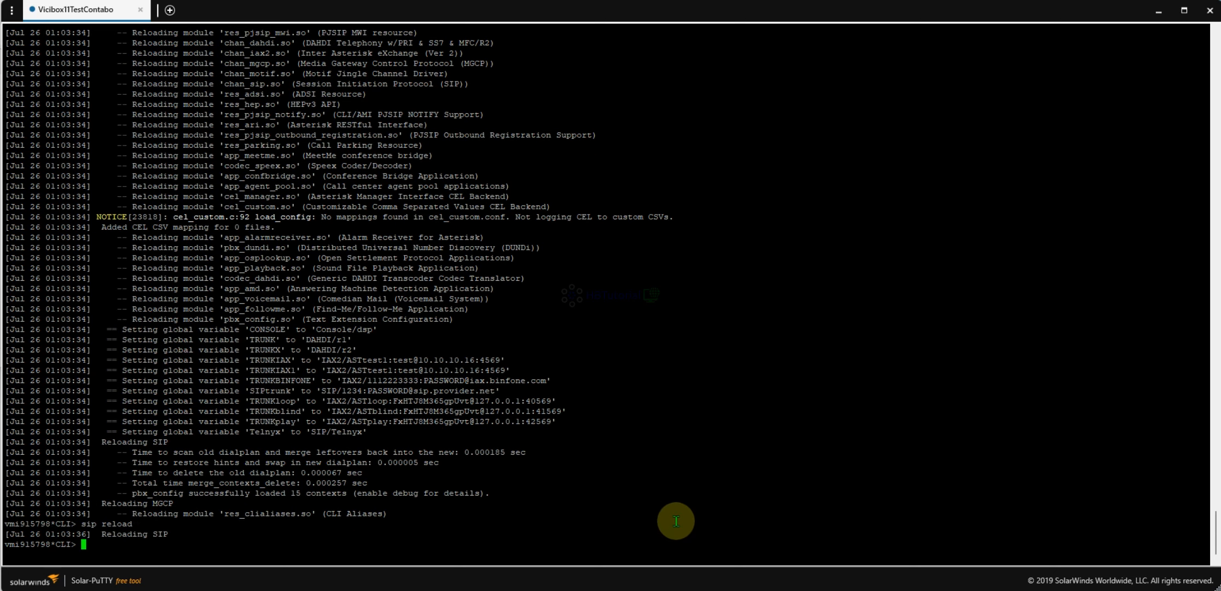
- Hang up the unanswered call, mark it N - No Answer, dial the next lead, and check the Asterisk log
click(662, 554)
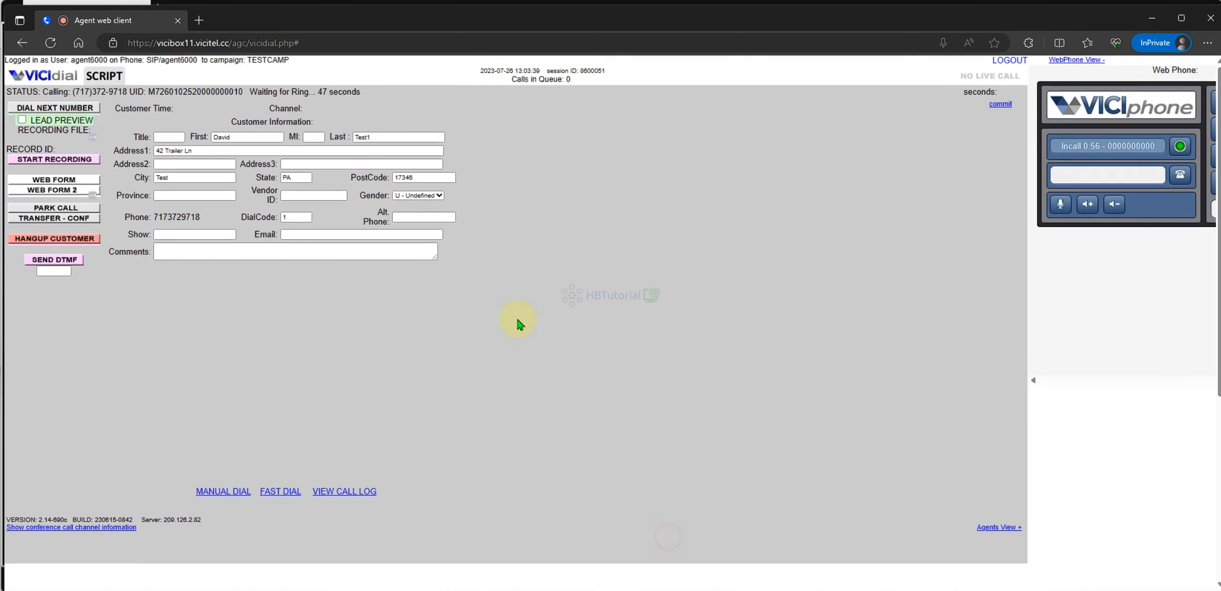
click(59, 239)
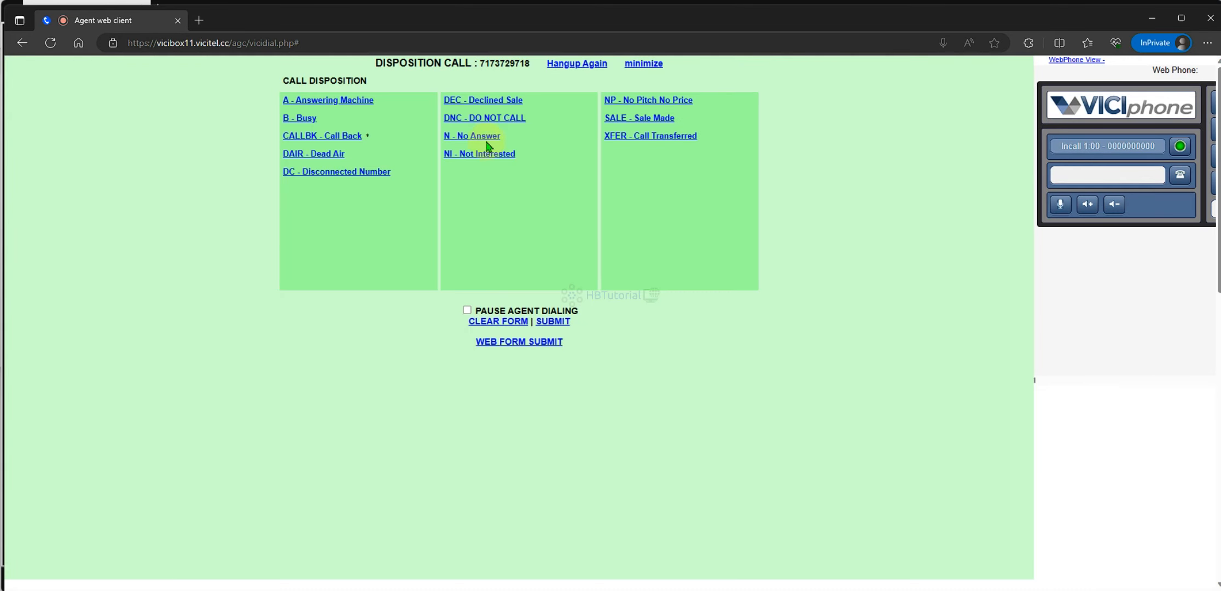
click(466, 143)
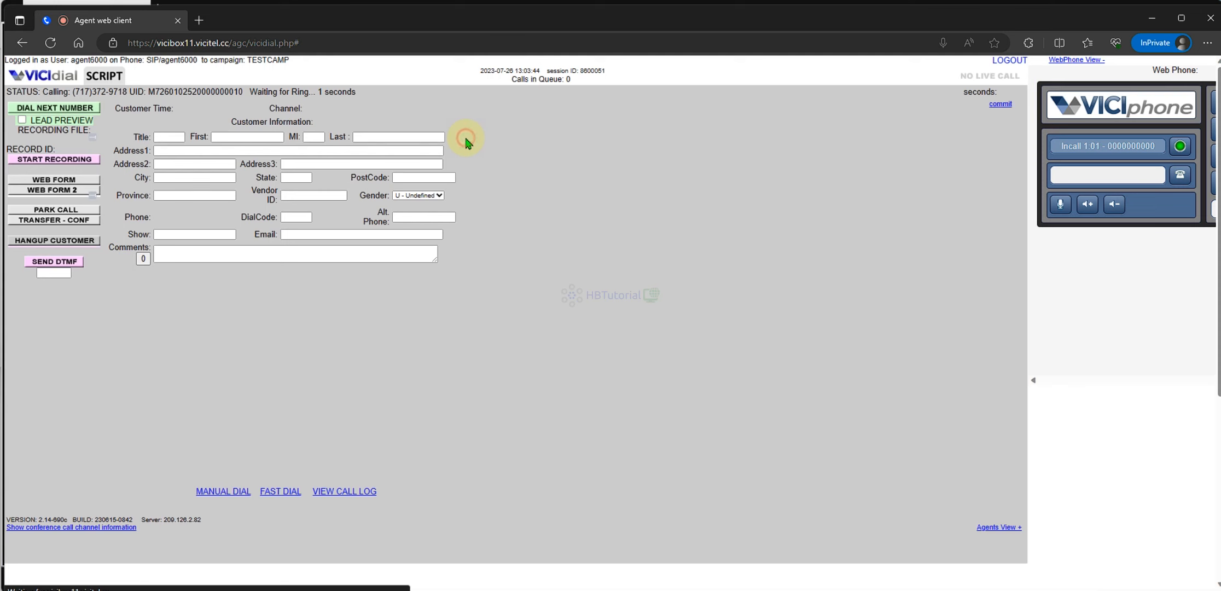
click(59, 109)
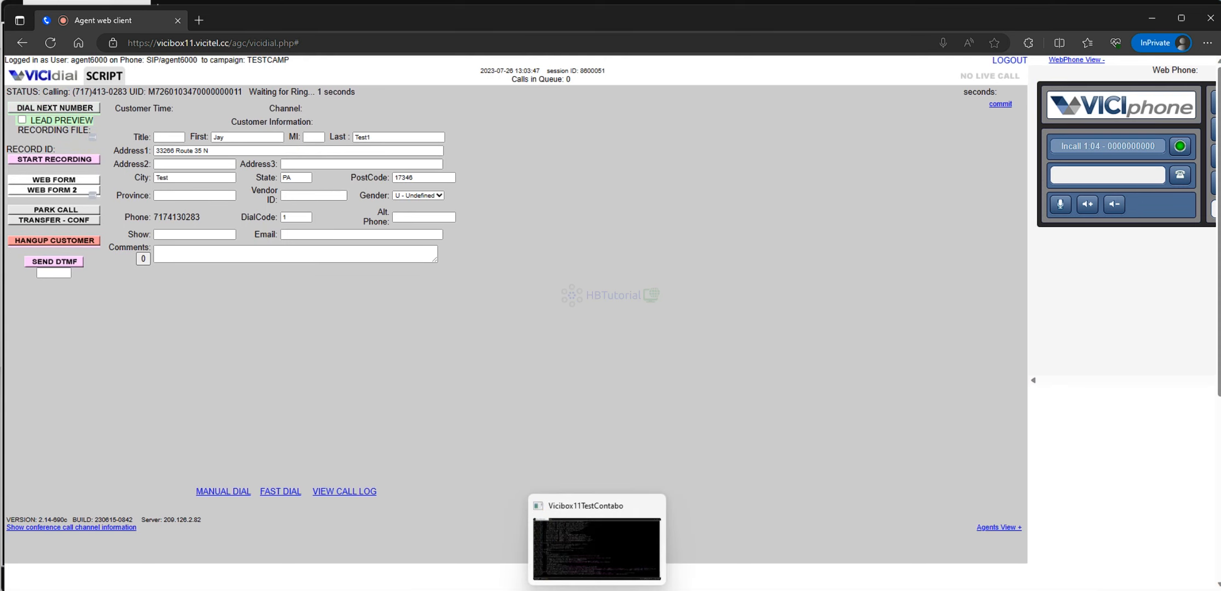
click(597, 590)
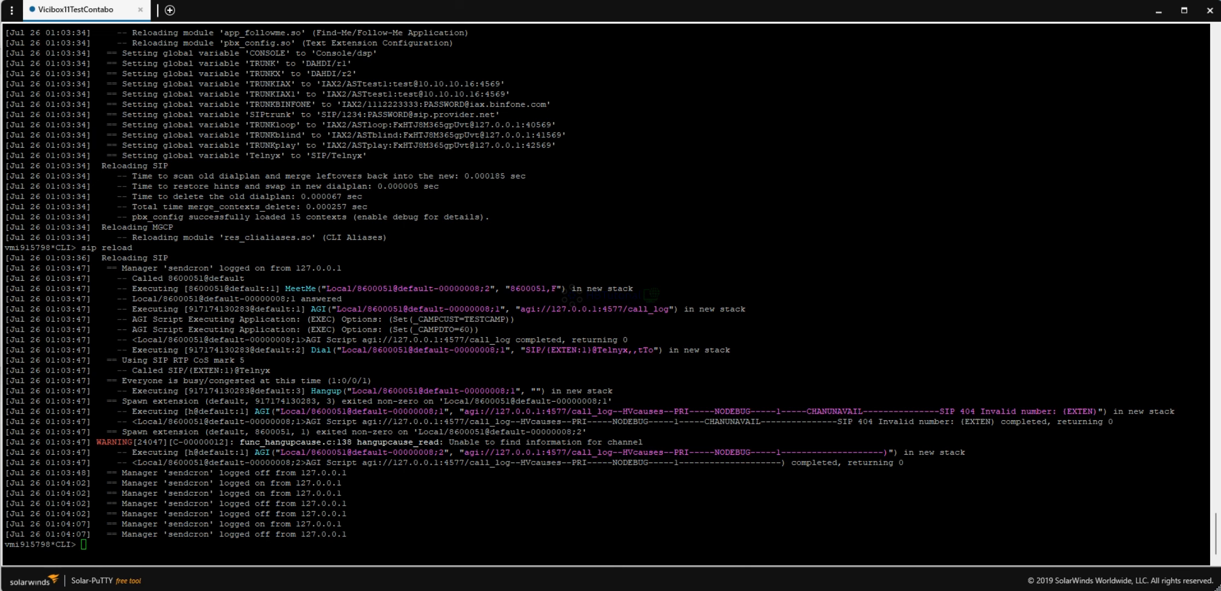
click(581, 545)
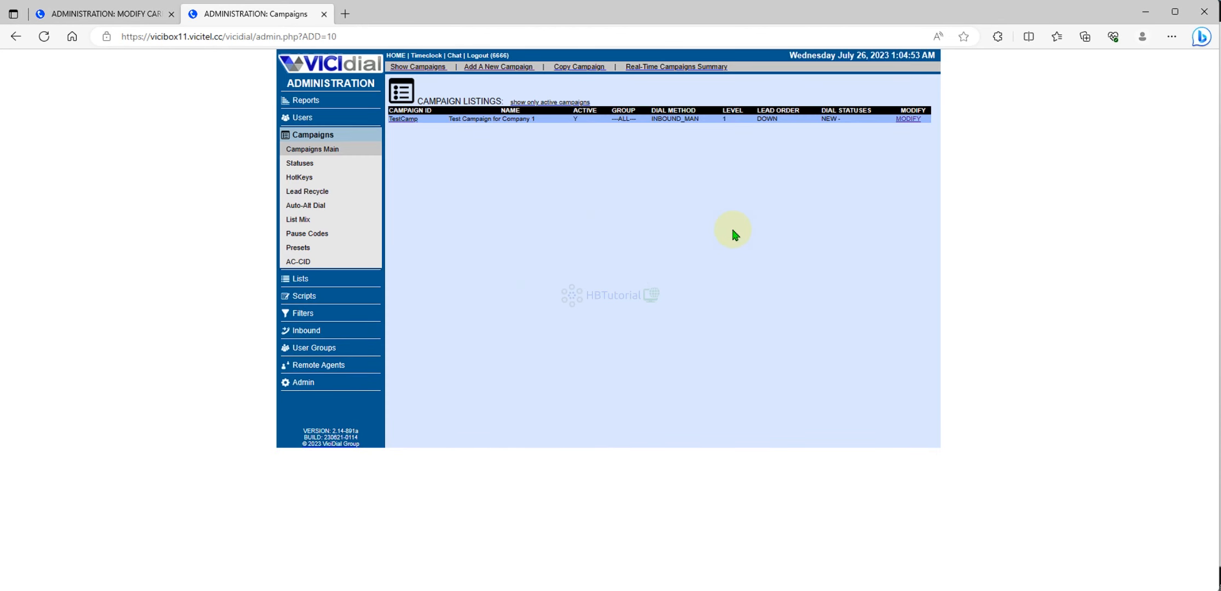
click(908, 119)
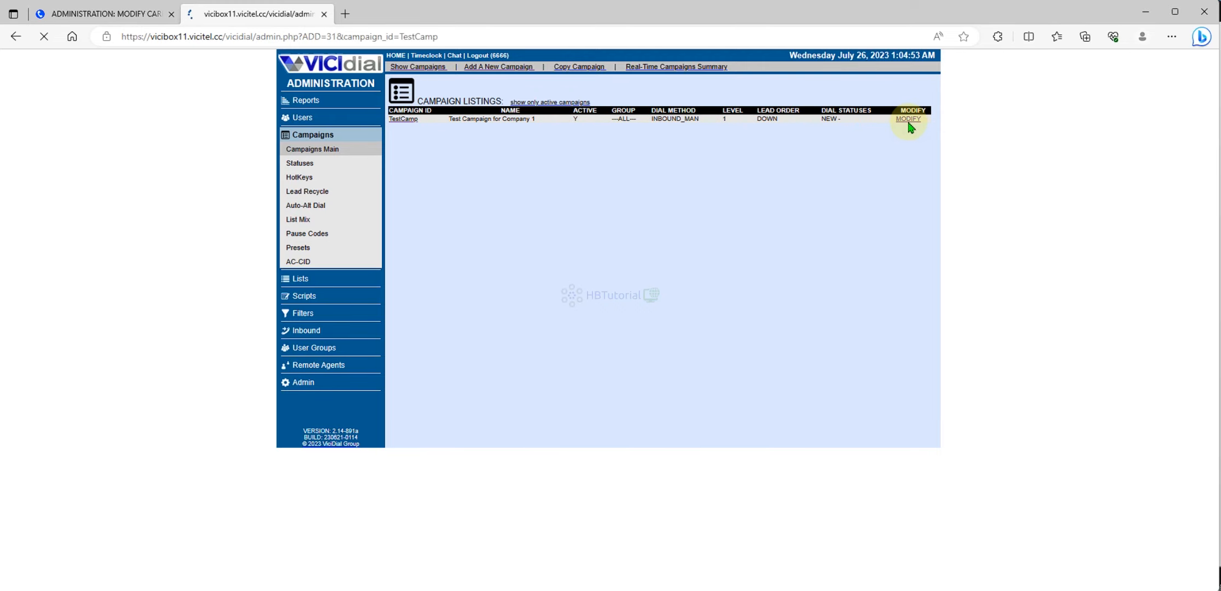
scroll(749, 311, down, 10)
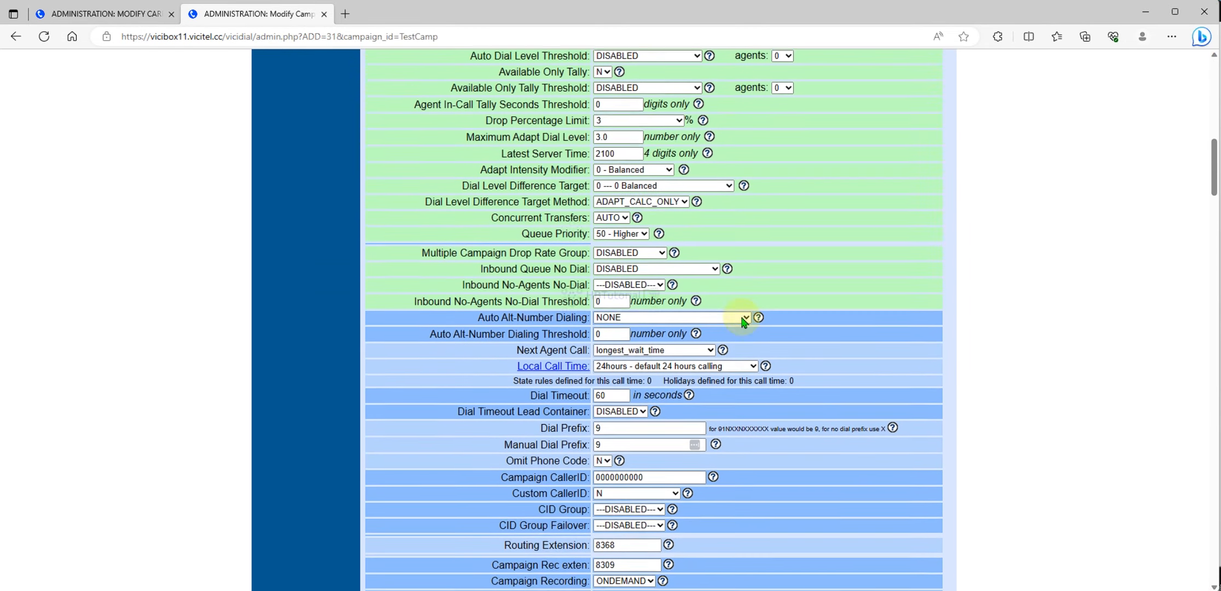
drag(700, 467, 528, 464)
key(ctrl+v)
key(Return)
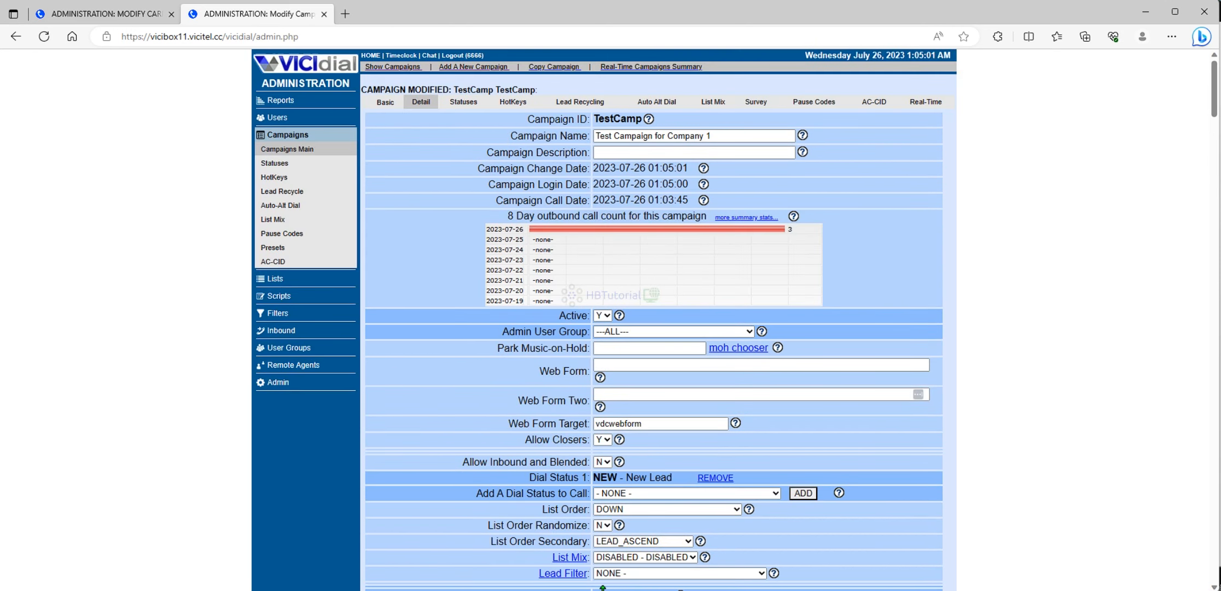
mouse_move(611, 590)
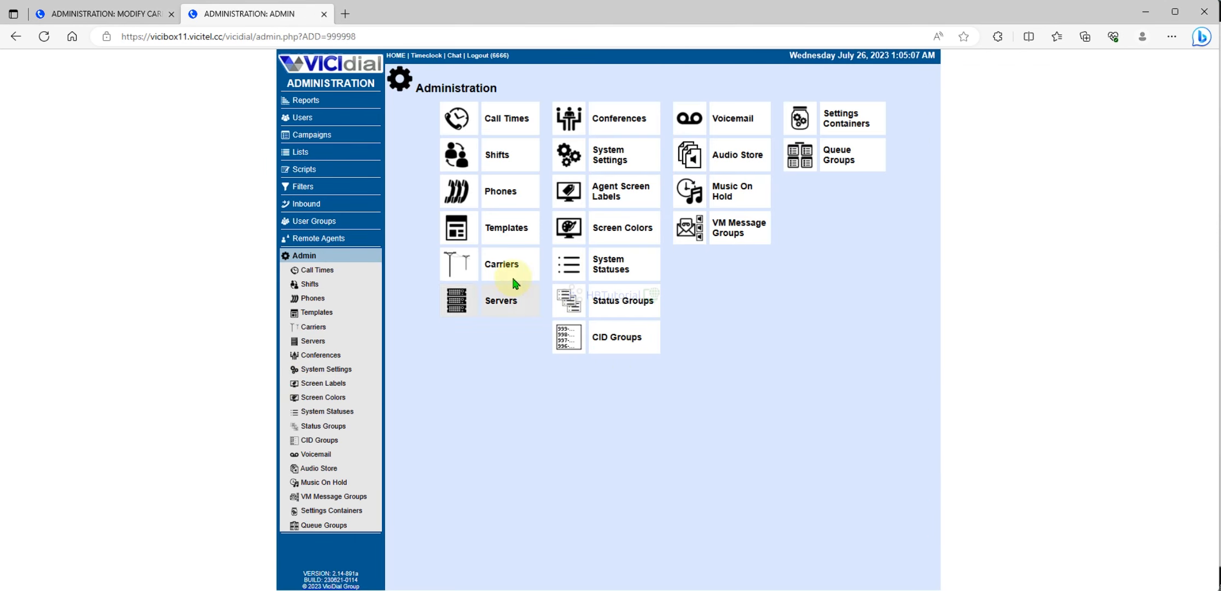
click(502, 268)
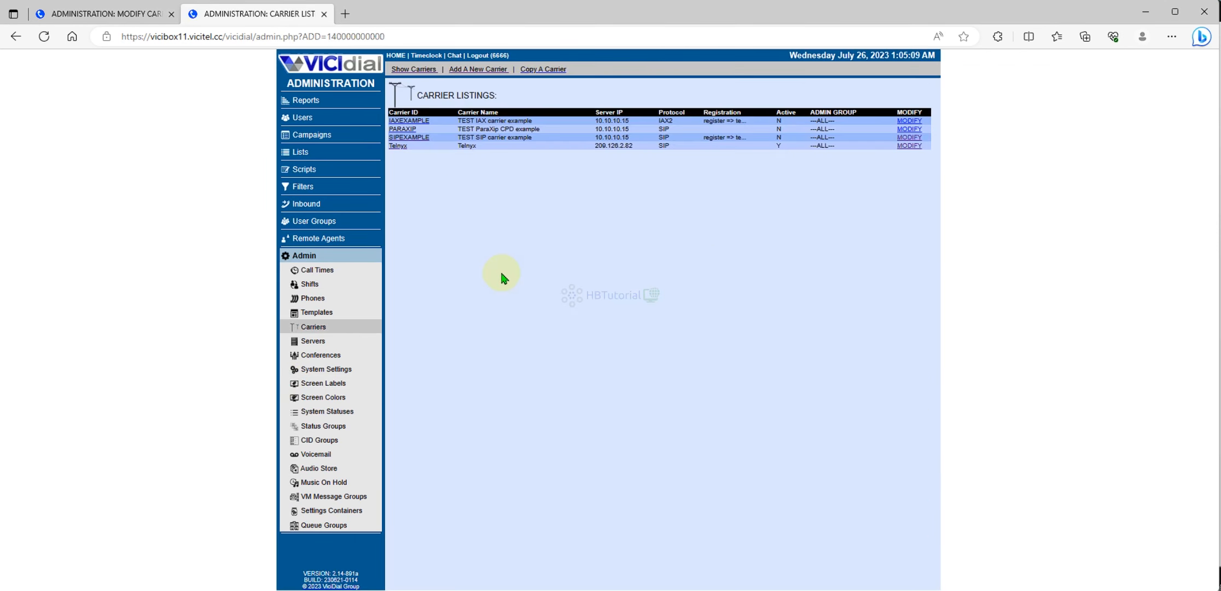
click(906, 146)
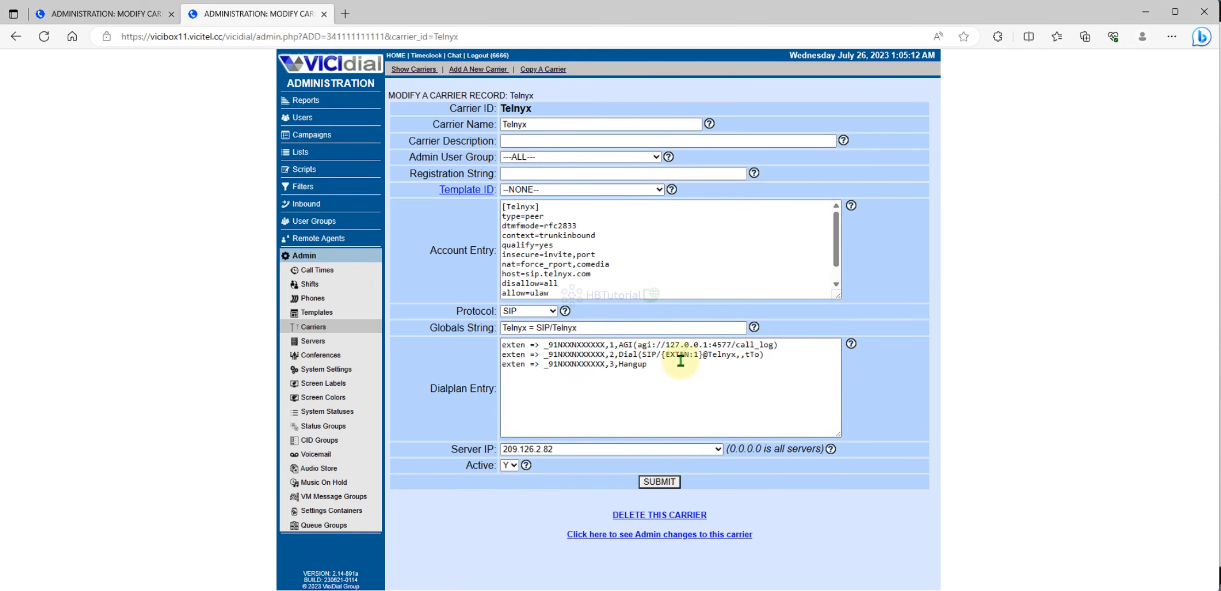
click(681, 359)
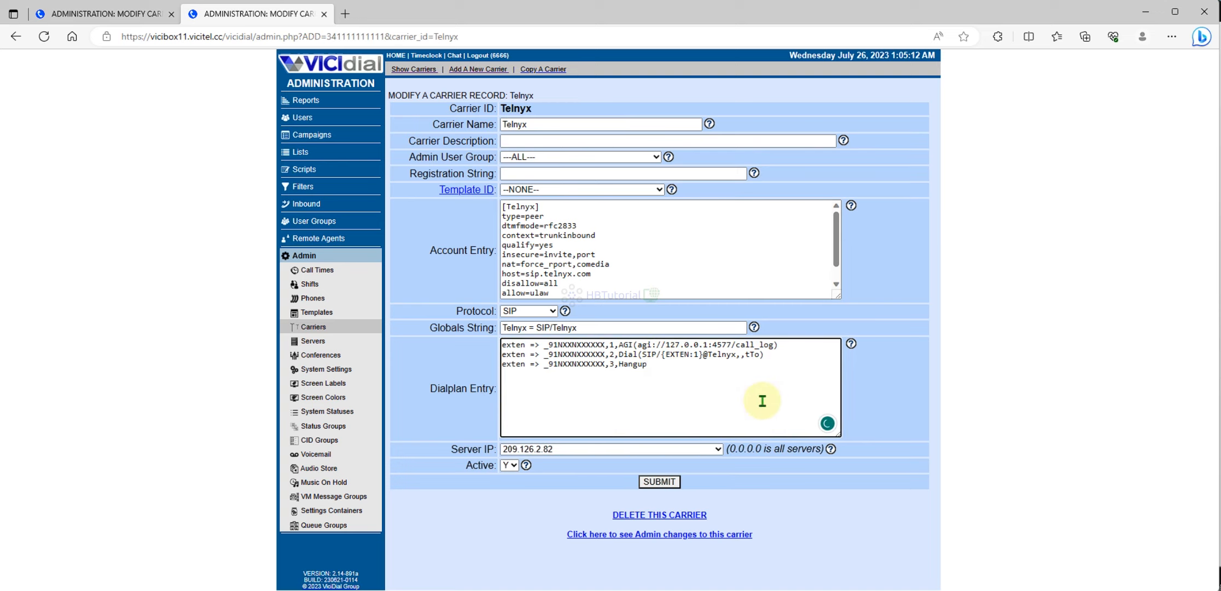
text(+)
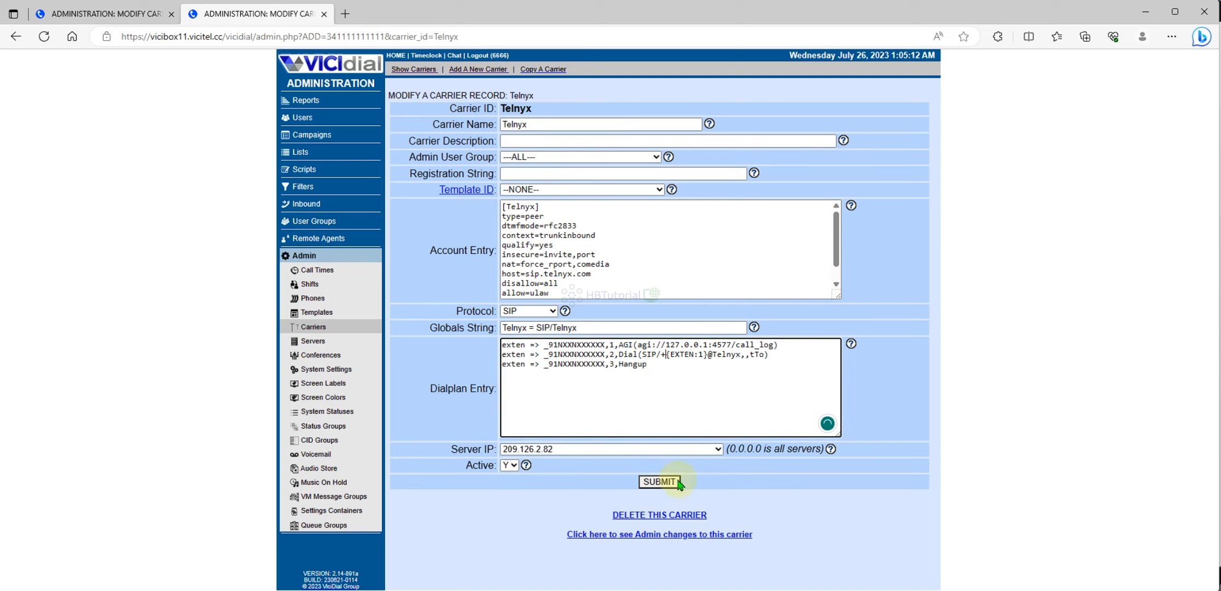
click(667, 483)
click(658, 501)
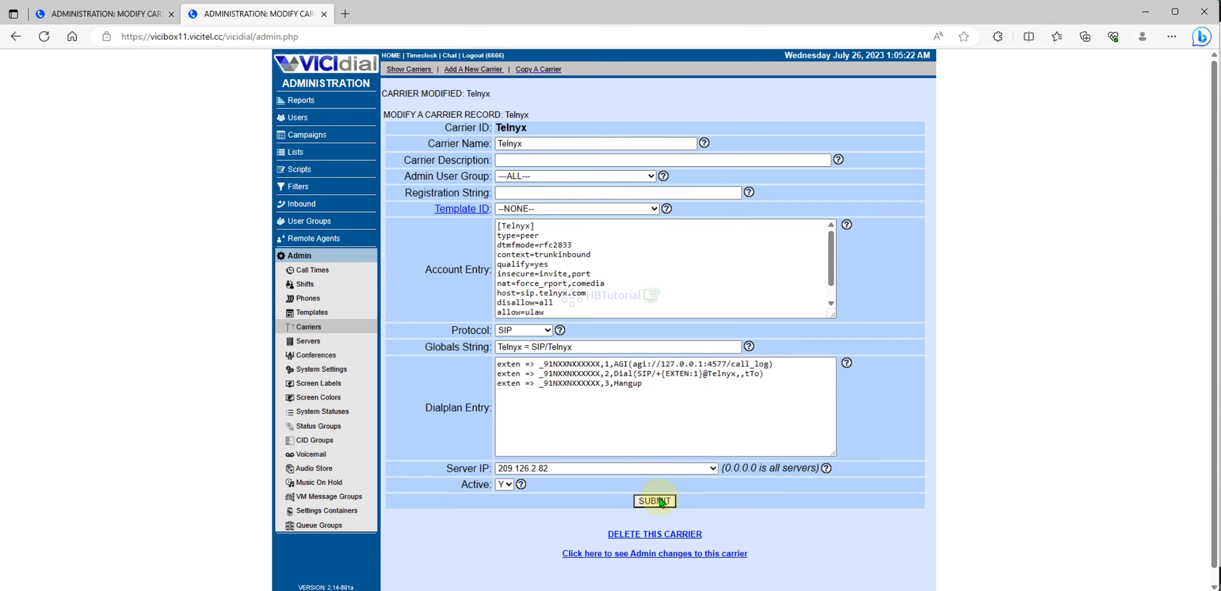
click(594, 590)
click(605, 415)
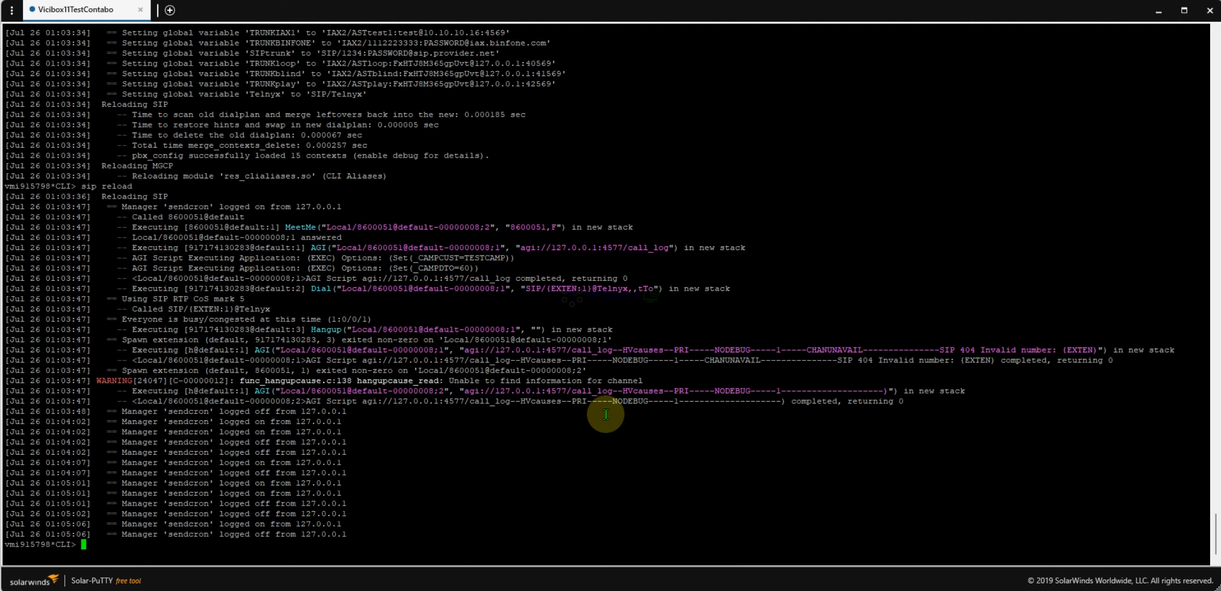
- Run reload, dialplan reload, and sip reload at the Asterisk CLI
text(reload)
key(Return)
text(dialplan reload)
key(Return)
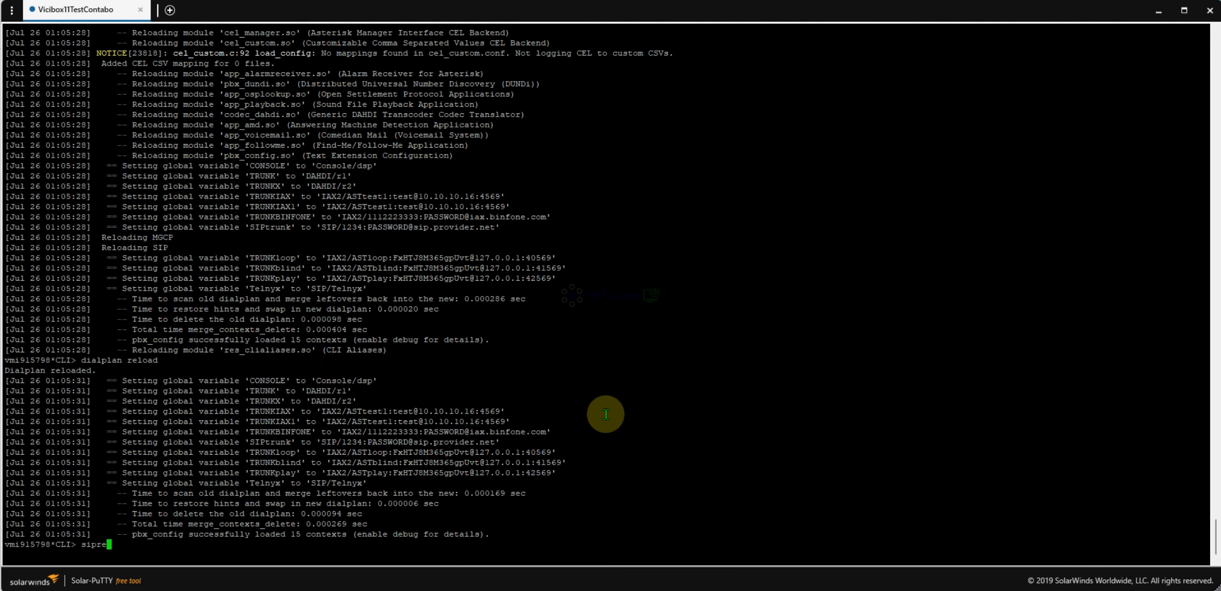
key(Return)
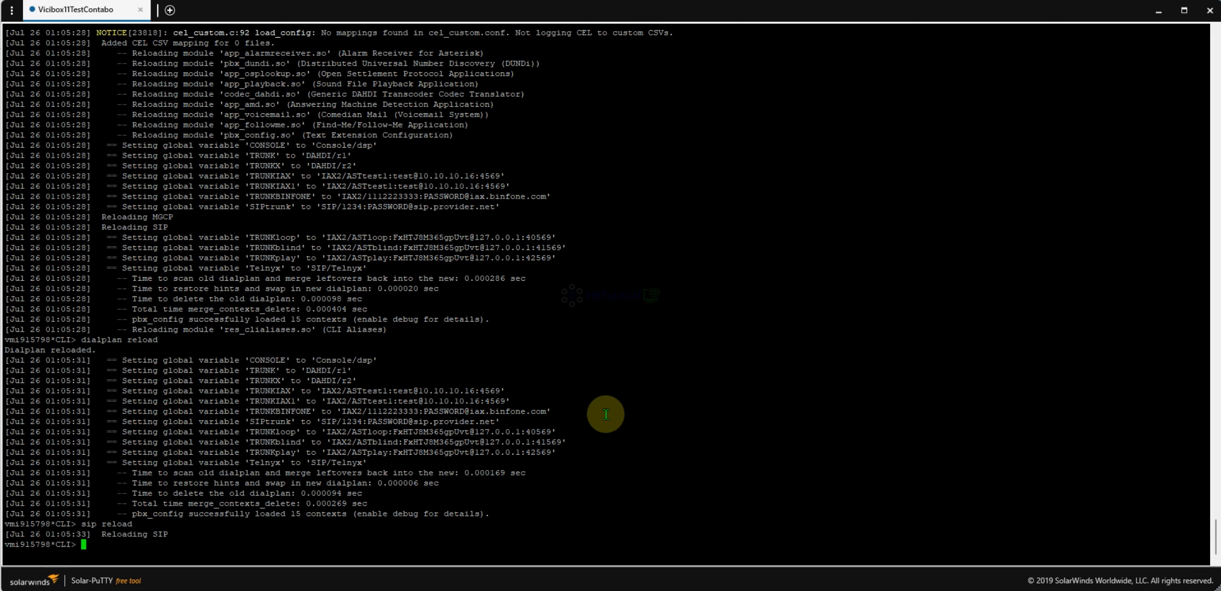
- Dismiss the call-rejected dial alert and disposition the failed call as N - No Answer
mouse_move(582, 588)
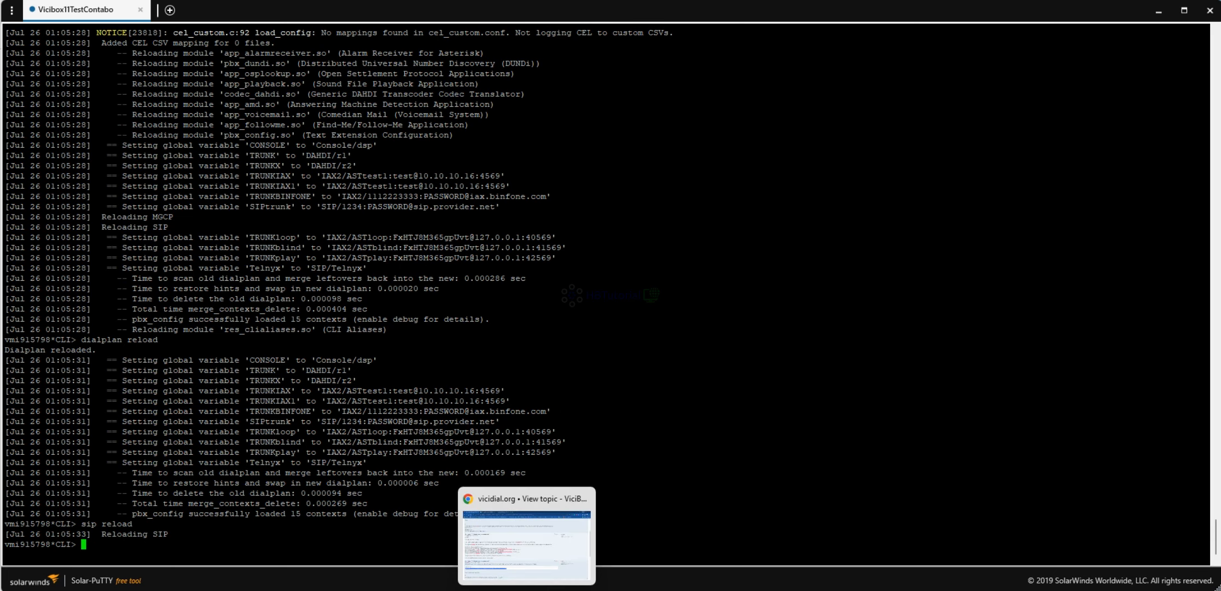
click(661, 542)
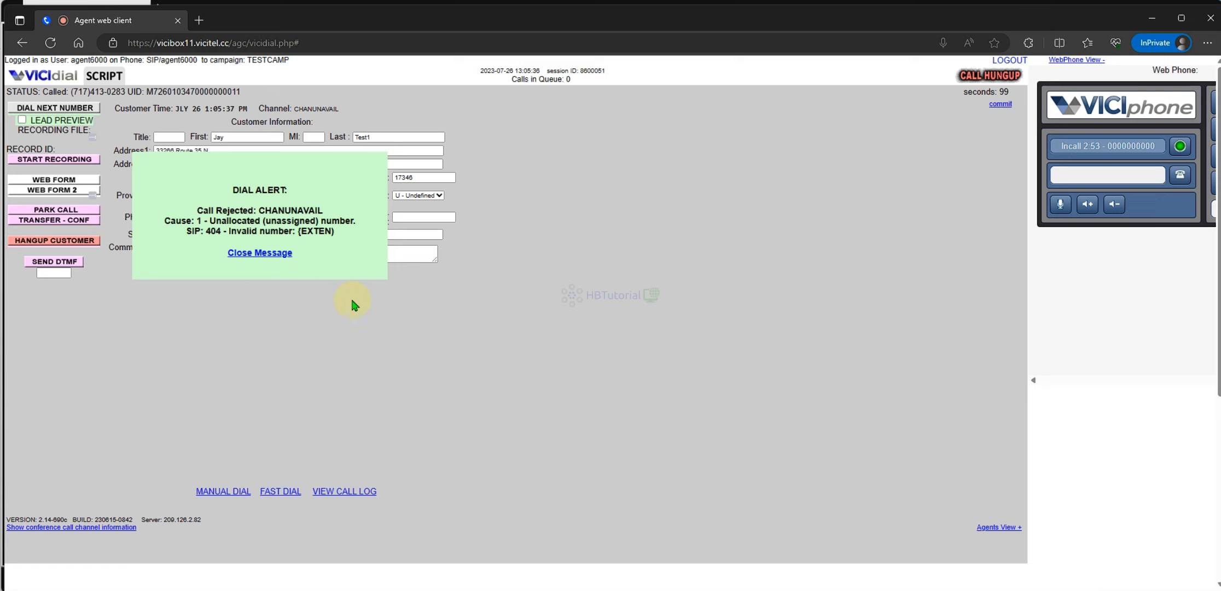
click(273, 253)
click(82, 241)
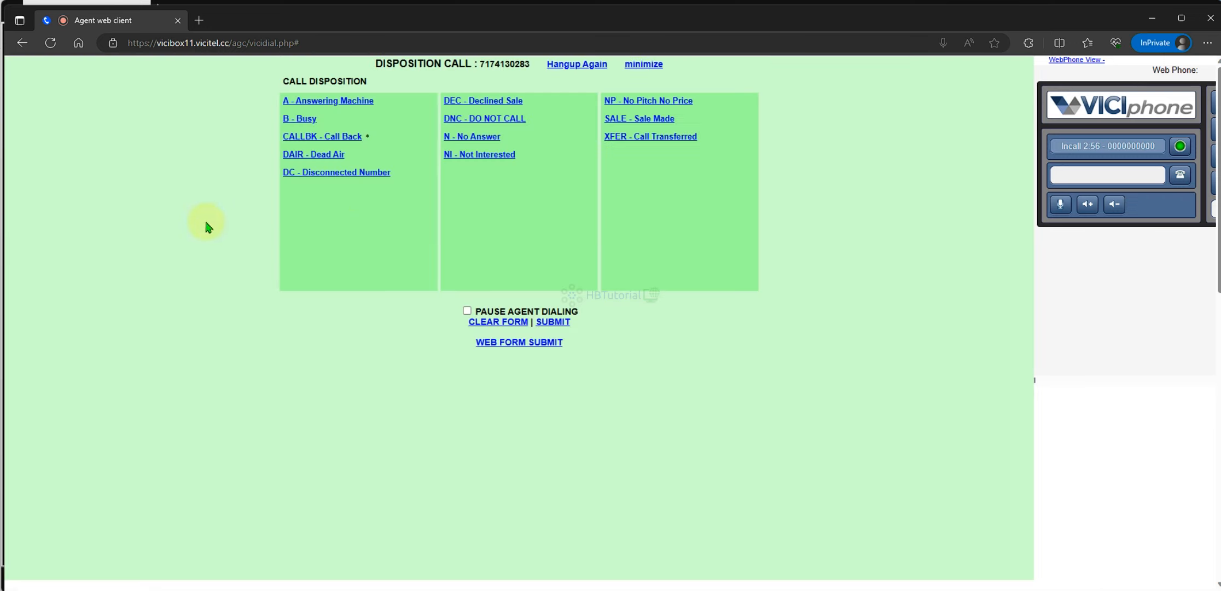
double_click(477, 136)
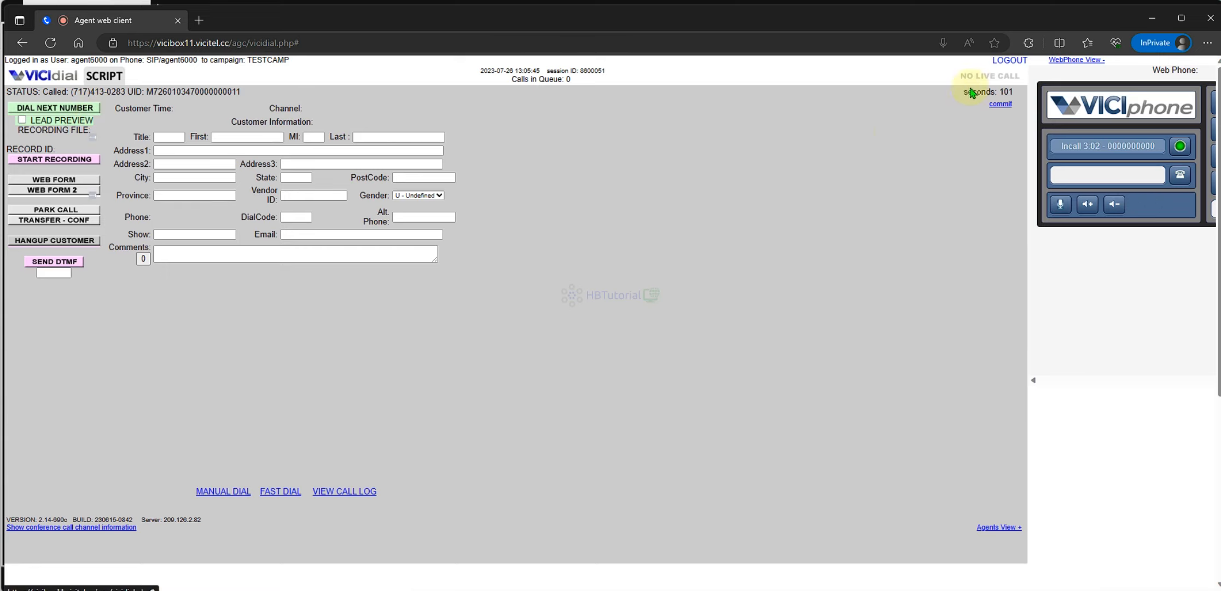
- Log the agent out and back into TestCamp, then dial the next lead
click(1009, 60)
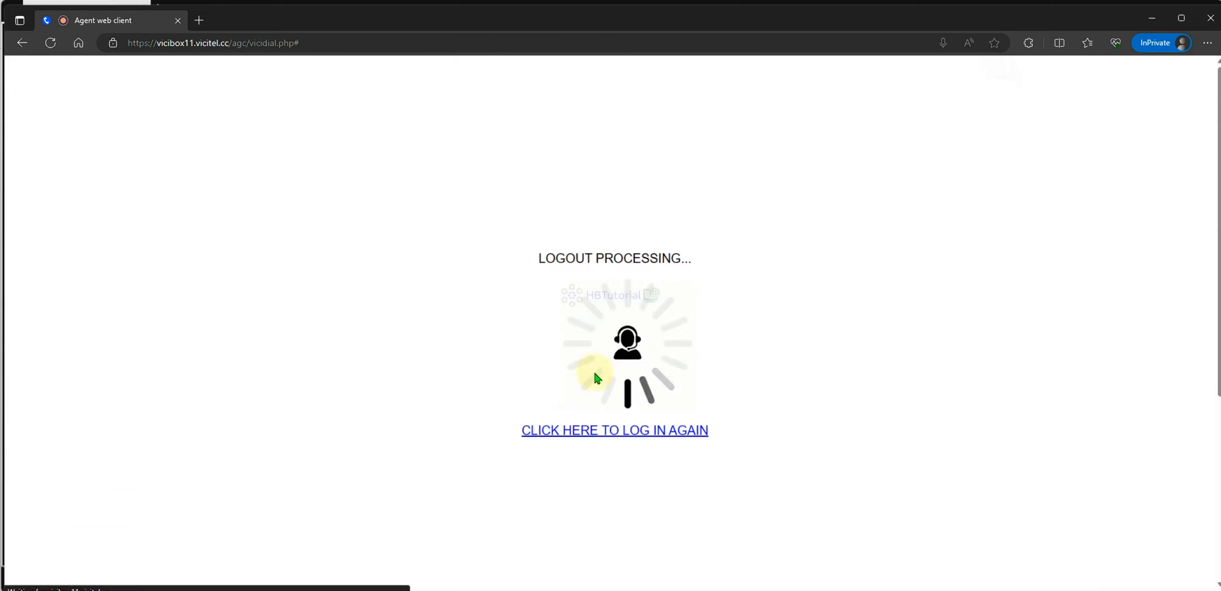
click(578, 431)
click(563, 240)
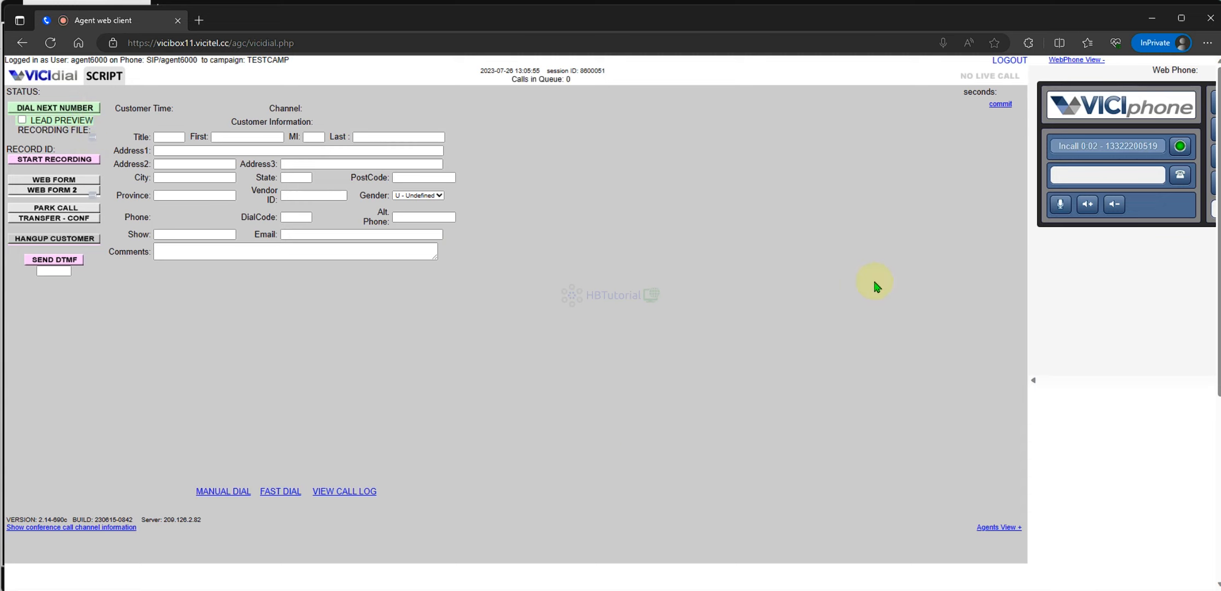
click(70, 108)
- Hang up the unanswered call, disposition it N - No Answer, and dial the next TestCamp lead
click(612, 578)
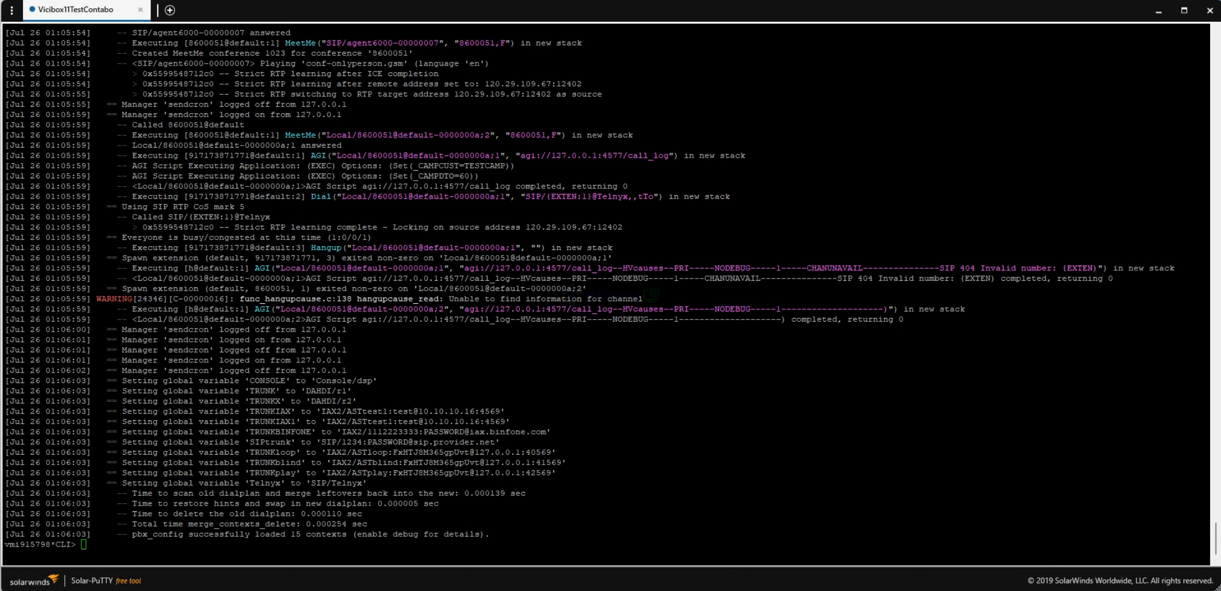
click(687, 536)
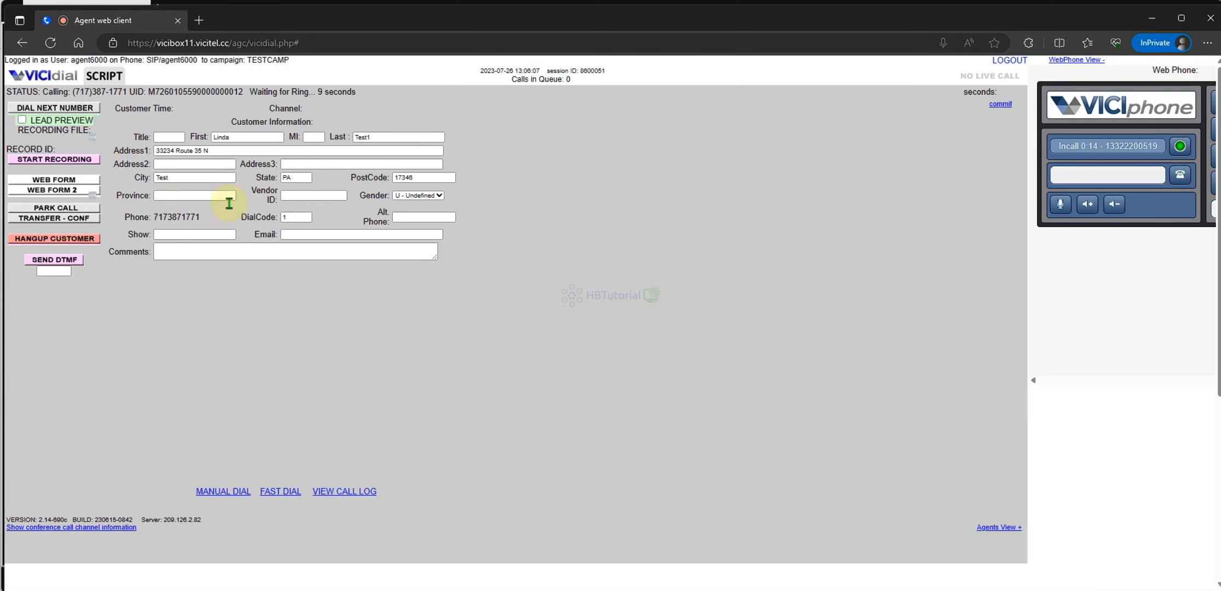
click(87, 239)
double_click(470, 136)
click(80, 108)
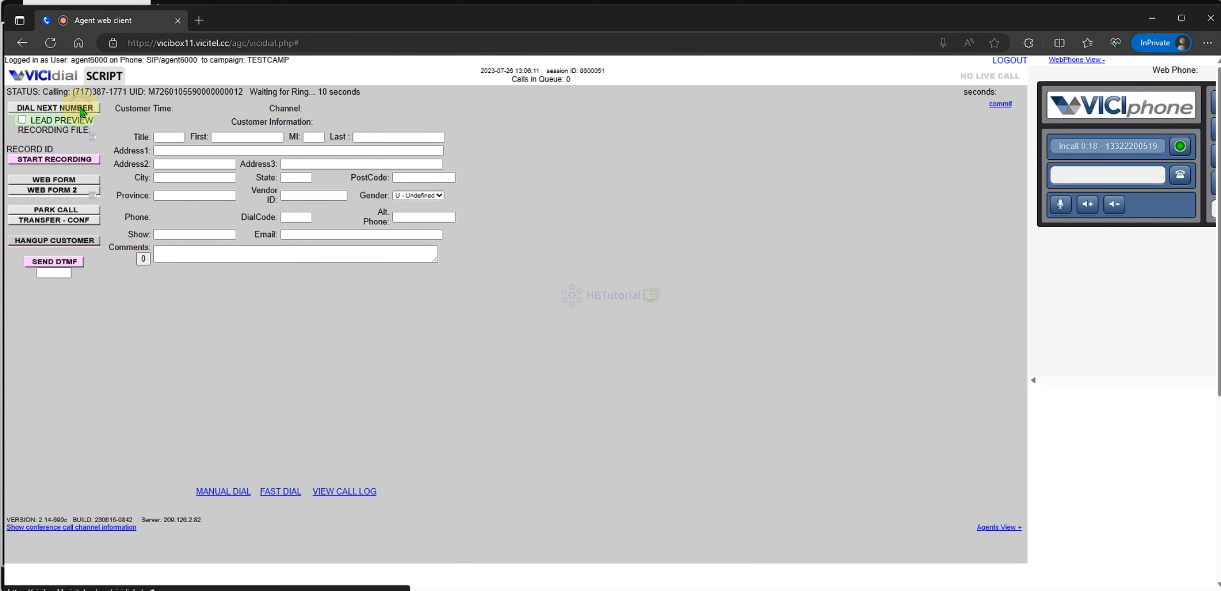
- Check the Asterisk log, which still rejects the dialled number with SIP 404 Invalid number
key(alt+Tab)
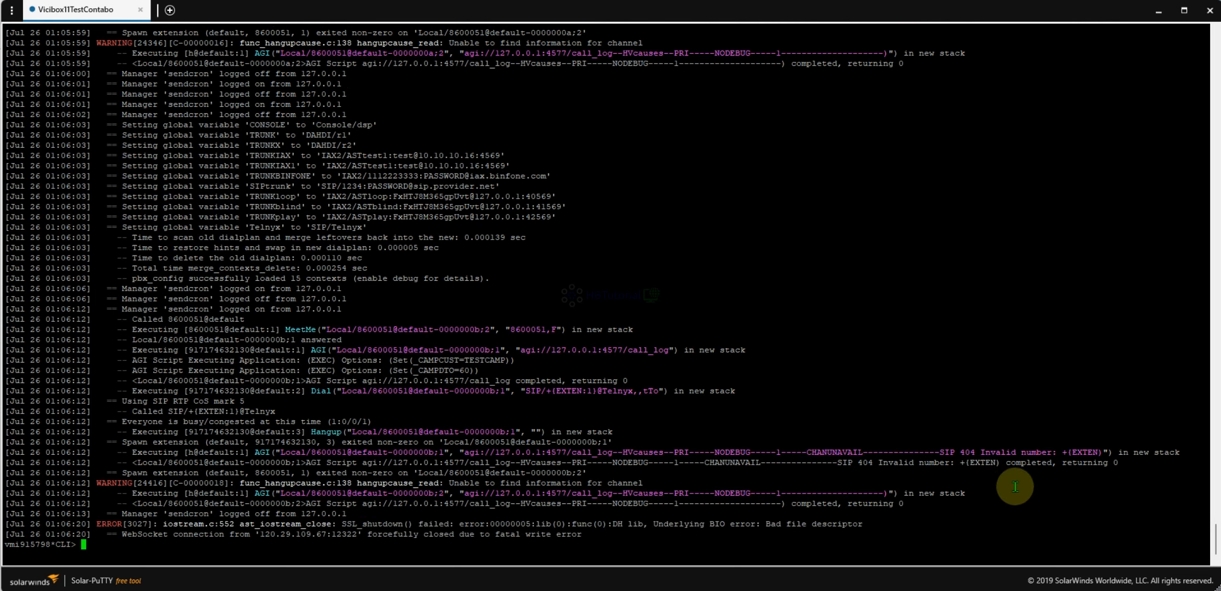
drag(951, 470, 960, 462)
click(765, 469)
- On the Telnyx carrier page, paste a replacement Dial command over line 2 of the Dialplan Entry
mouse_move(597, 585)
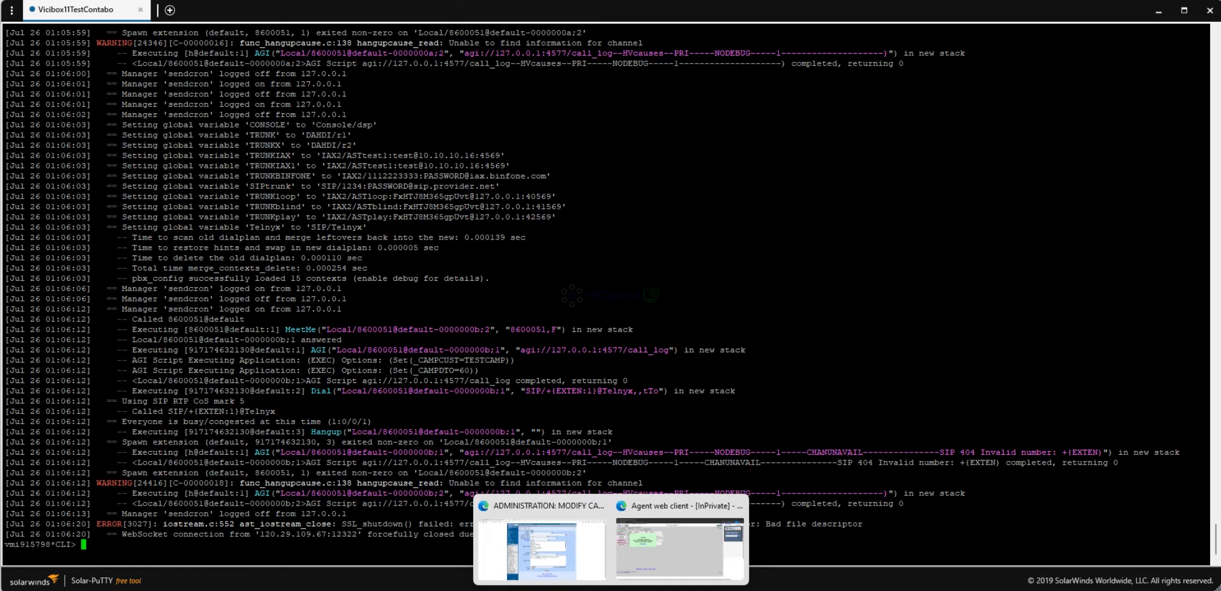
click(558, 552)
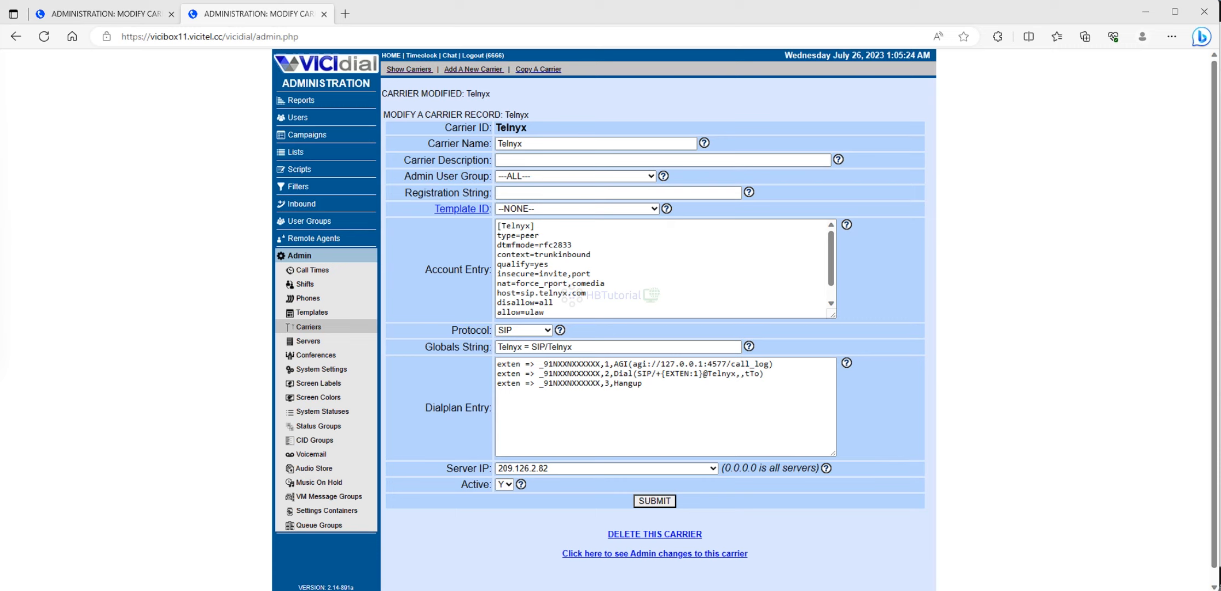
click(671, 406)
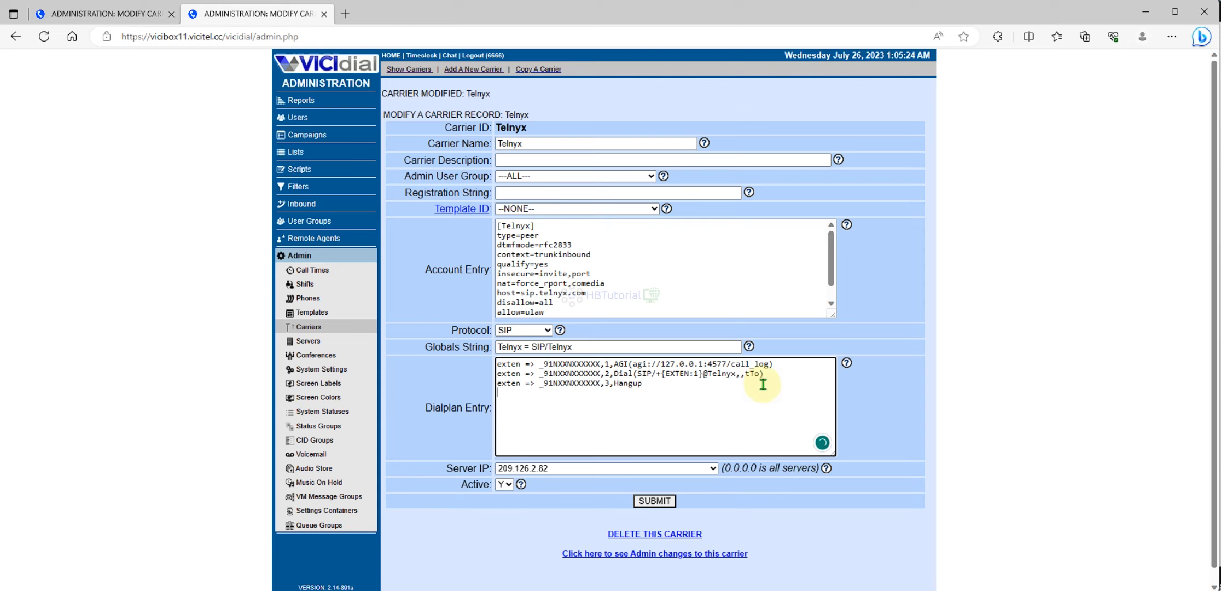
drag(765, 374, 614, 374)
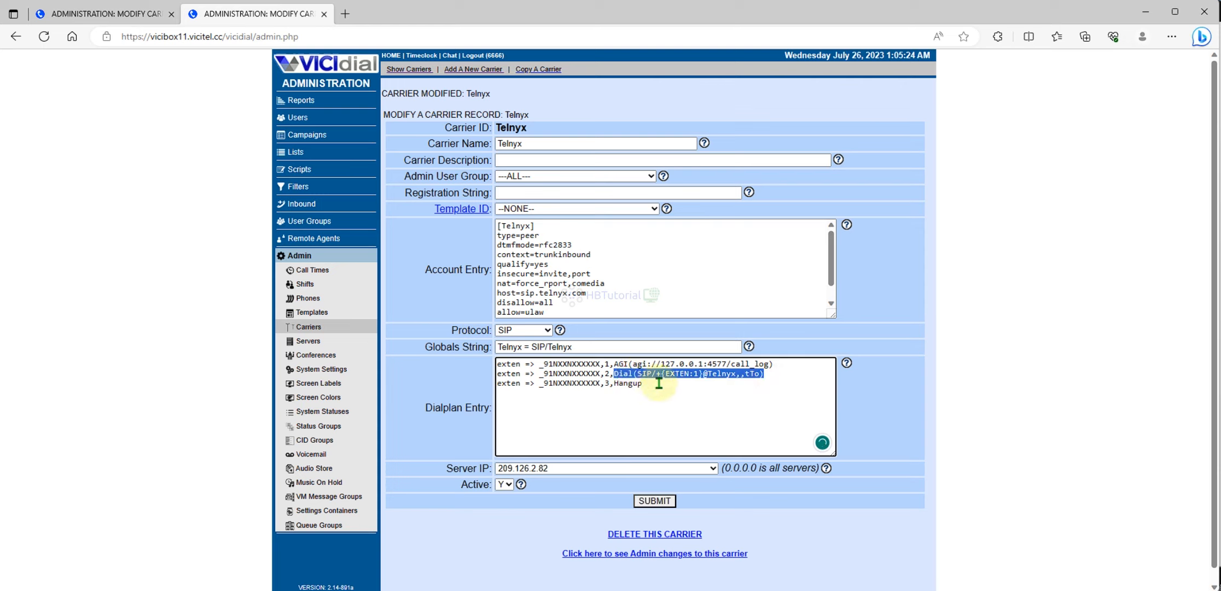
text(Dial(SIP/${EXTEN:4}@,,tTo))
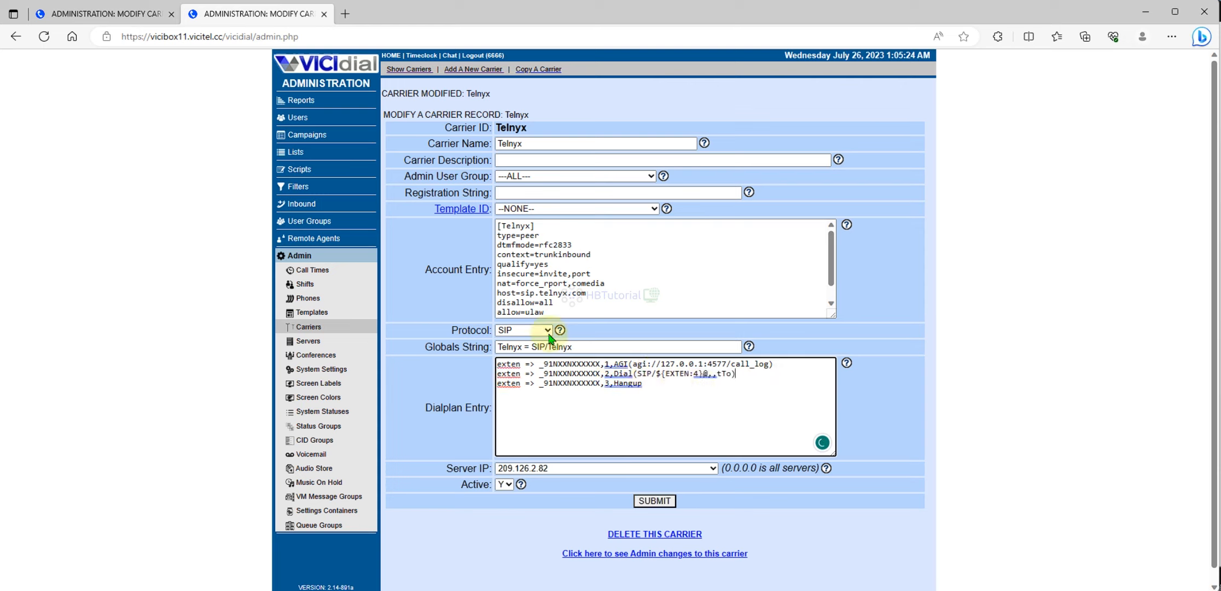
- Insert Telnyx after the @, change EXTEN:4 to +${EXTEN:1}, and submit the carrier
click(581, 348)
drag(582, 347, 549, 349)
key(ctrl+c)
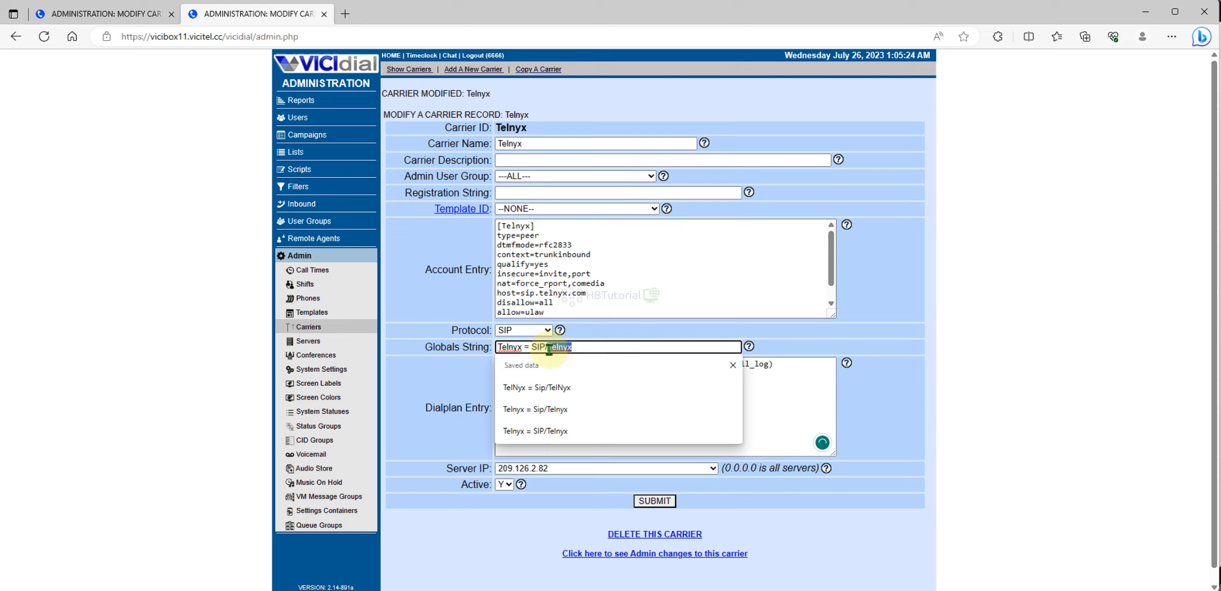
click(778, 395)
click(708, 375)
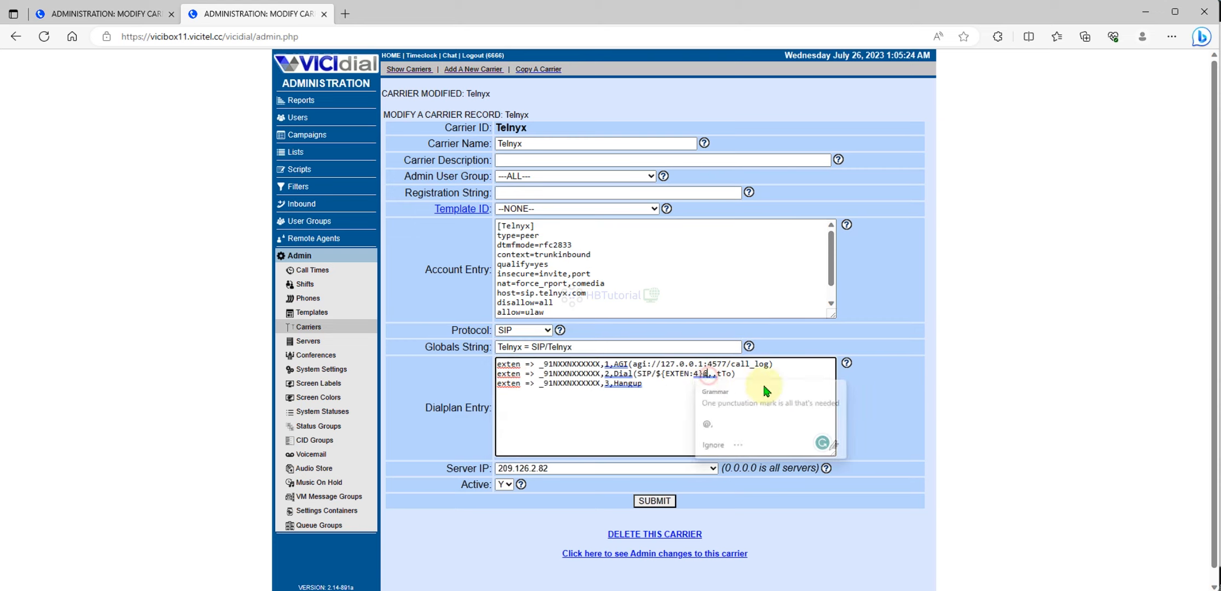
key(ctrl+v)
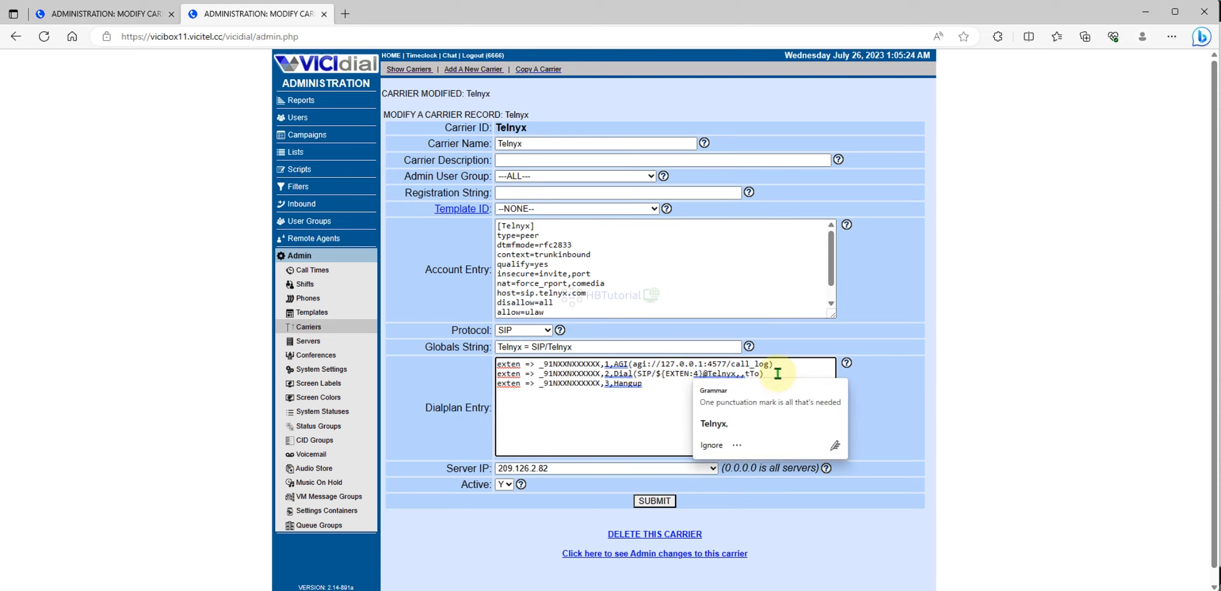
key(BackSpace)
text(1)
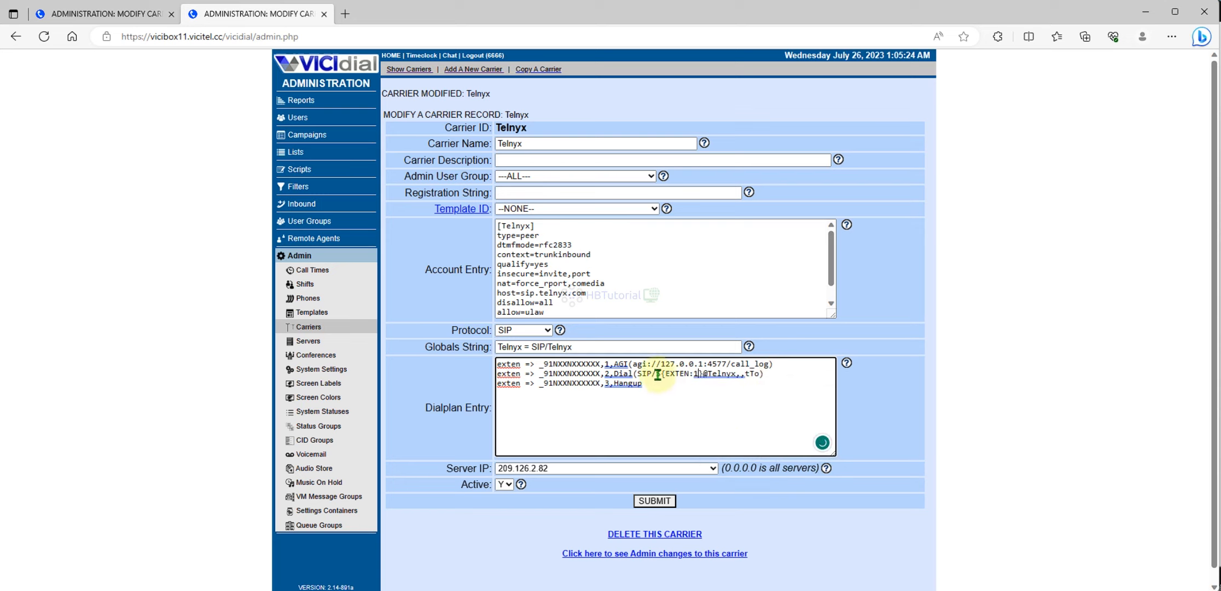
text(+)
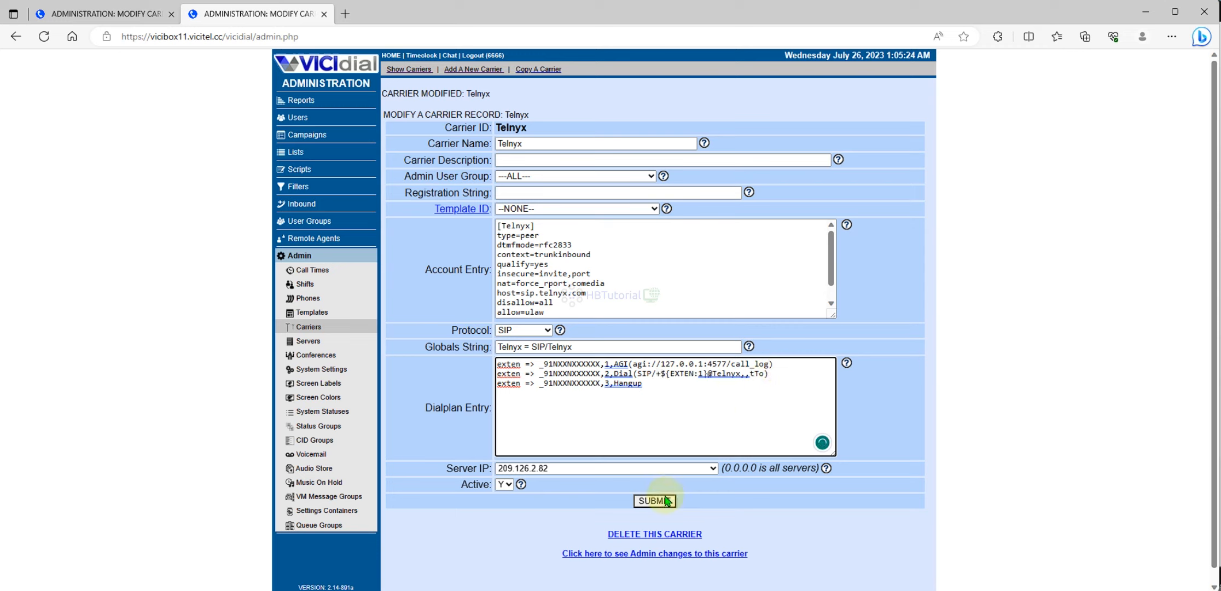
click(651, 506)
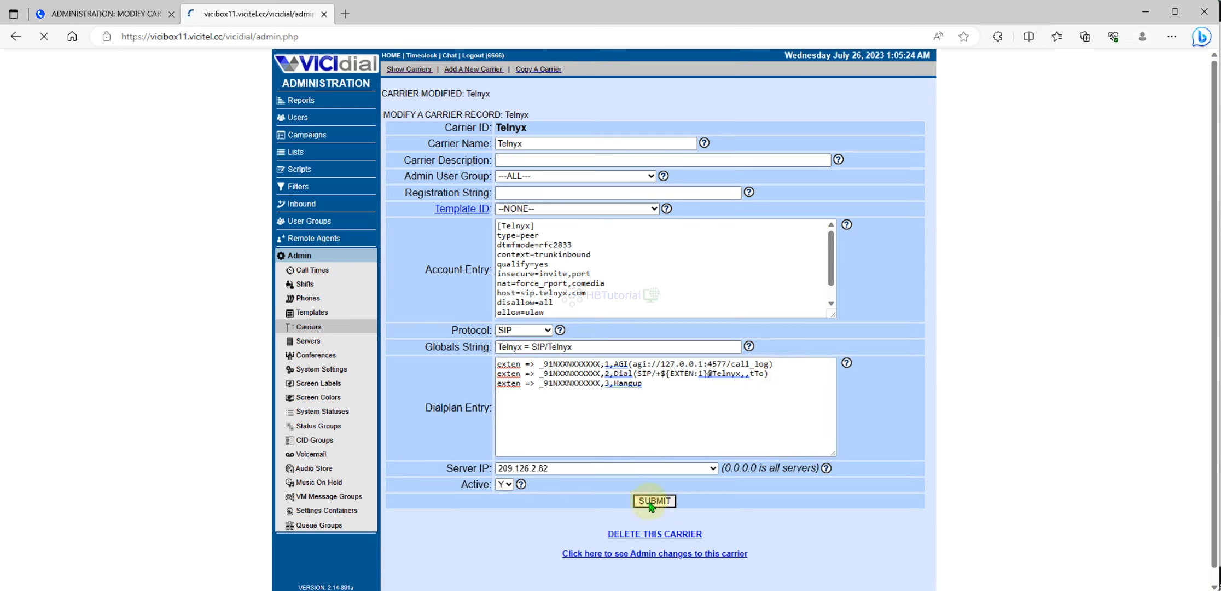
- Resave the carrier, then run 'dialplan reload' and 'core reload' in the Asterisk CLI
click(655, 500)
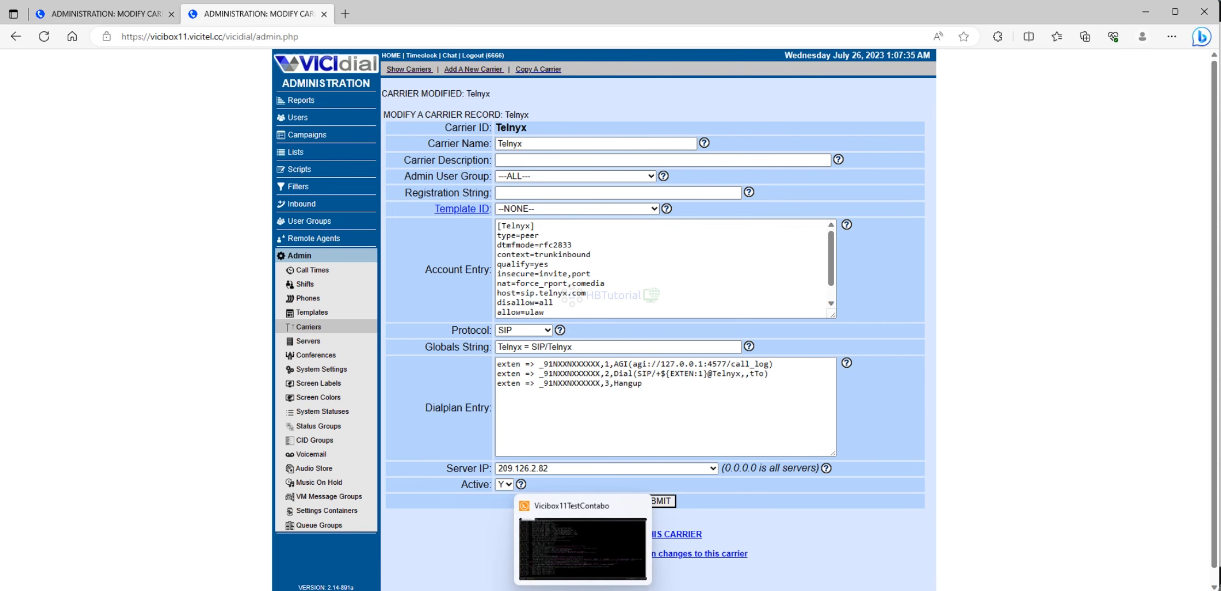
click(611, 550)
text(dialplan reload)
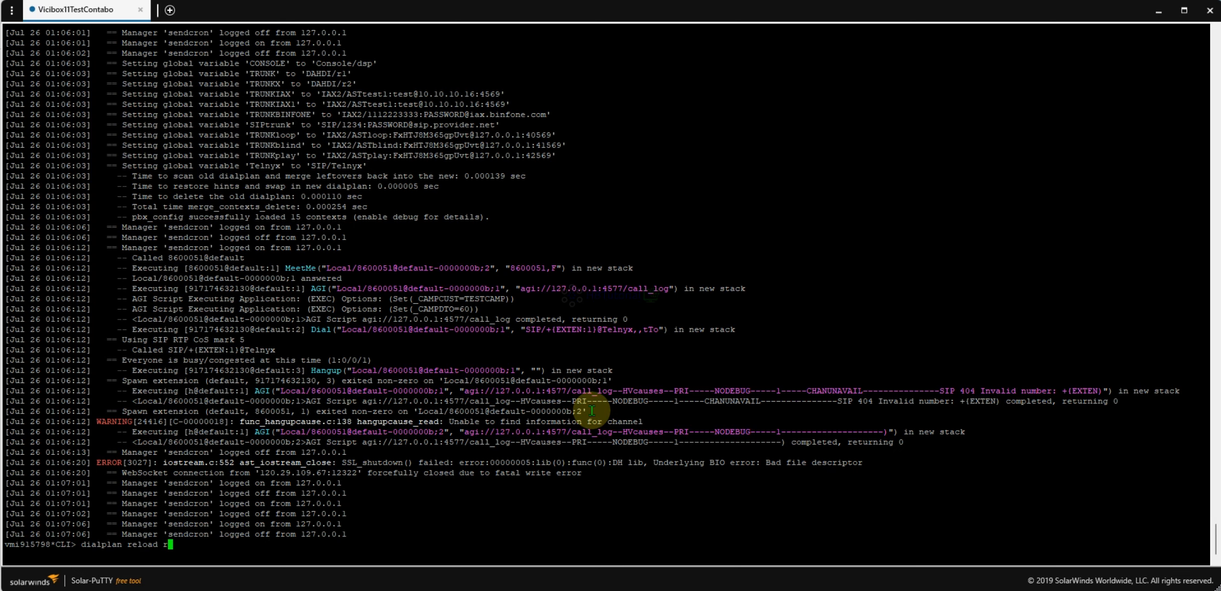
key(Return)
text(core reload)
key(Return)
- Show the vicidial-auto-external context and check its new Dial string
text(dialplan show )
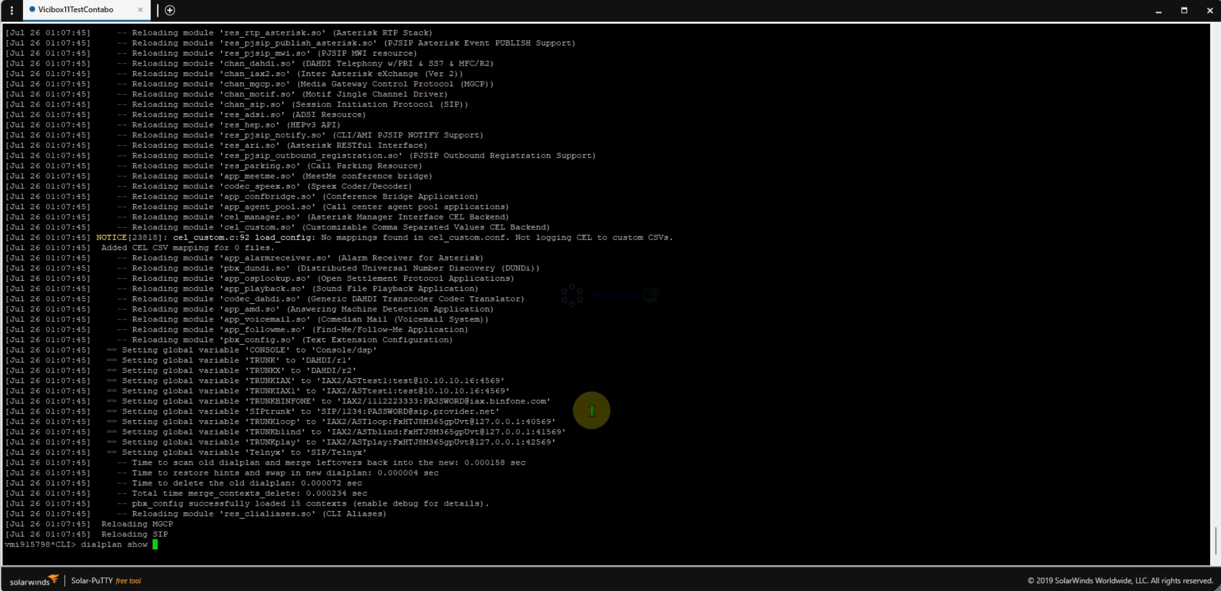
text(vi)
key(Tab)
text(-e)
key(Tab)
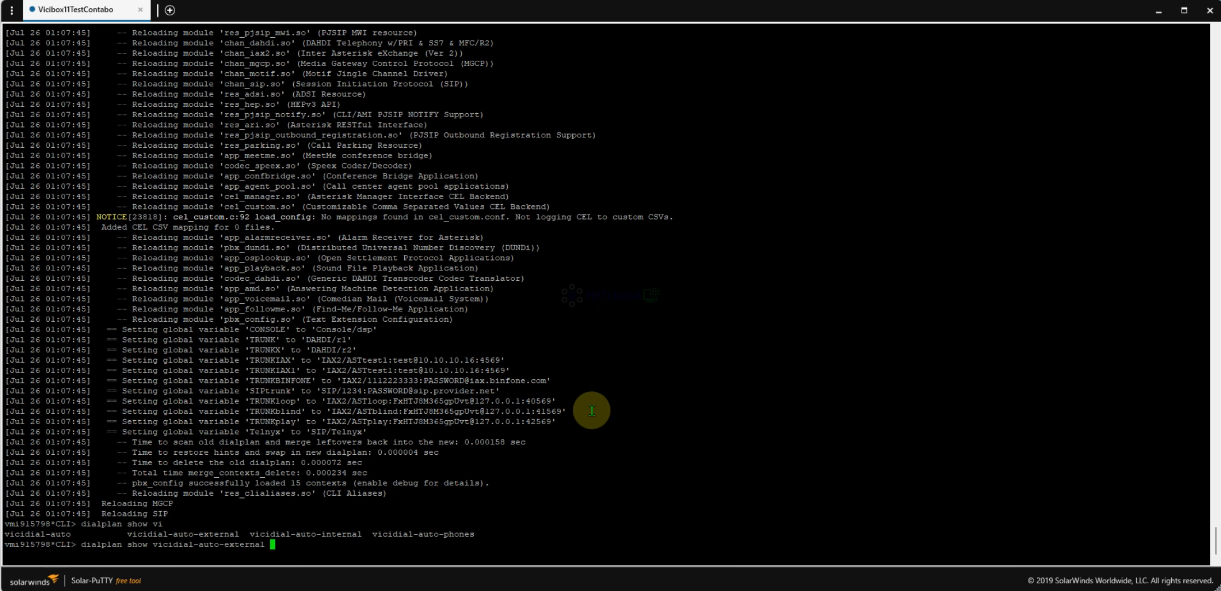
key(Return)
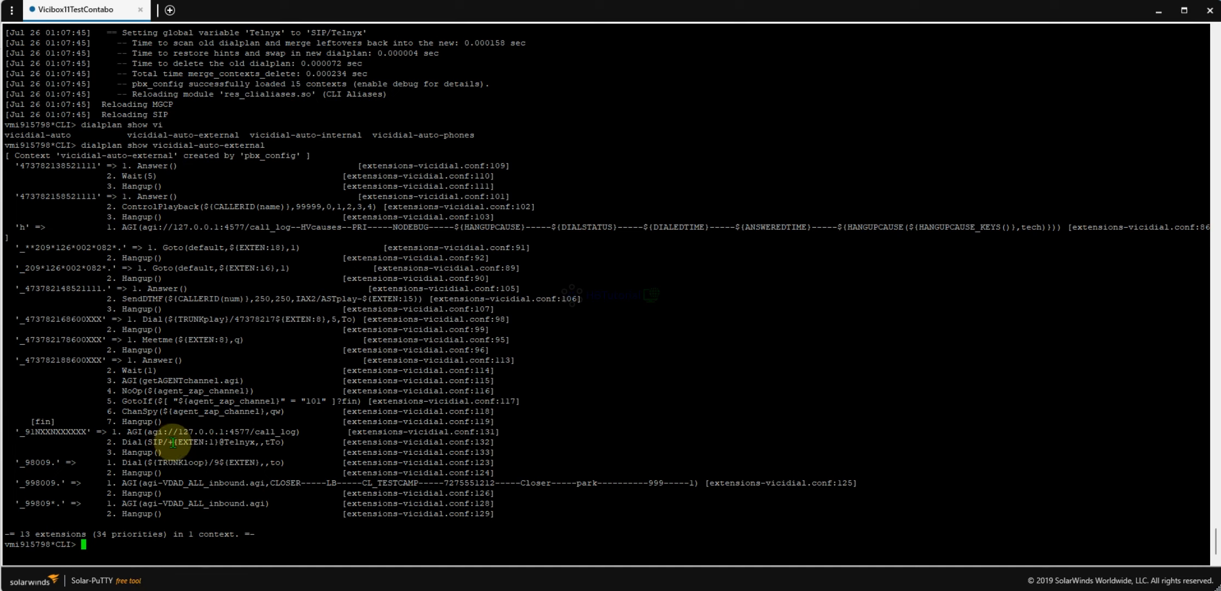
drag(175, 442, 281, 442)
click(282, 516)
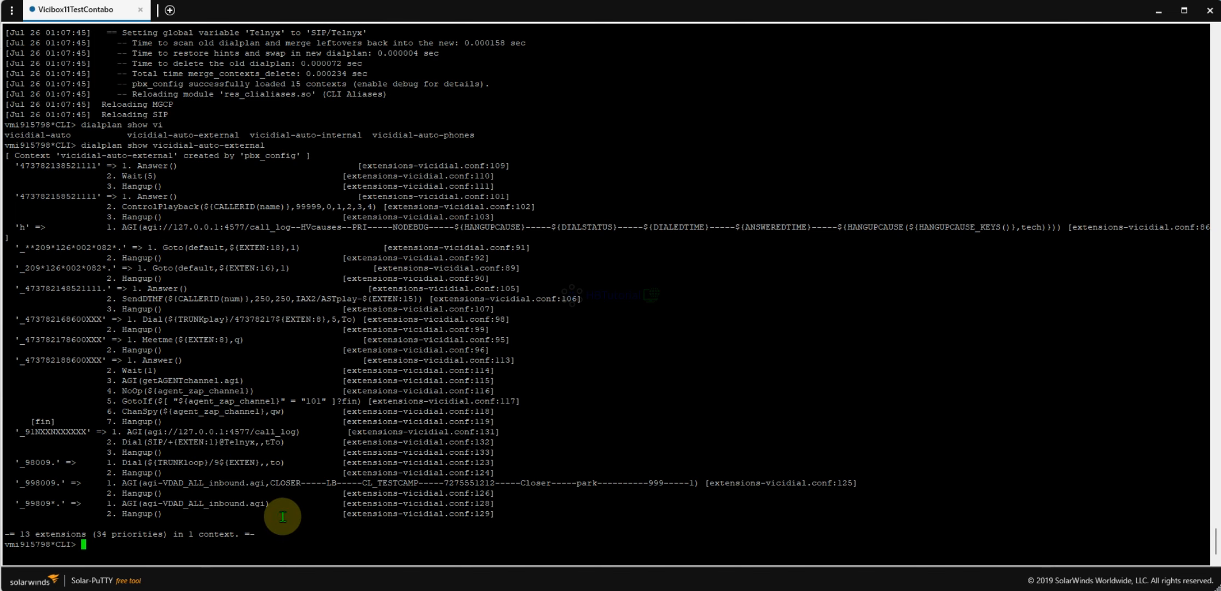
text(reload)
key(Return)
key(Up)
key(Up)
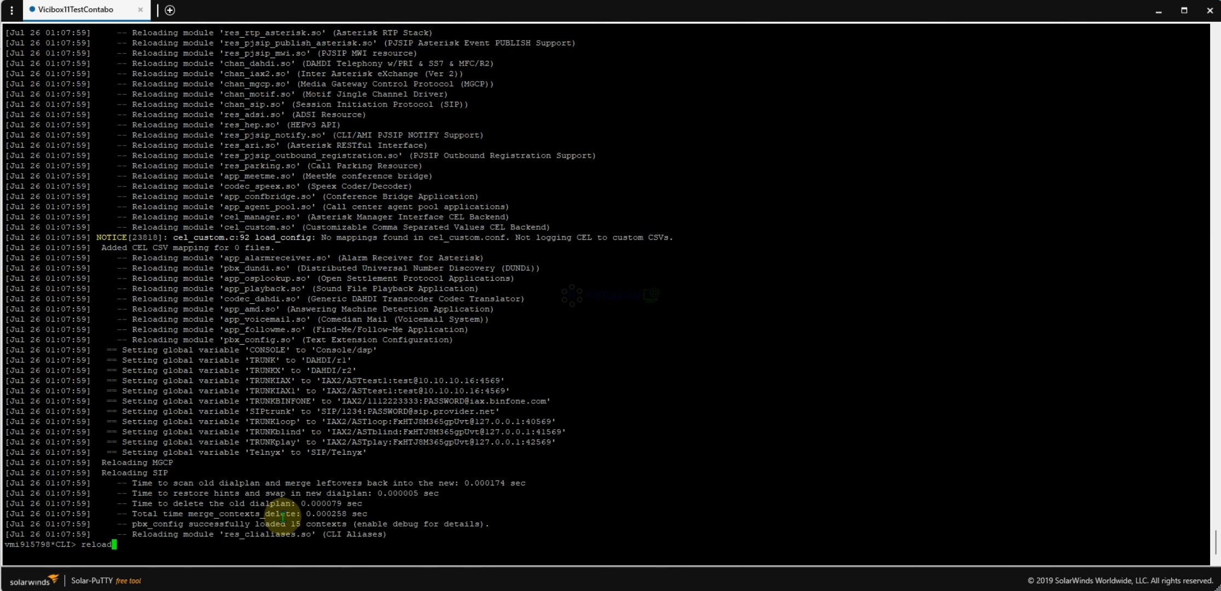
key(Return)
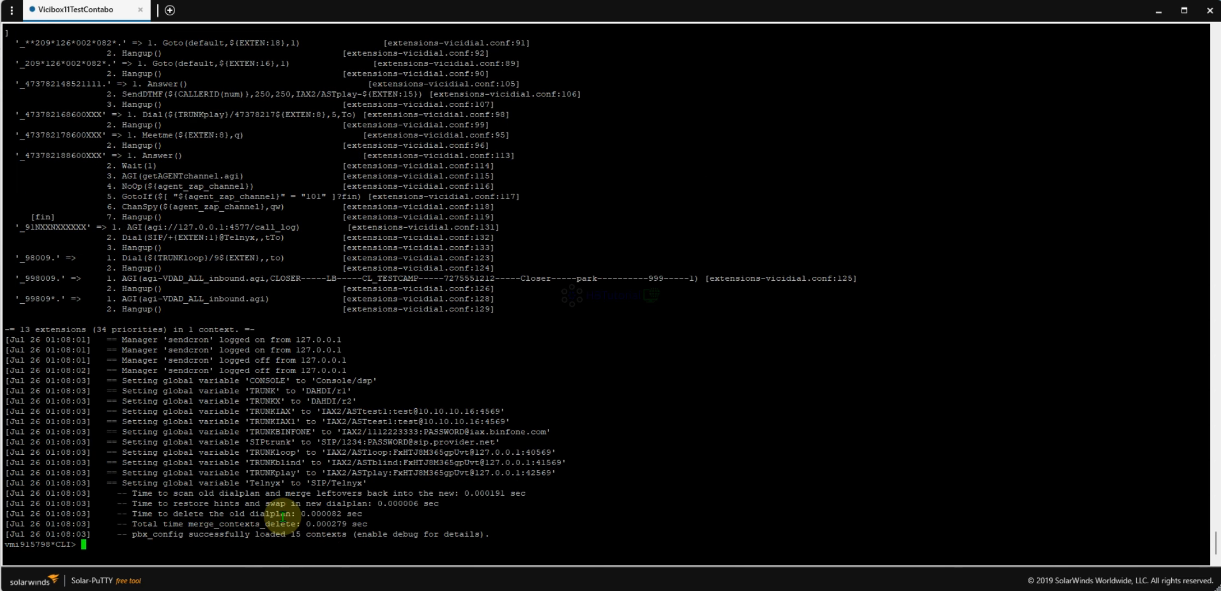
key(Up)
key(Return)
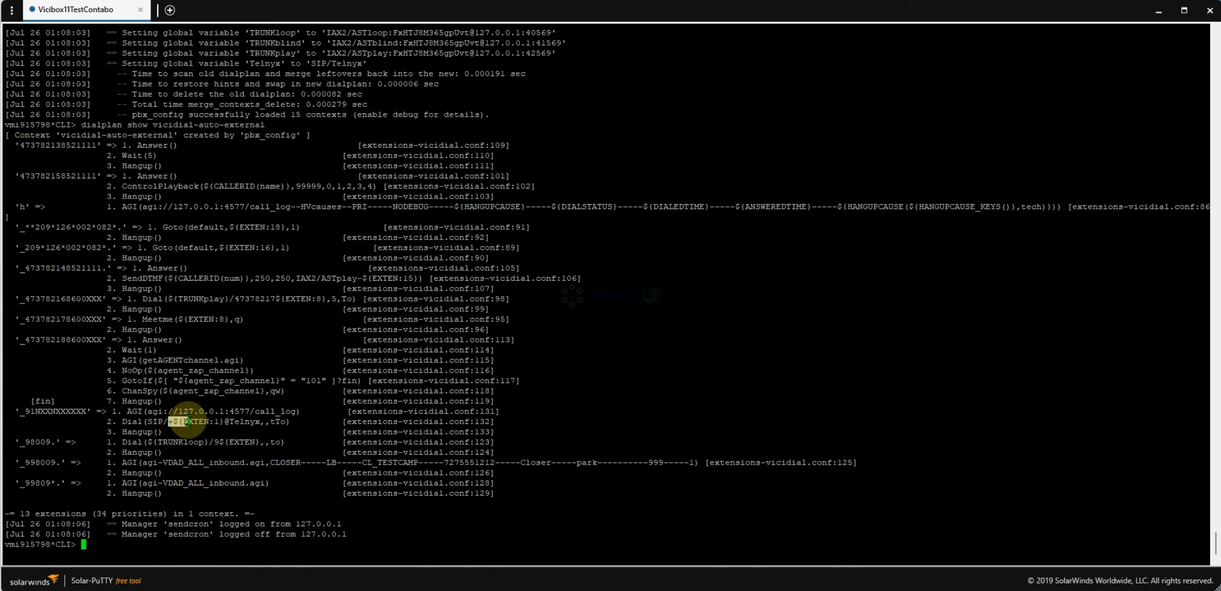
drag(168, 422, 187, 422)
mouse_move(601, 585)
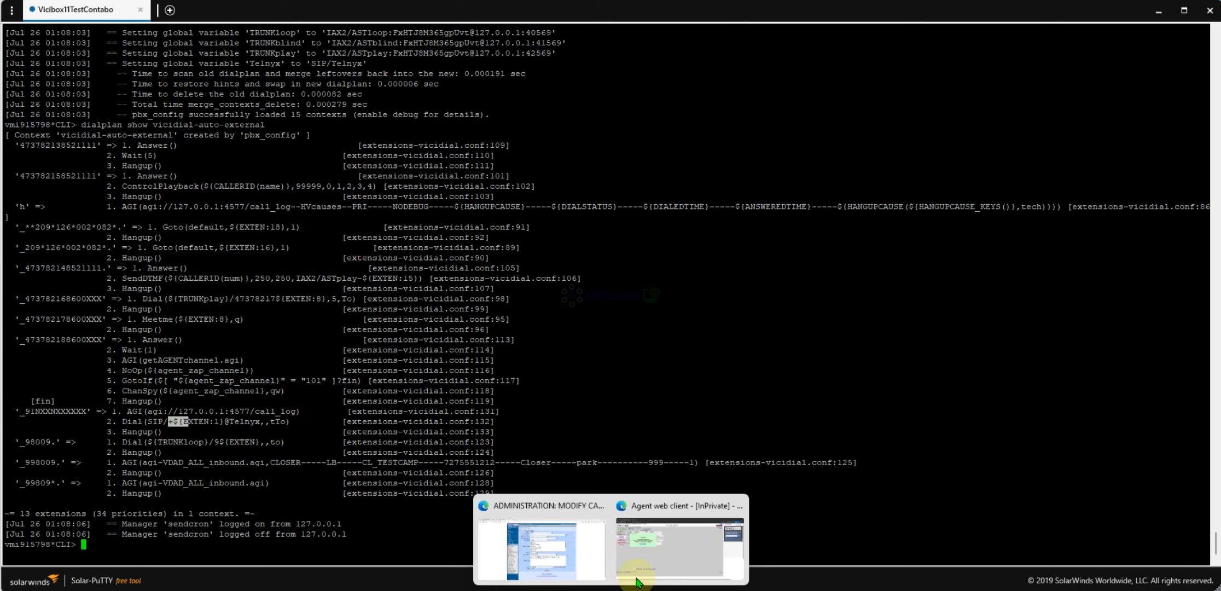
click(650, 557)
- Dismiss the dial alert, hang up, mark the call No Answer, and dial the next TESTCAMP lead
click(263, 253)
click(71, 245)
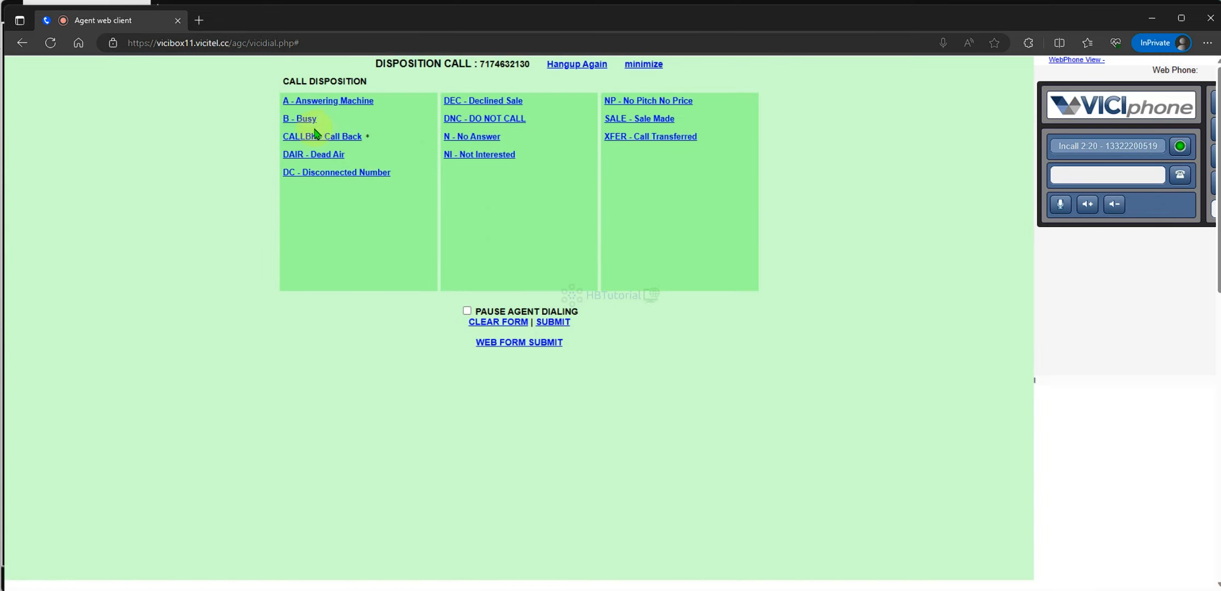
click(293, 119)
click(459, 139)
click(459, 144)
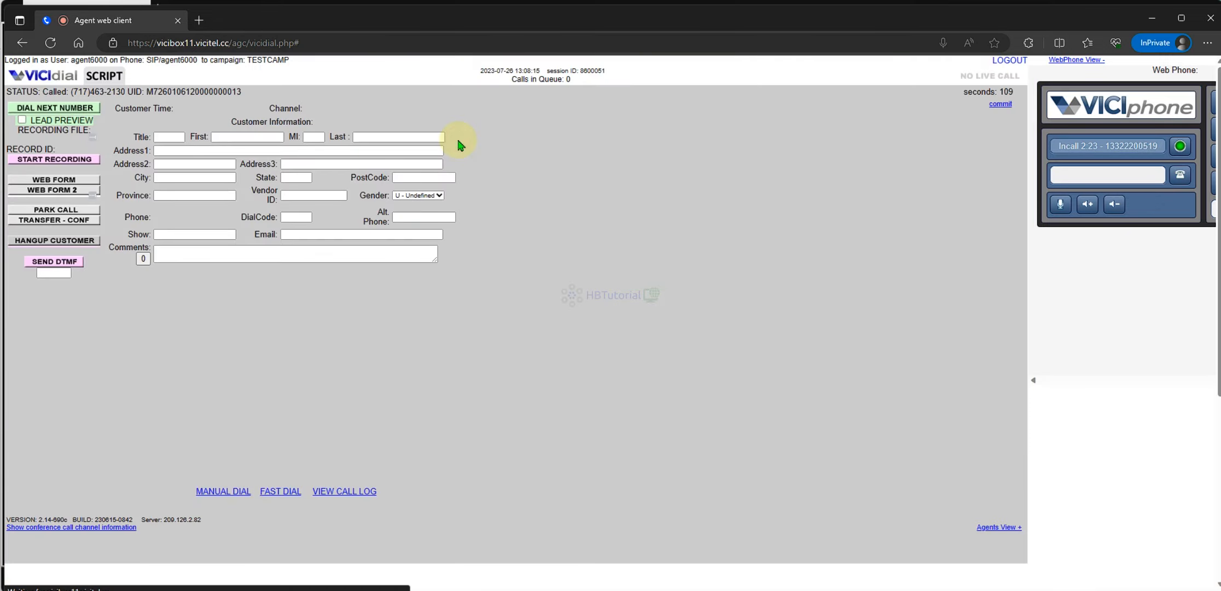
click(89, 109)
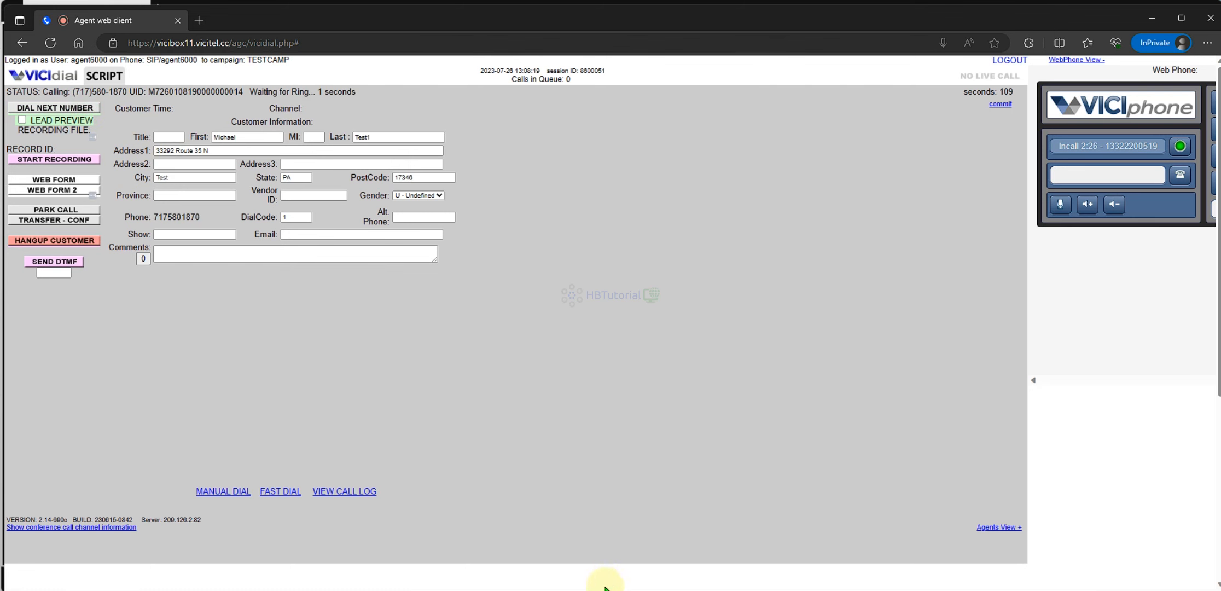
- Confirm in the Asterisk log that the call rings through Telnyx, then hang up as No Answer
click(582, 589)
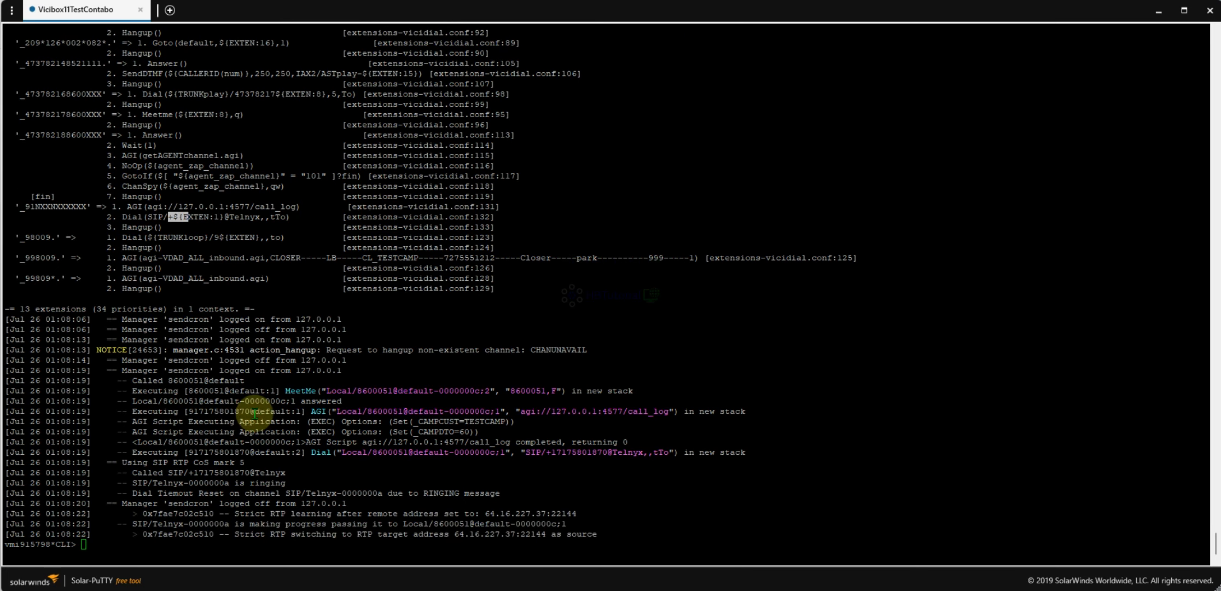
drag(123, 380, 445, 539)
click(423, 476)
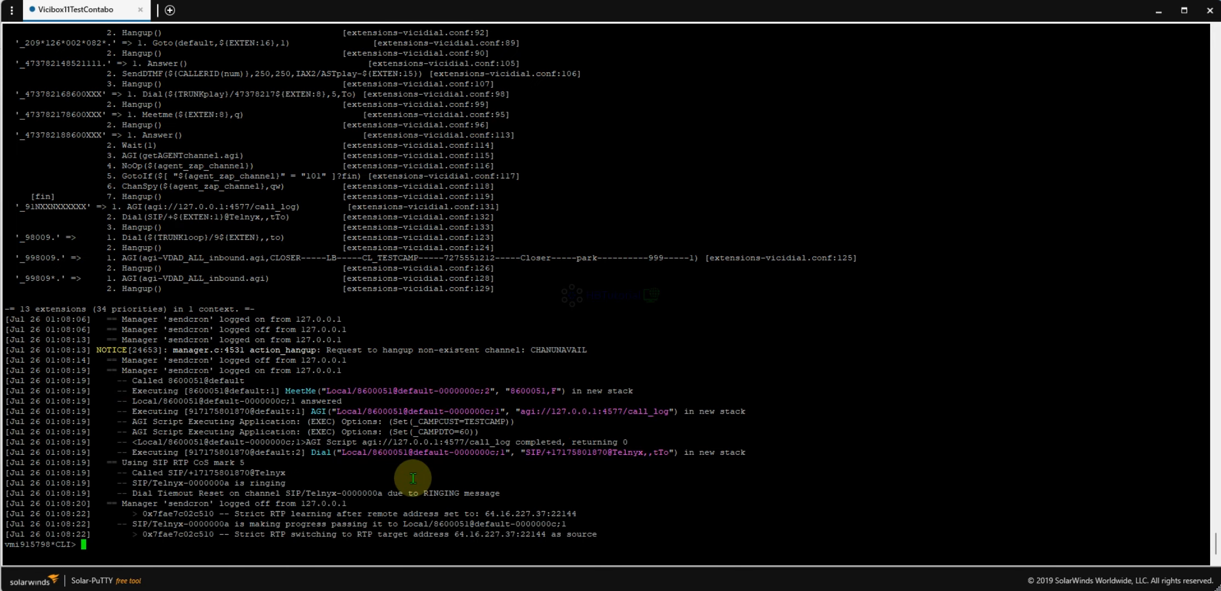
mouse_move(611, 589)
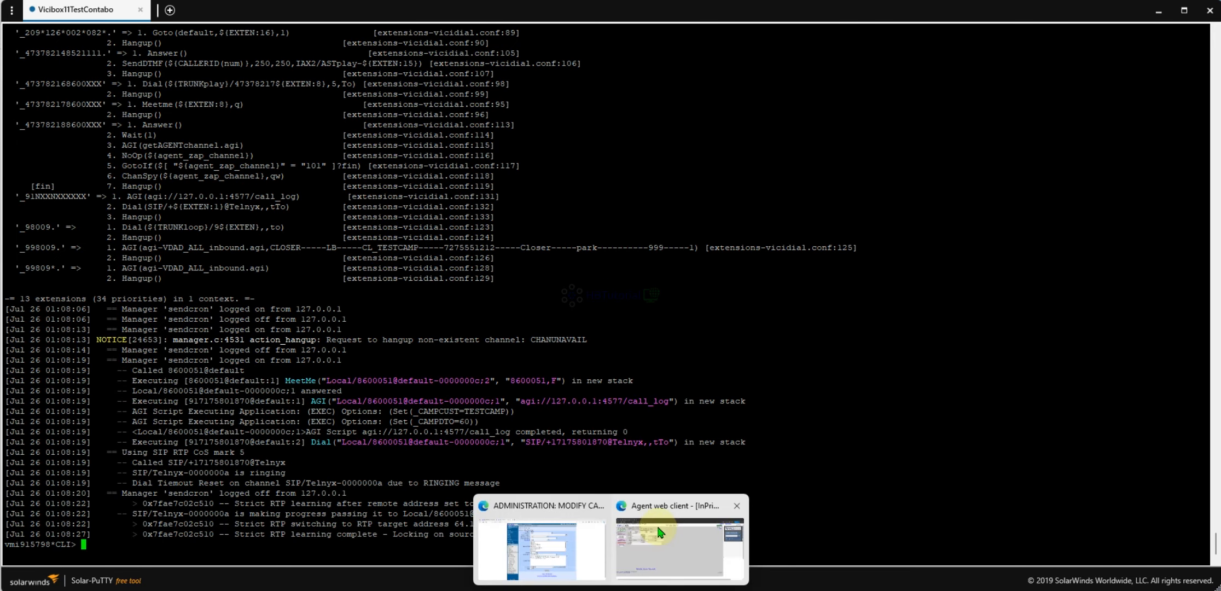
click(679, 542)
click(93, 241)
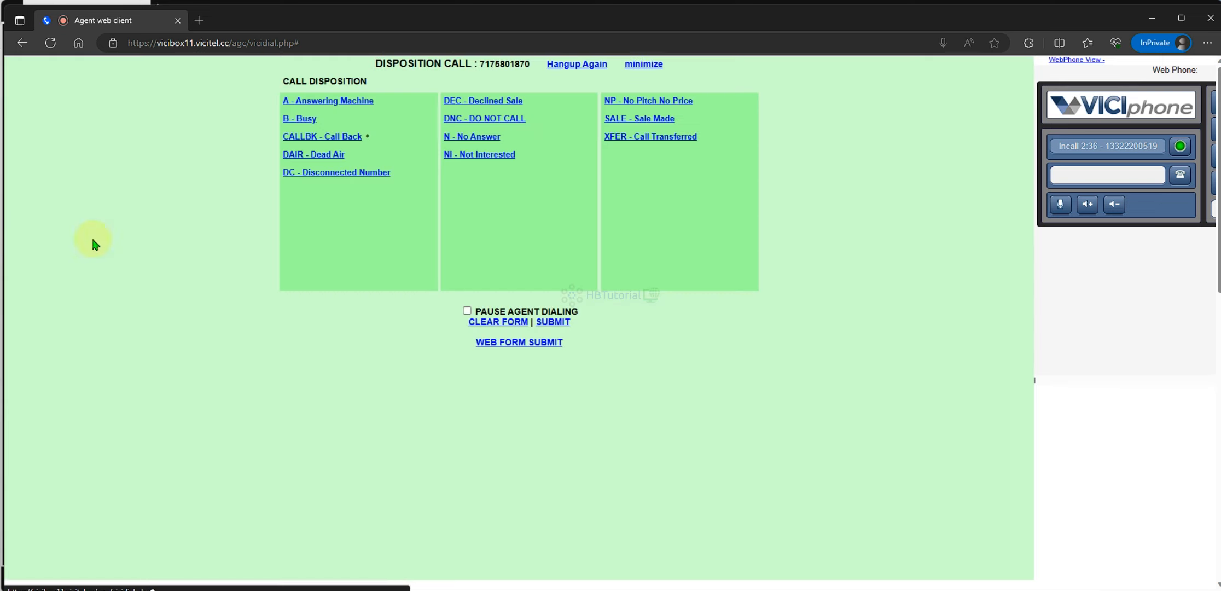
click(467, 137)
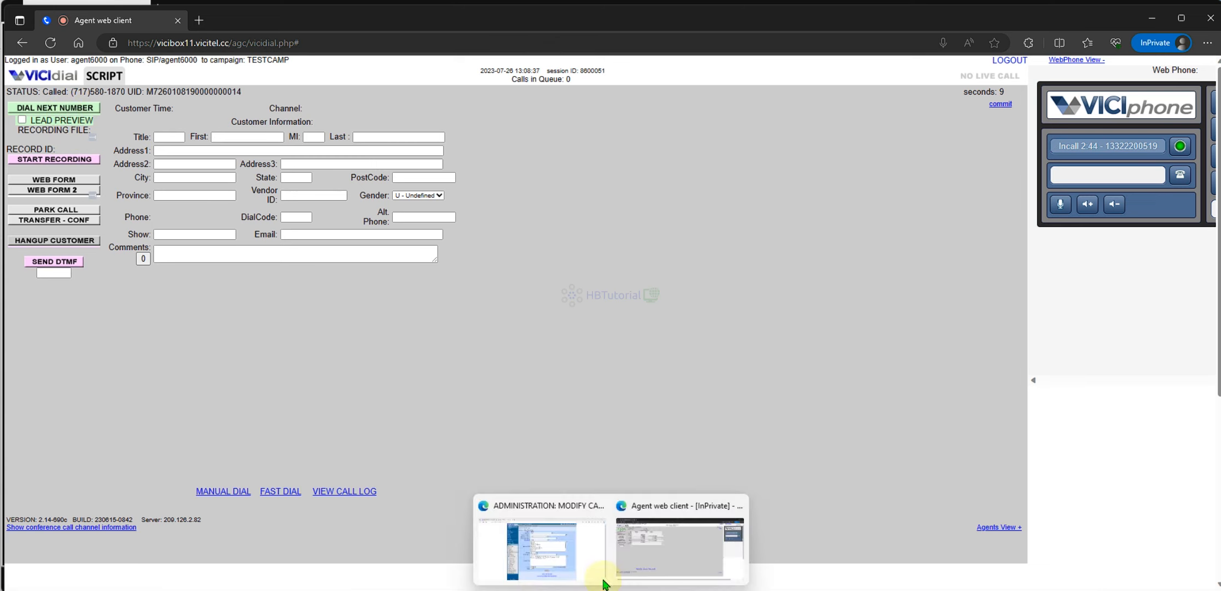
- In the admin window, open the Server Stats and Reports system summary page
click(604, 581)
click(305, 98)
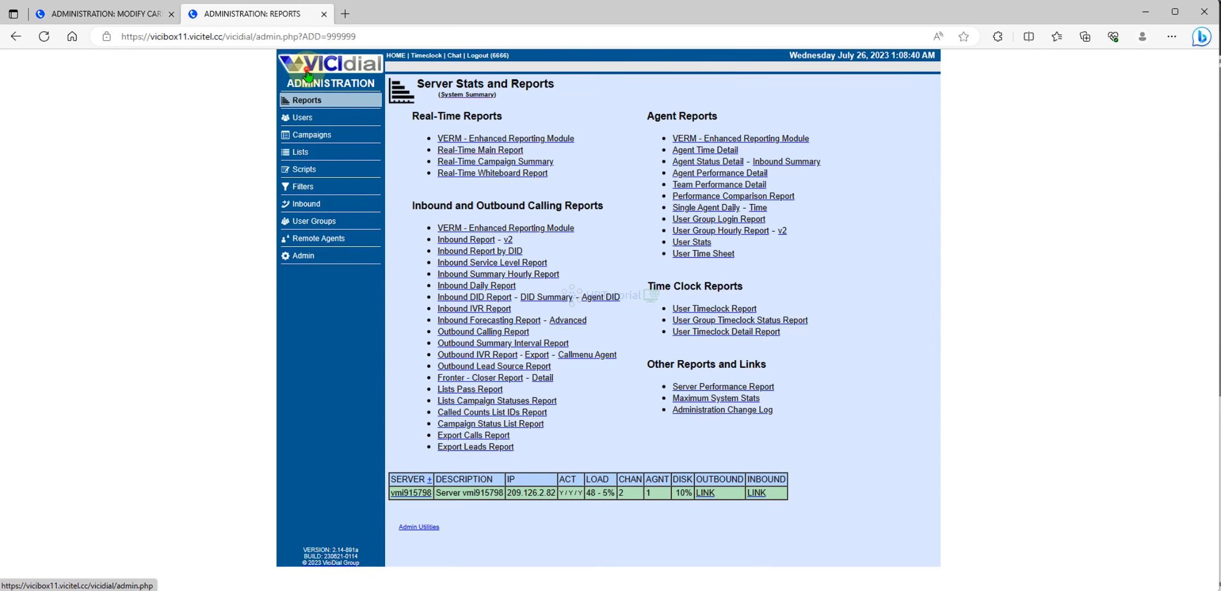
click(308, 75)
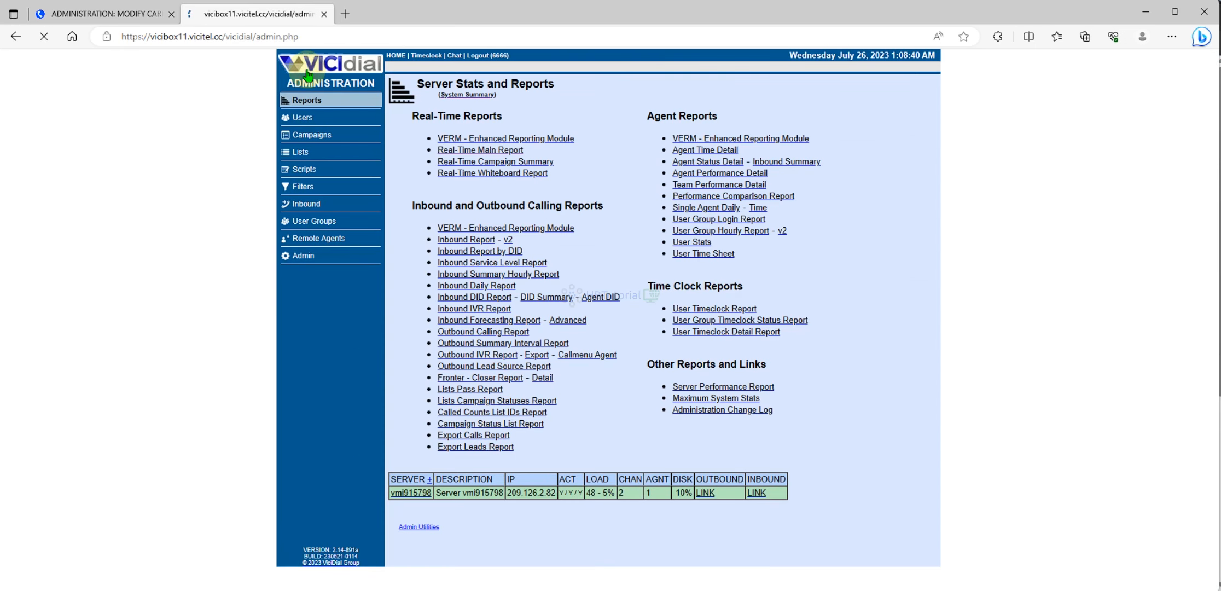